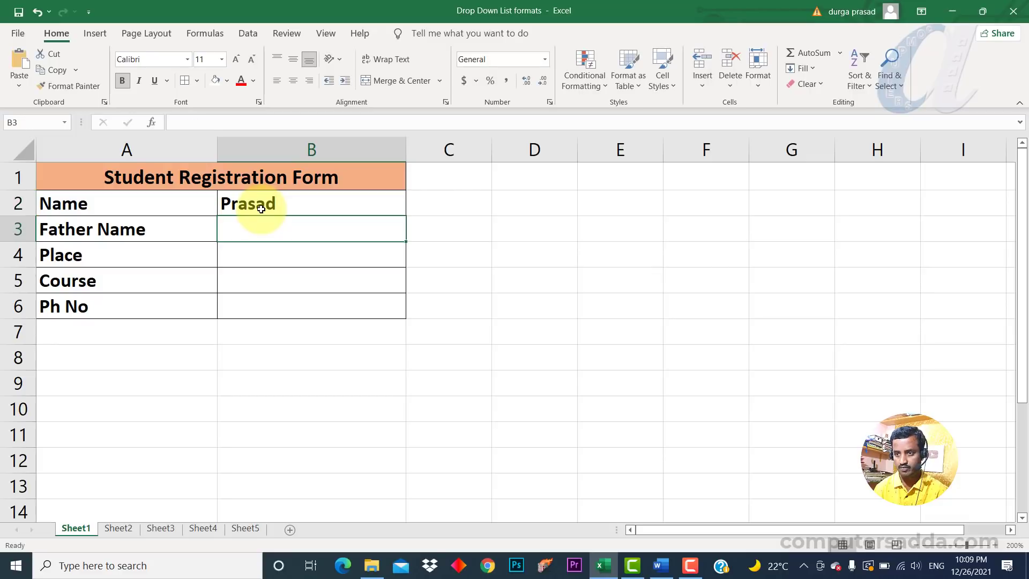
Enter the father's name in B3 and the place in B4 of the registration form.
type("Sanker")
key("Return")
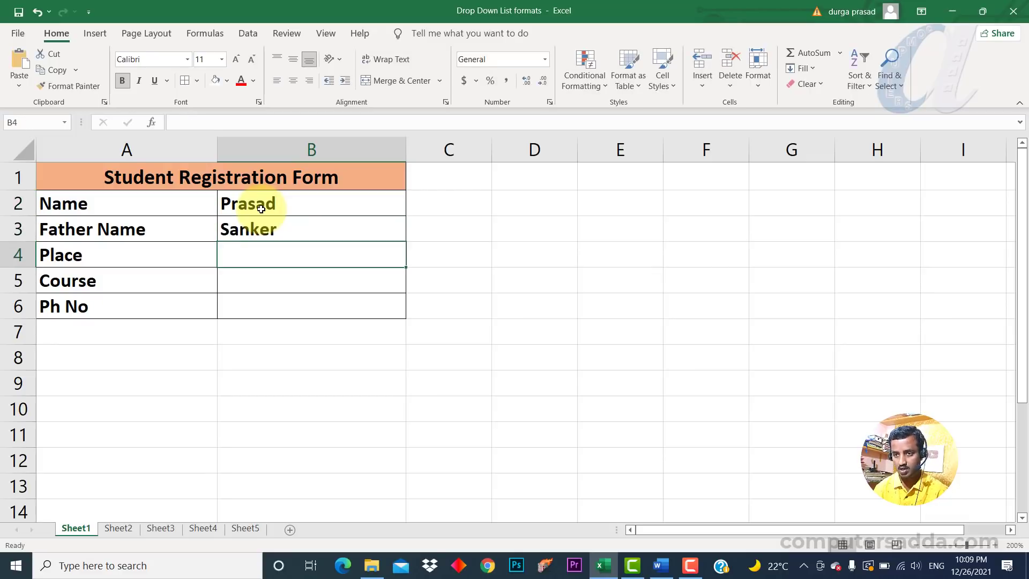
type("Parchur")
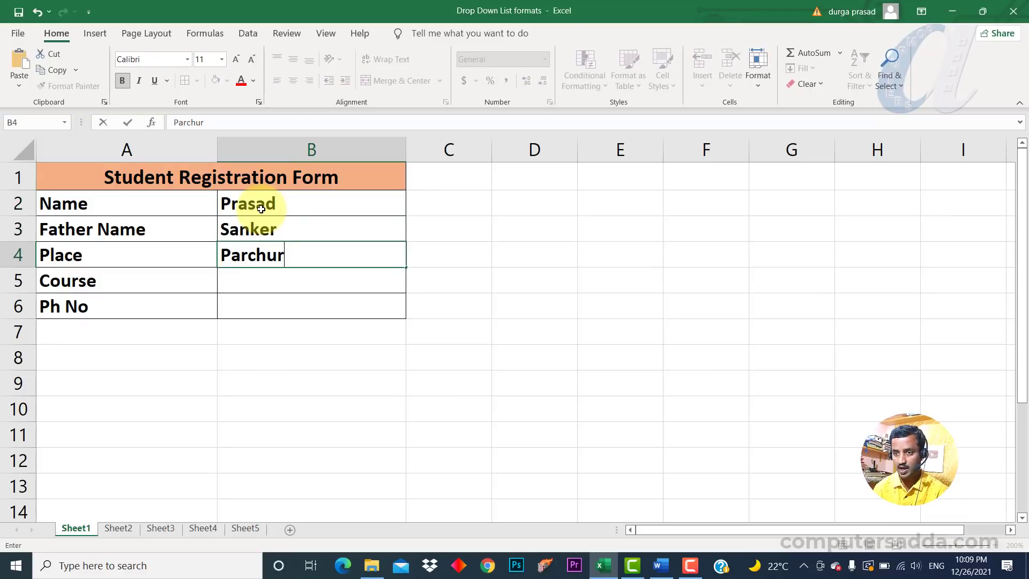
key("Return")
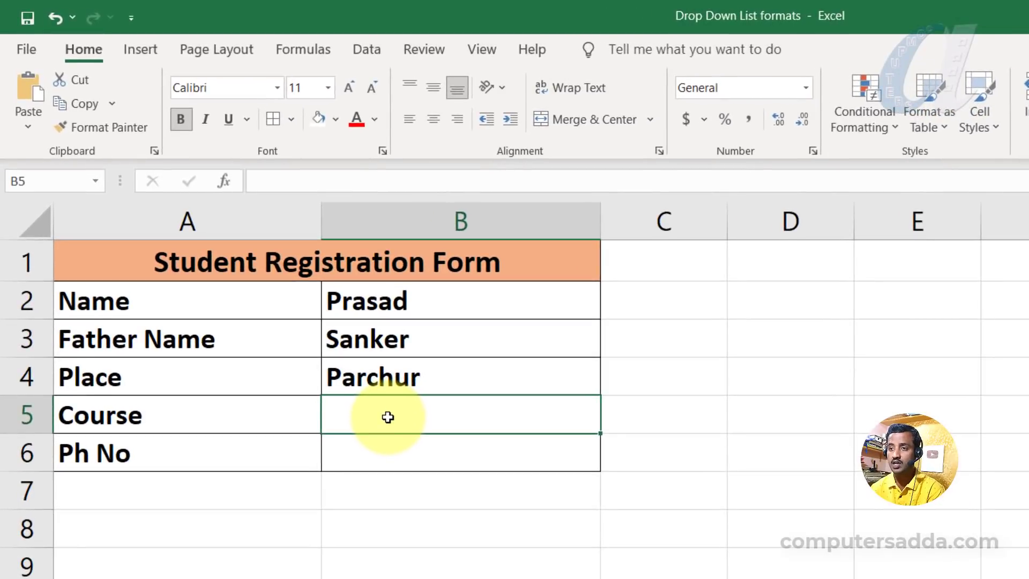
Add list data validation to B5 with the source Office,C,C++,Java.
left_click(357, 50)
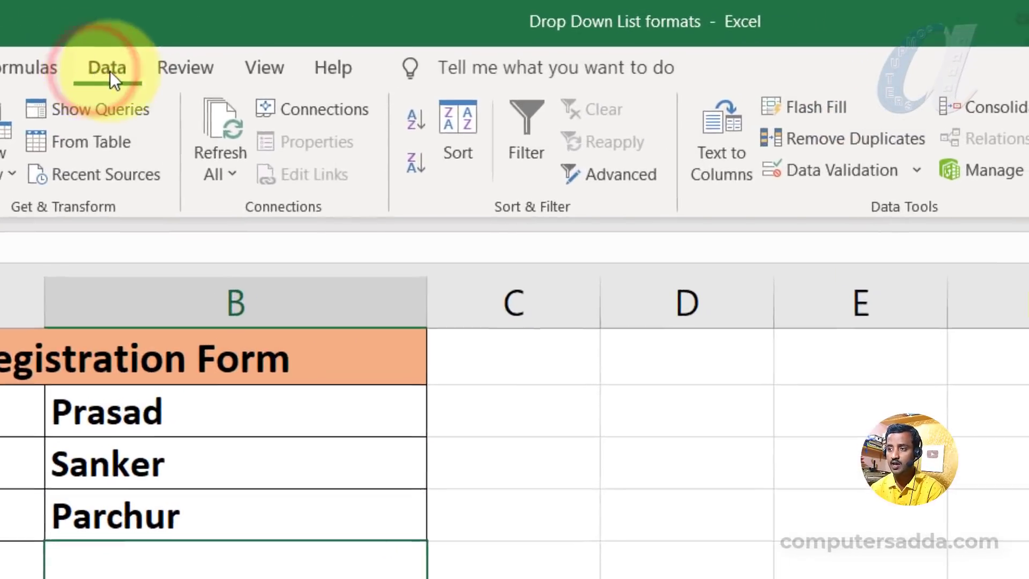
left_click(827, 175)
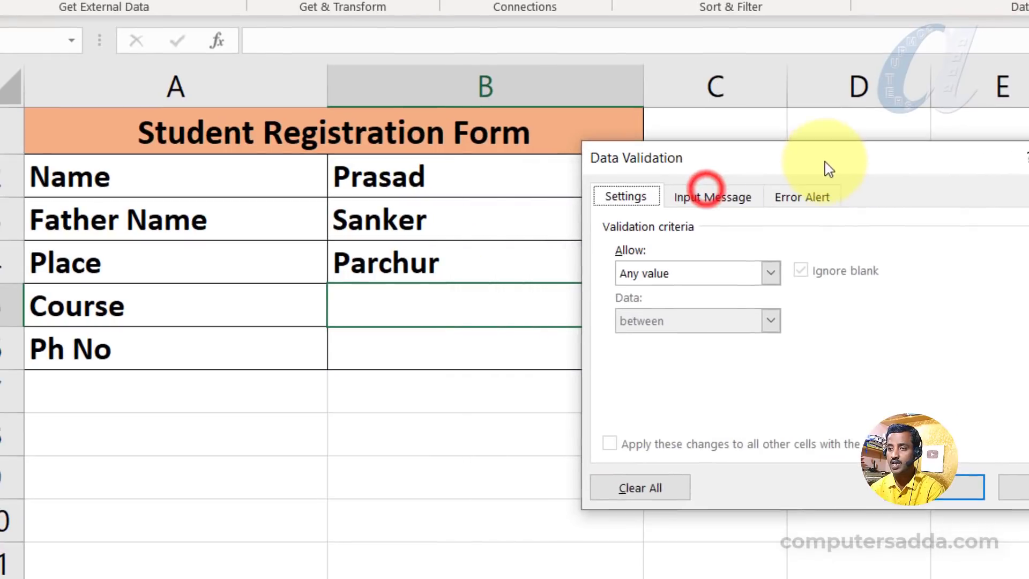
left_click_drag(830, 169, 900, 143)
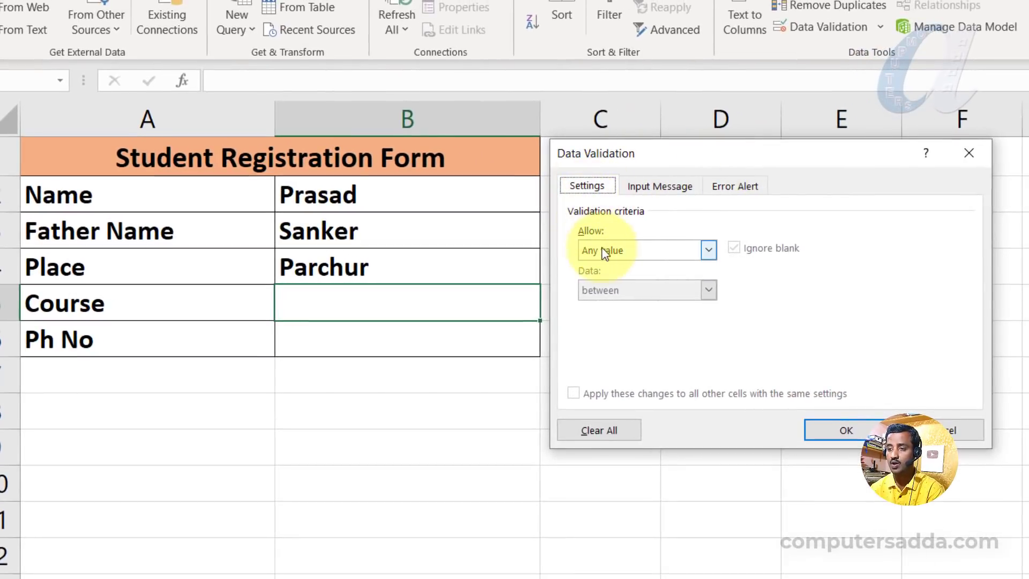
left_click(609, 250)
left_click(602, 308)
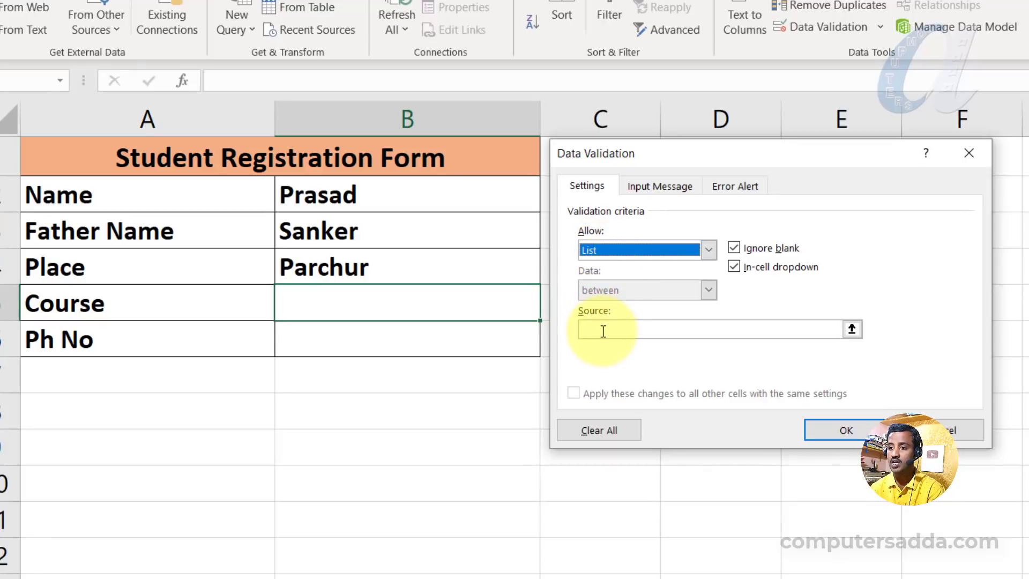
left_click(603, 330)
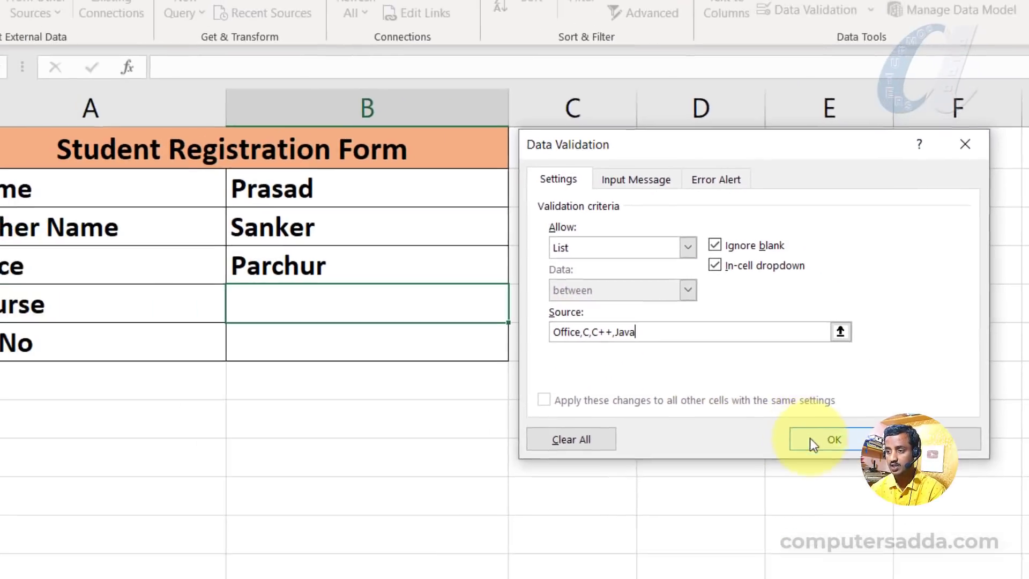
left_click(813, 440)
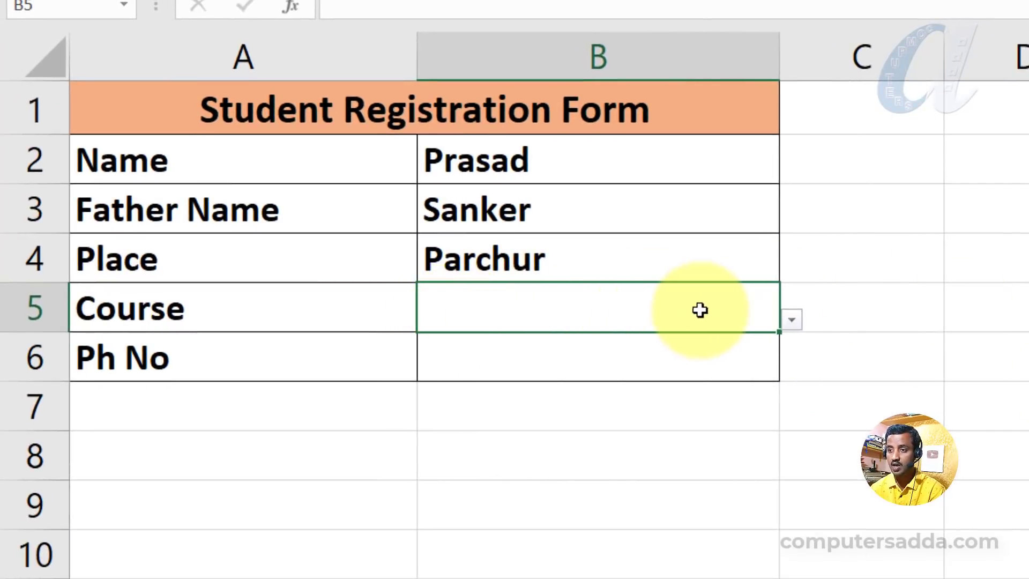
Pick C and then Java from B5's dropdown list.
left_click(793, 320)
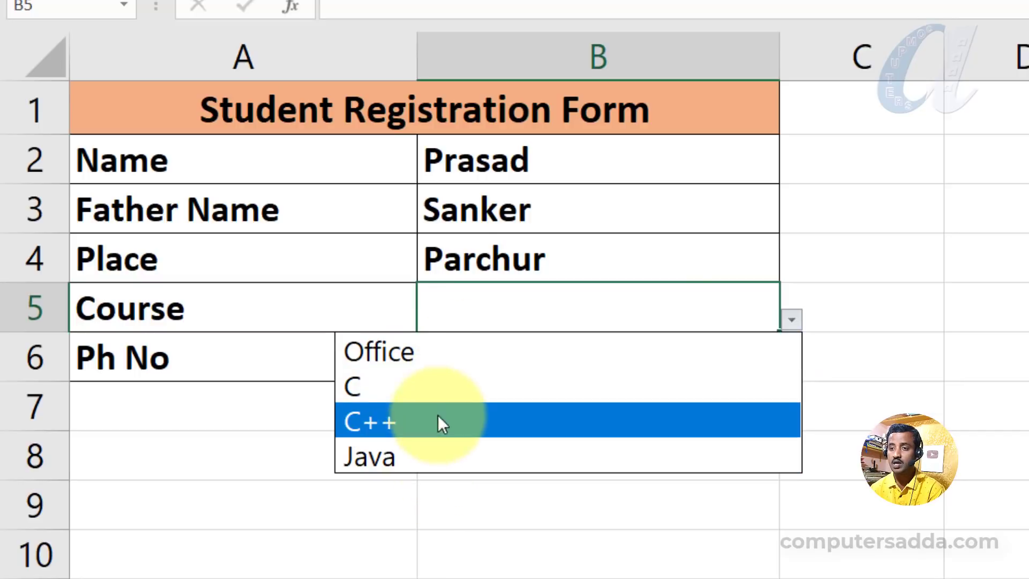
left_click(414, 387)
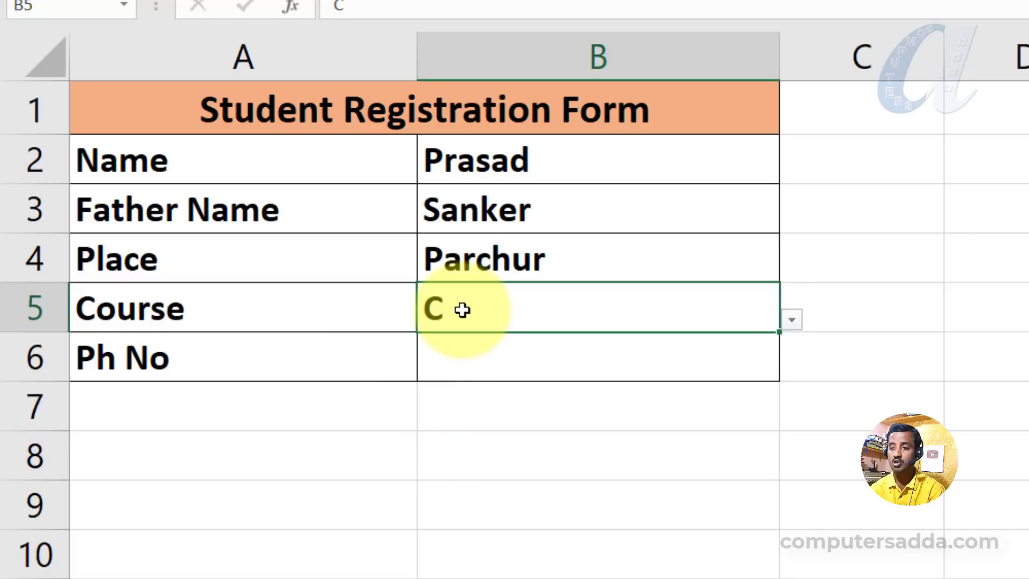
left_click(792, 320)
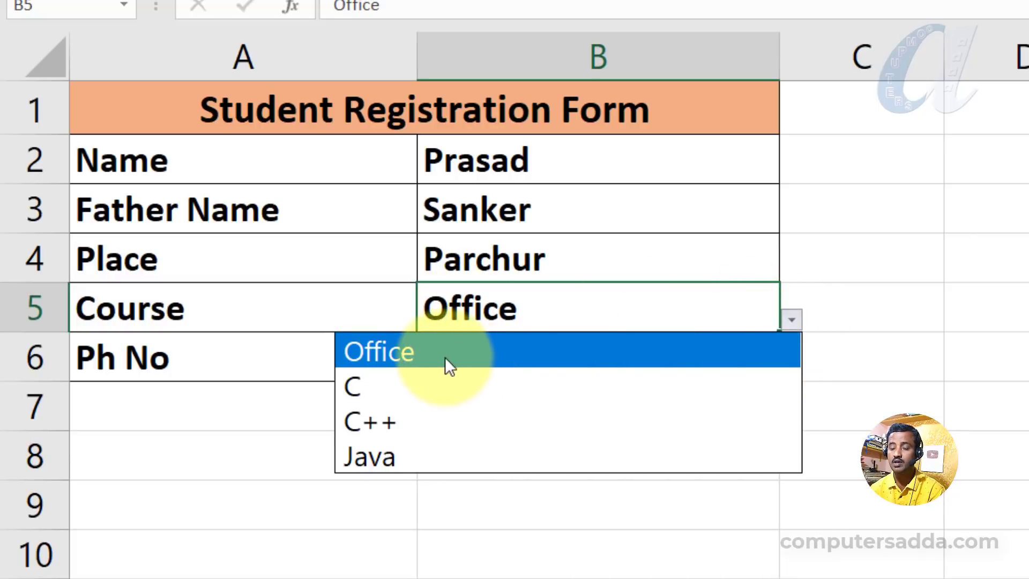
left_click(442, 456)
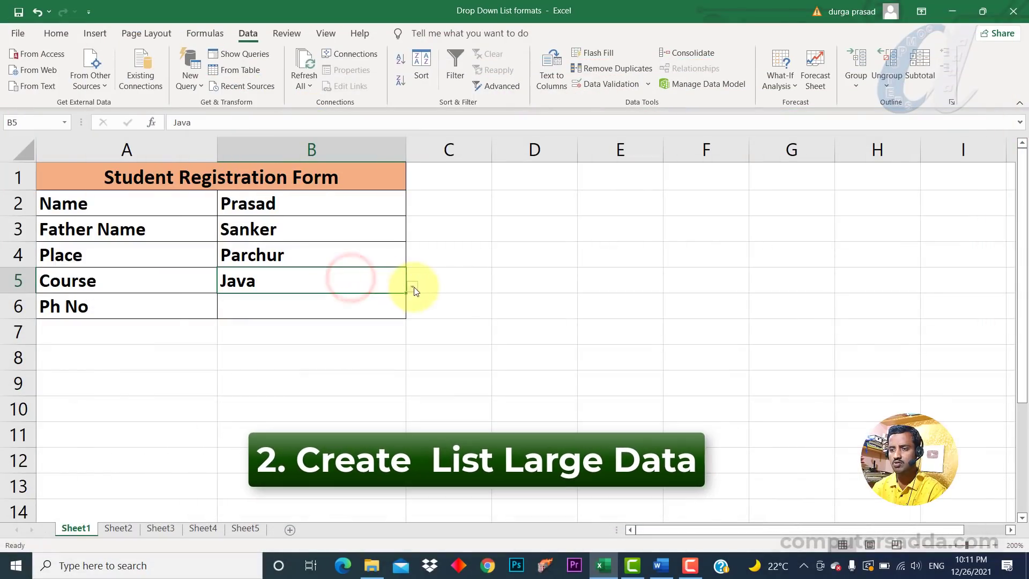
Inspect B5's dropdown and its validation settings, closing the dialog afterwards.
left_click(412, 286)
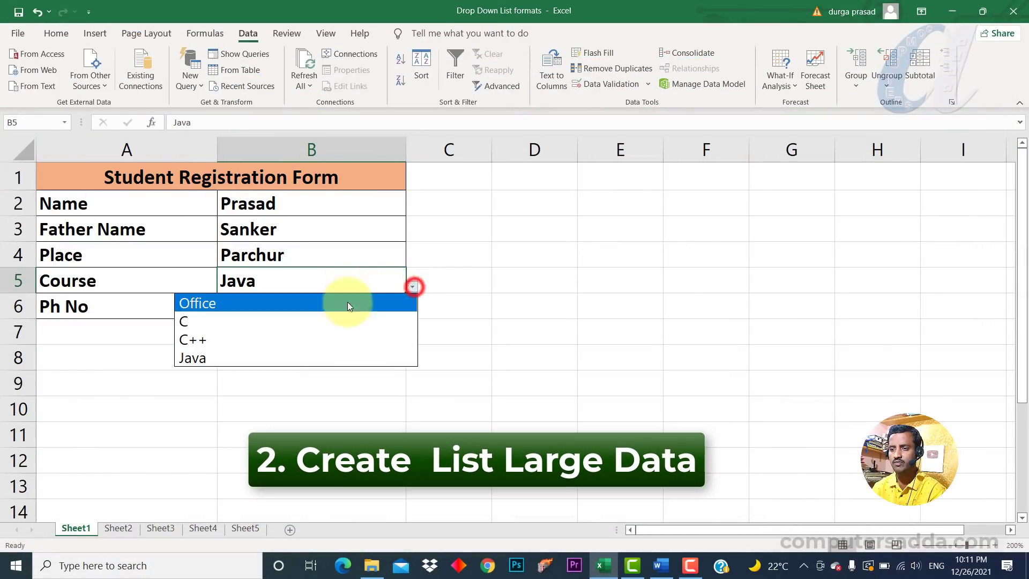
left_click(613, 86)
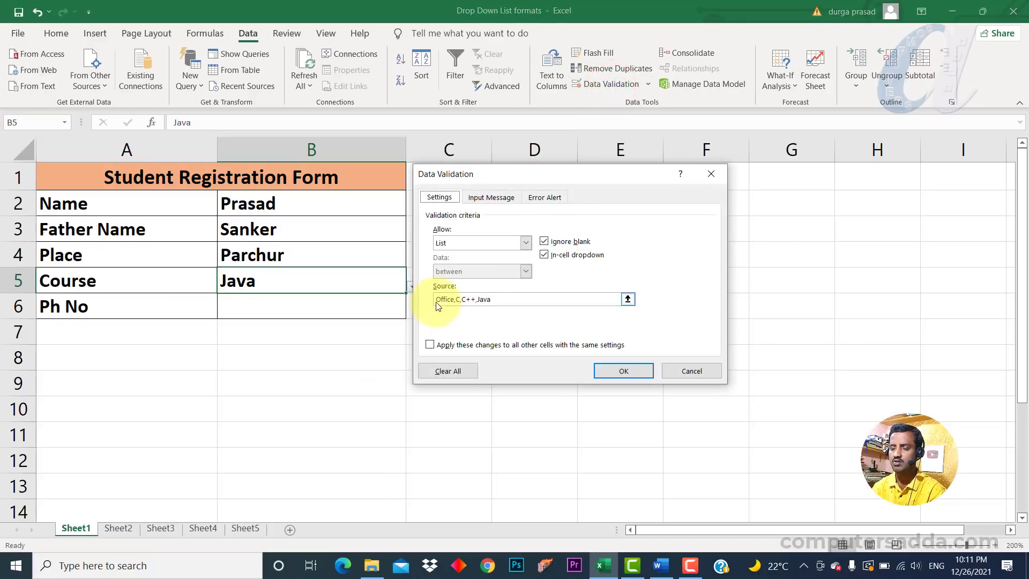
left_click(707, 172)
Examine the course list in A2:A16 on Sheet2 and return to Sheet1.
left_click(119, 528)
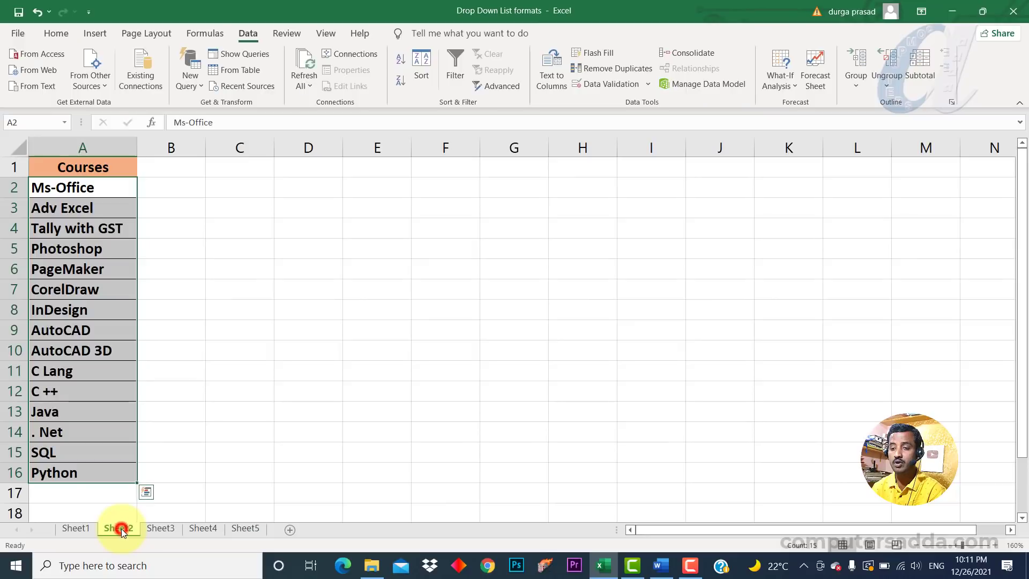
left_click_drag(82, 189, 83, 473)
left_click(78, 528)
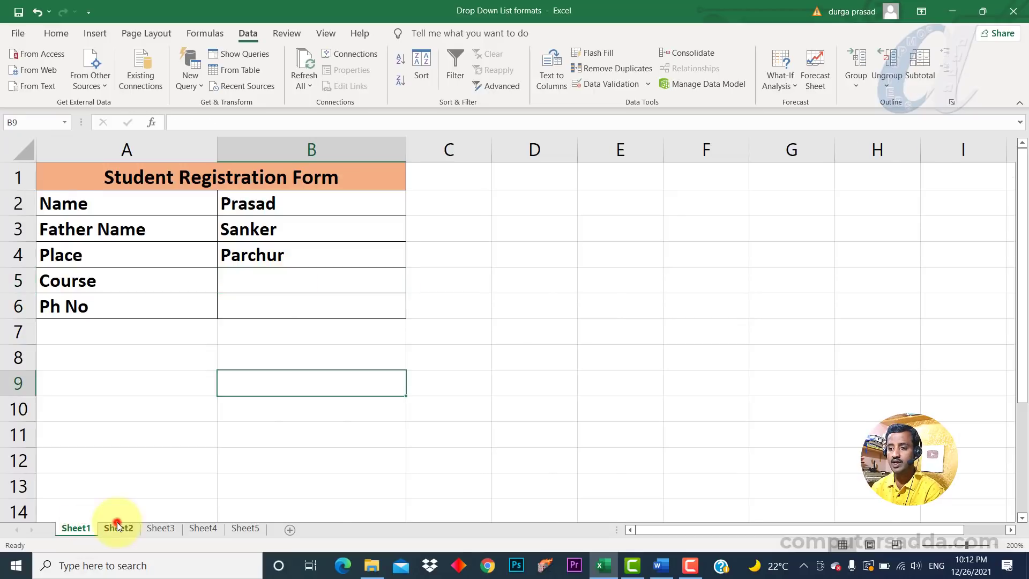
left_click(117, 527)
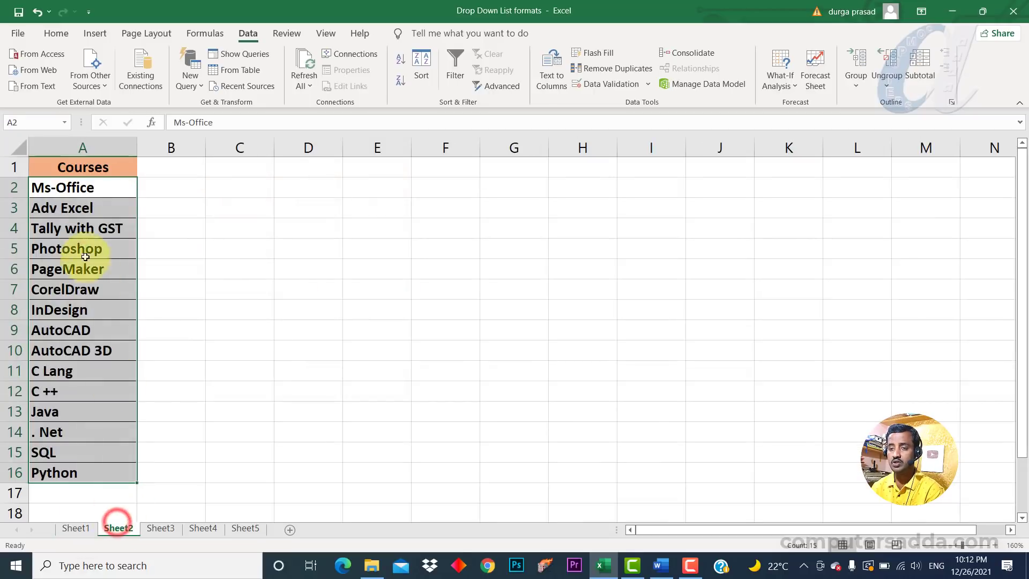
left_click(73, 532)
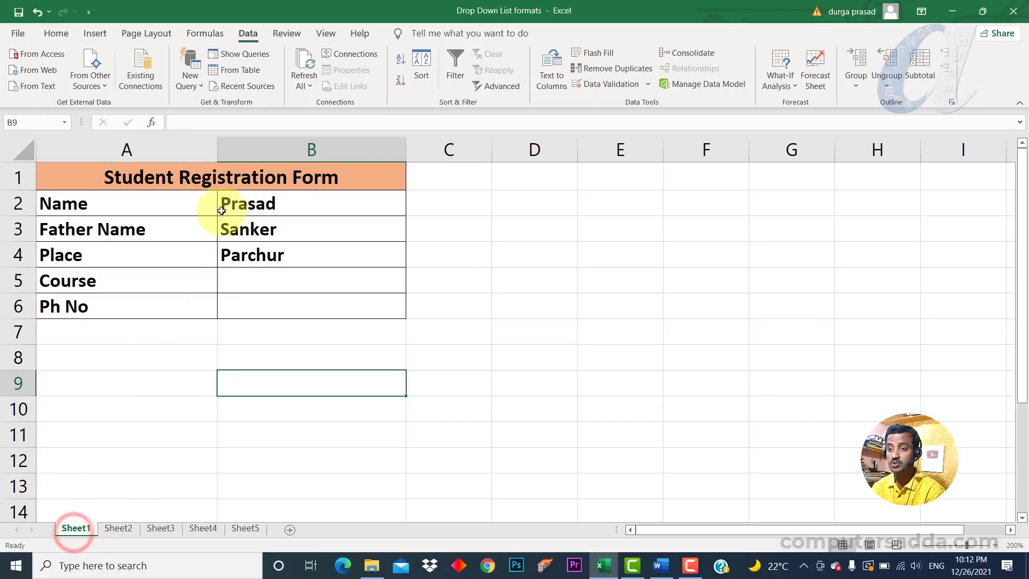
Set B5's list validation source to the range Sheet2!$A$2:$A$16.
left_click(261, 282)
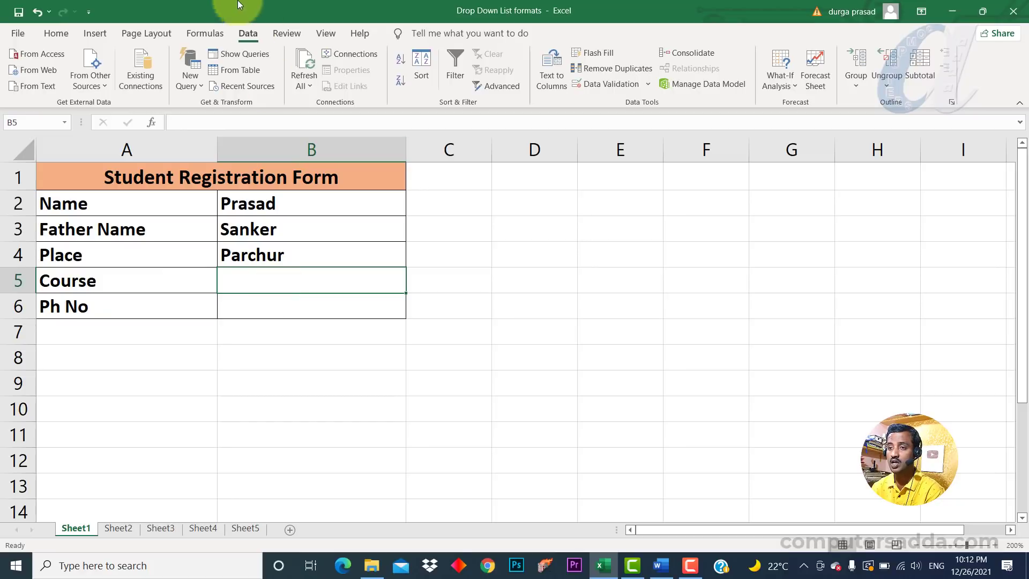
left_click(618, 84)
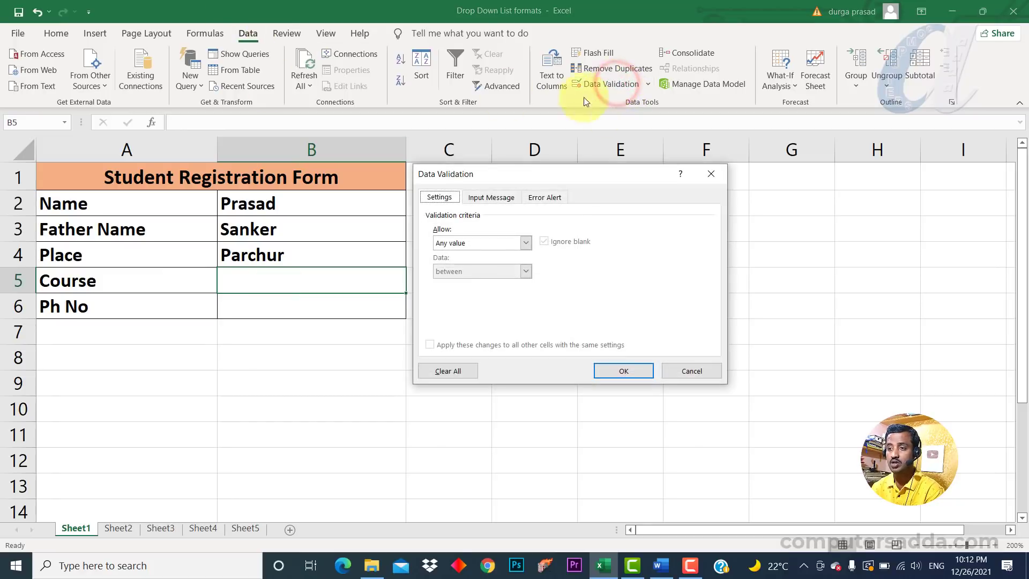
left_click(464, 246)
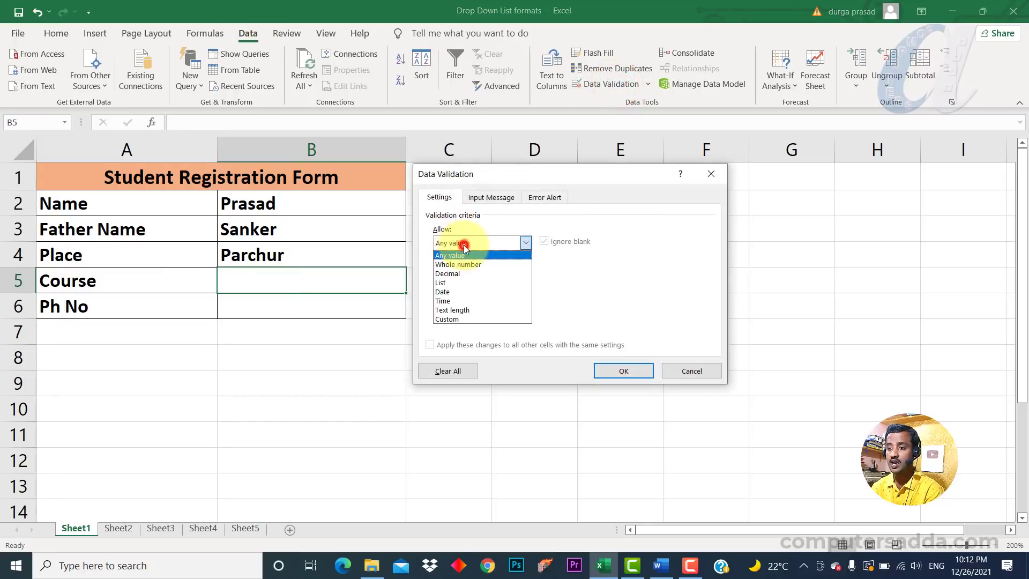
left_click(461, 283)
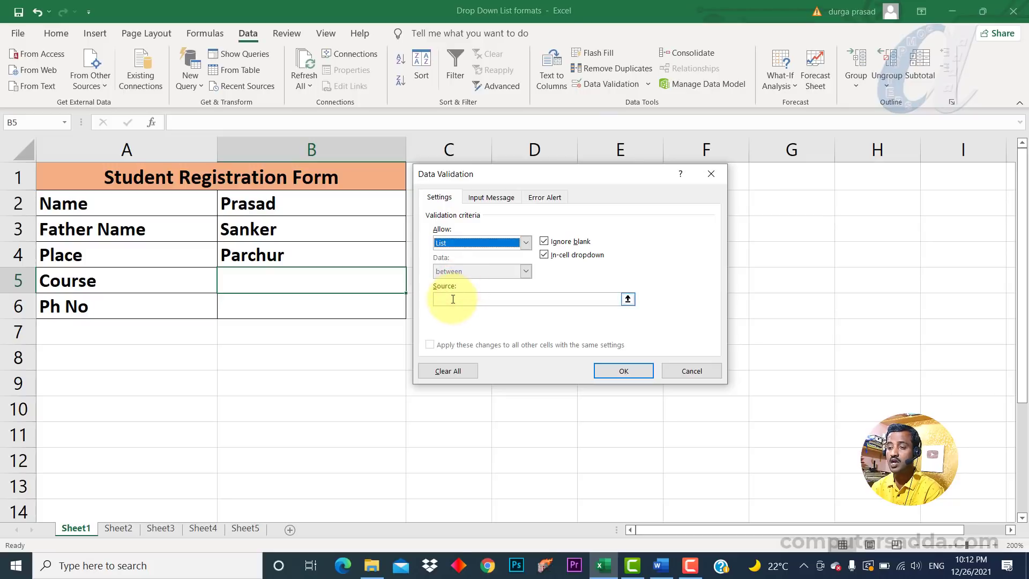
left_click(453, 299)
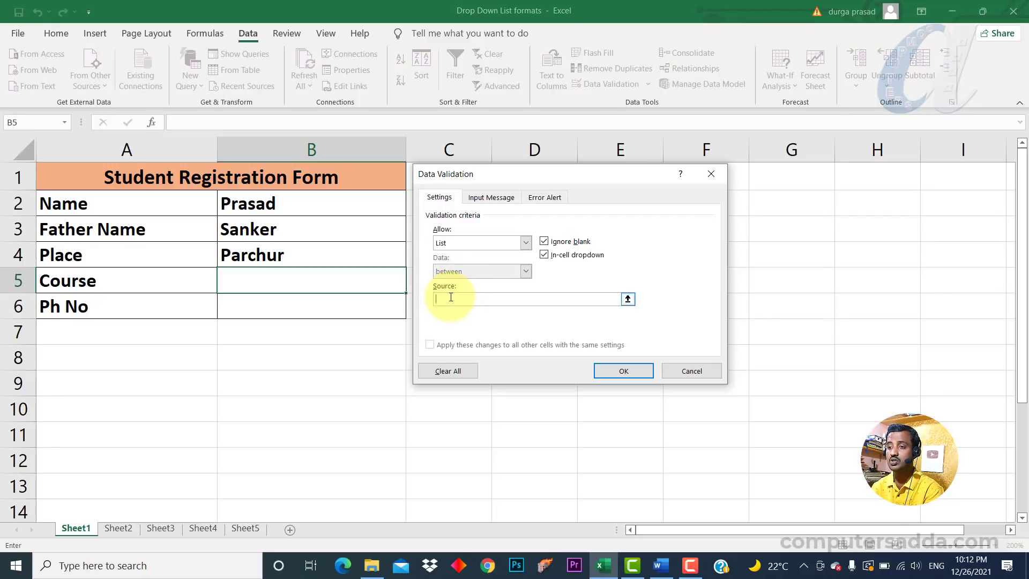
left_click(629, 299)
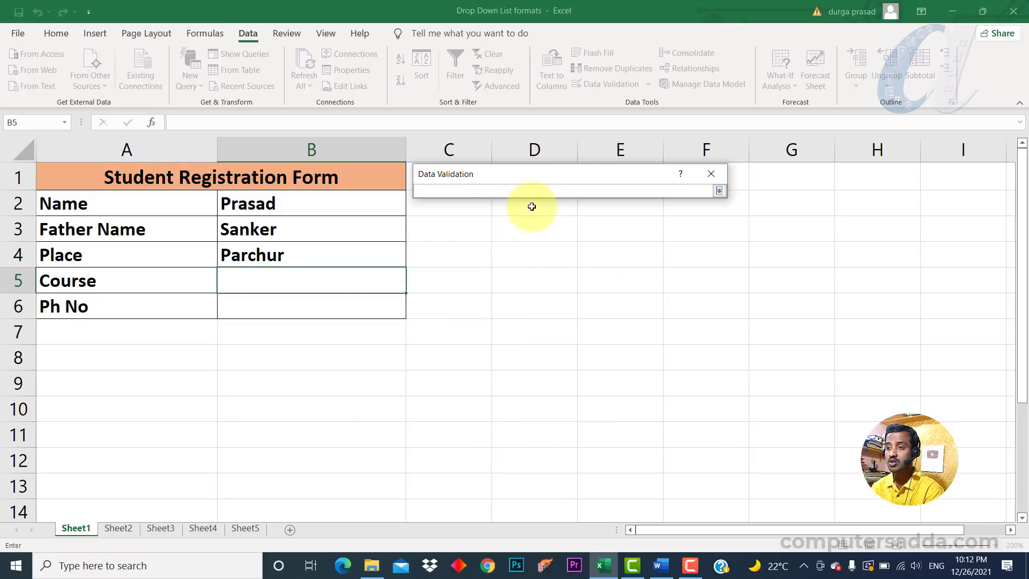
left_click(122, 528)
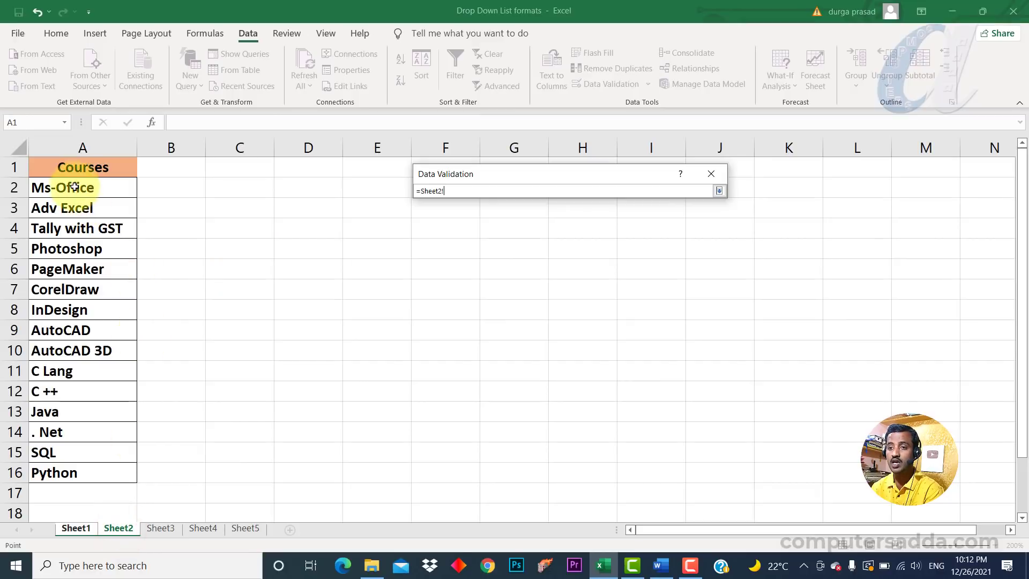
left_click_drag(74, 186, 59, 472)
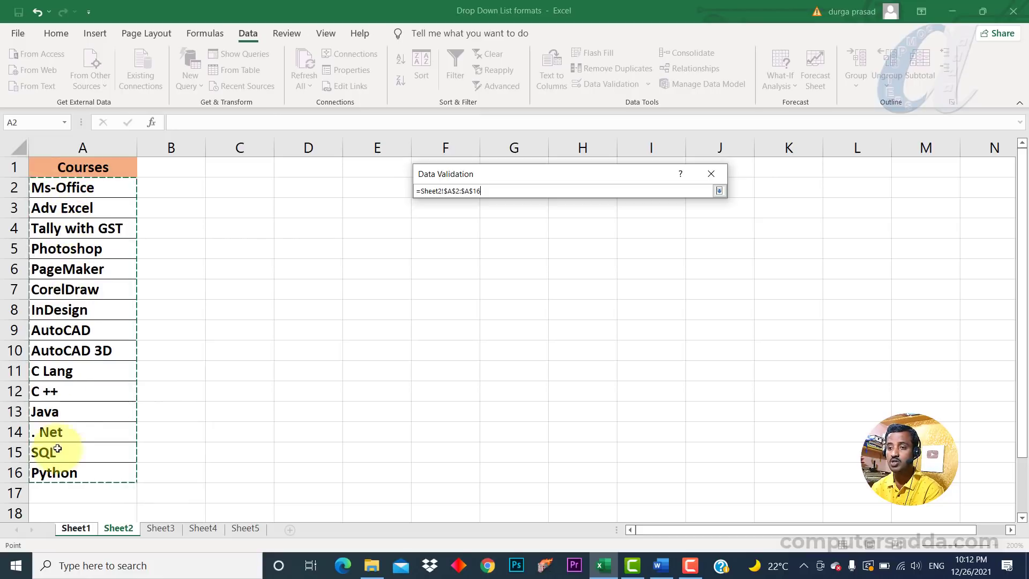
key("Return")
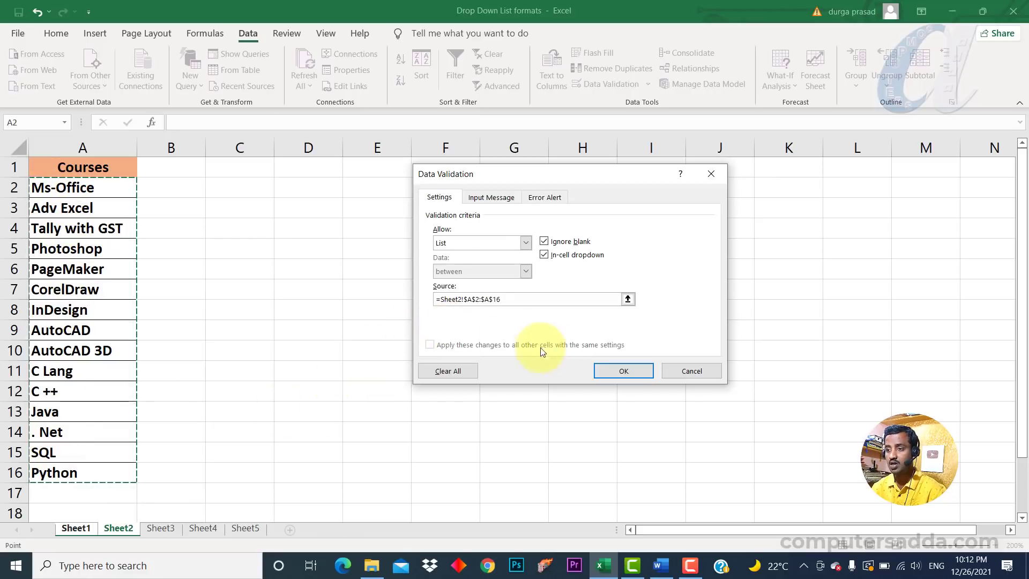
left_click(602, 370)
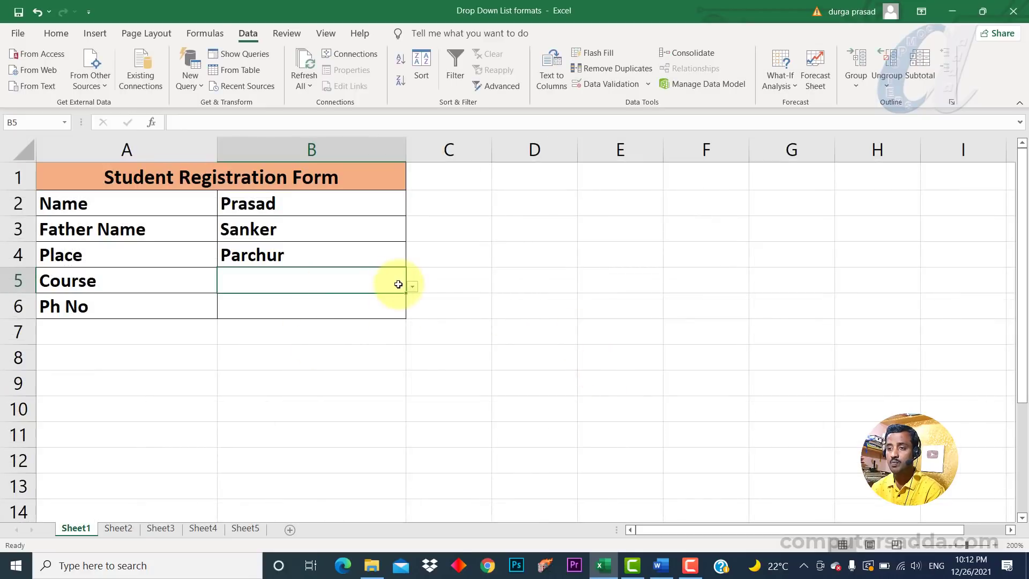
Browse B5's course dropdown and the Sheet2 list, then choose CorelDraw in B5.
left_click(413, 287)
left_click_drag(406, 337, 410, 401)
left_click(107, 532)
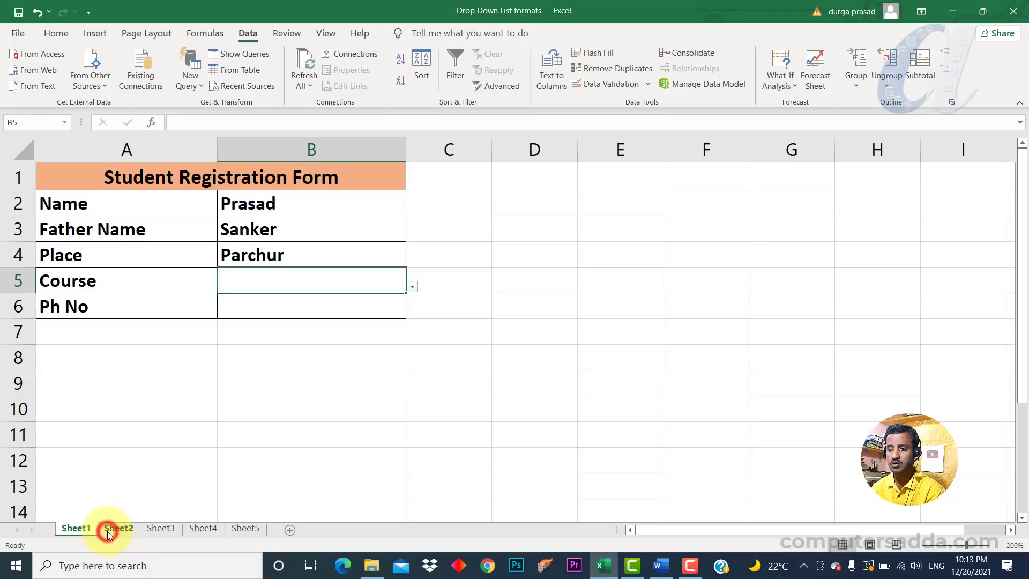
left_click(108, 530)
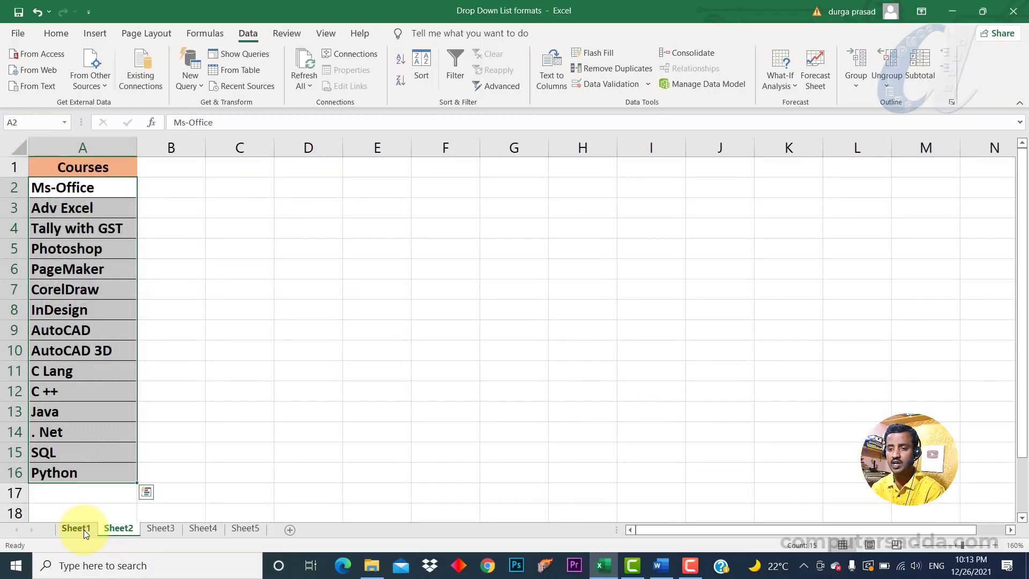
left_click(84, 529)
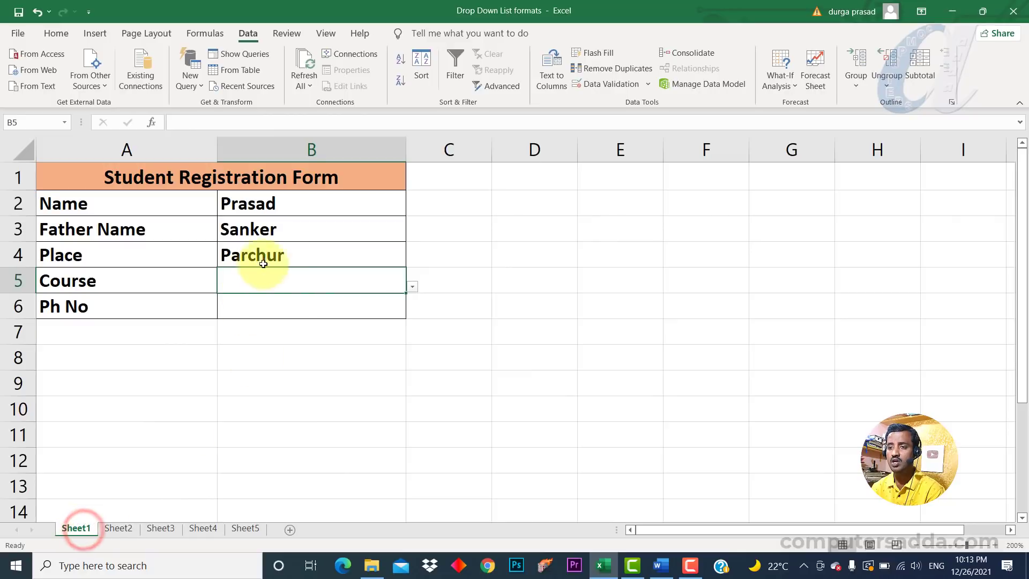
left_click(411, 287)
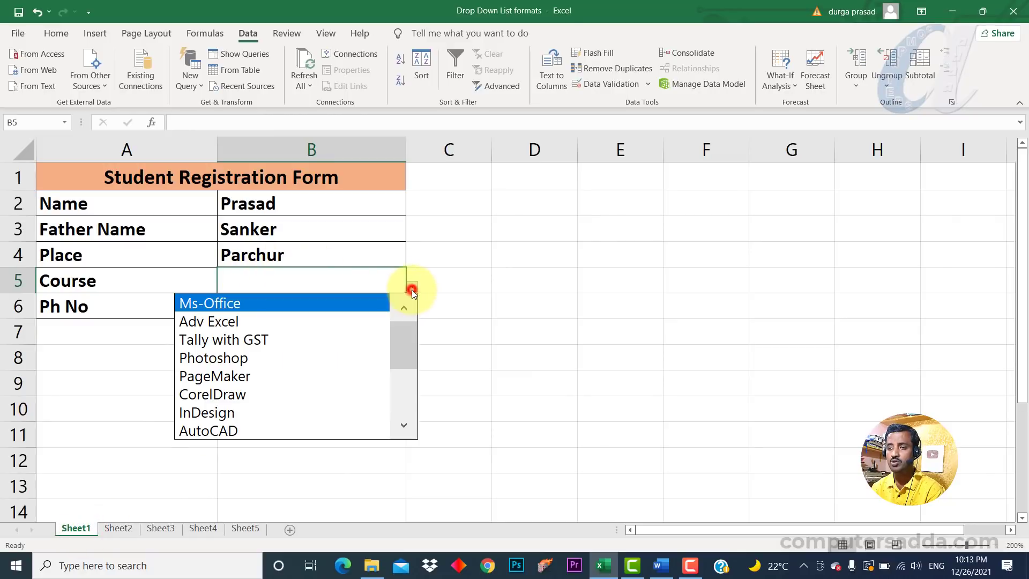
left_click(222, 395)
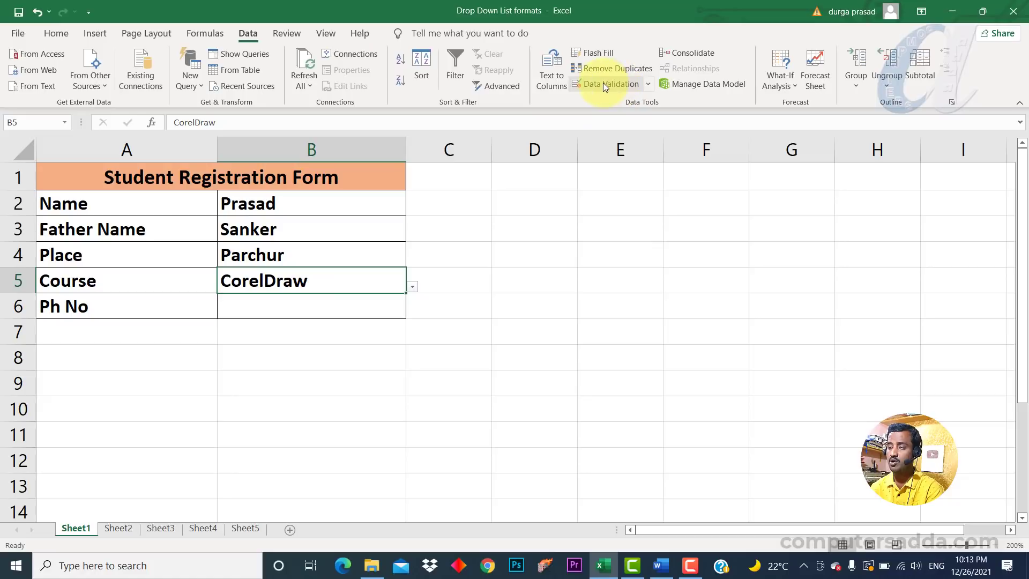
Add the input message "Choose one of the Course" to B5's data validation.
left_click(603, 83)
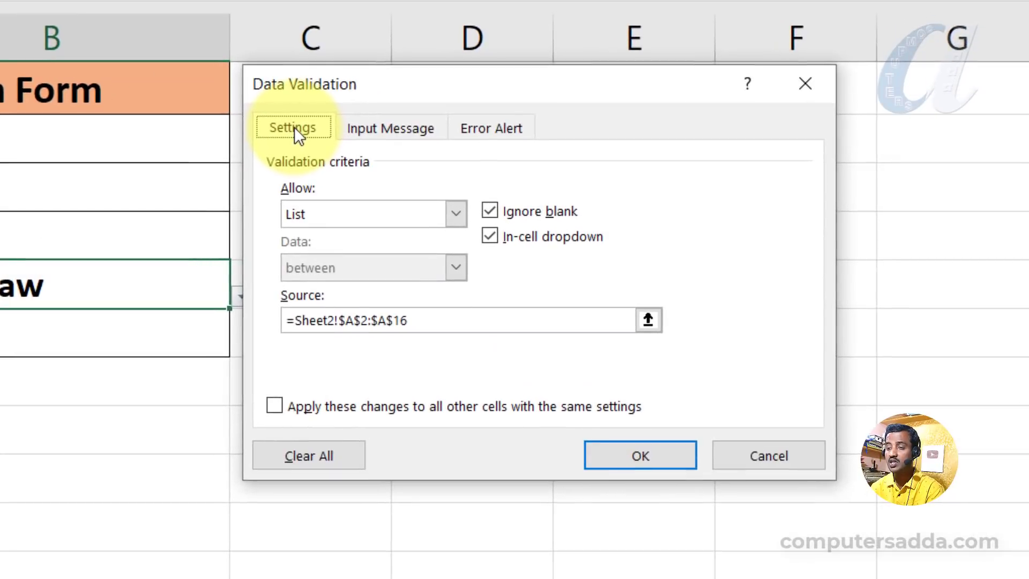
left_click(392, 128)
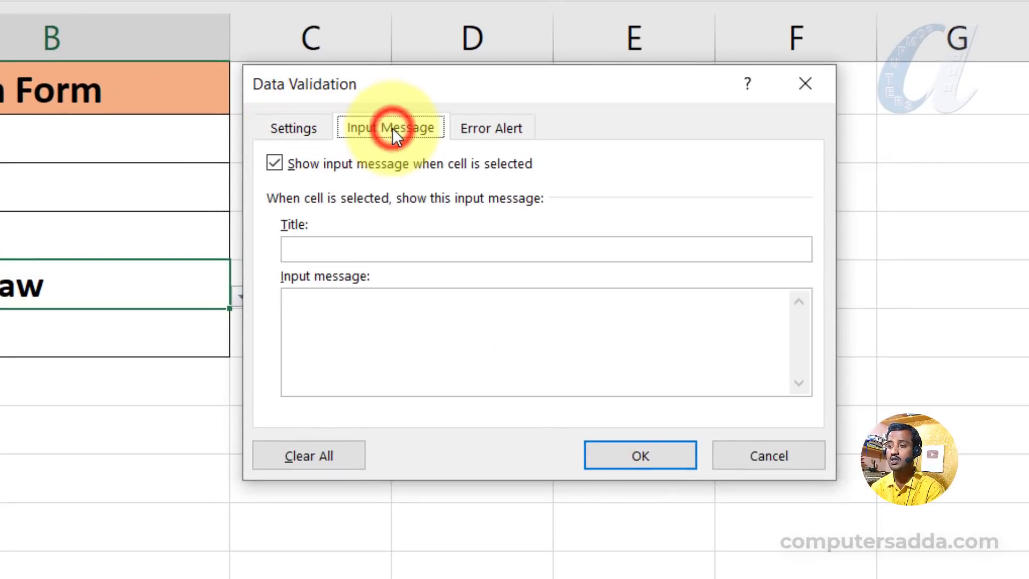
left_click(328, 311)
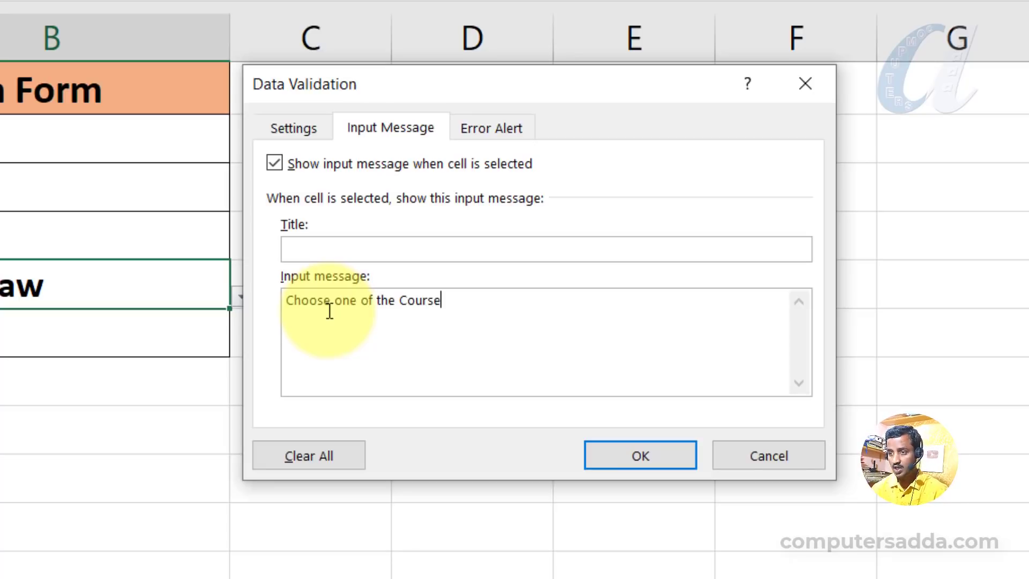
left_click(662, 462)
Reselect B5 to show its input message and choose Tally with GST from its course dropdown.
left_click(241, 541)
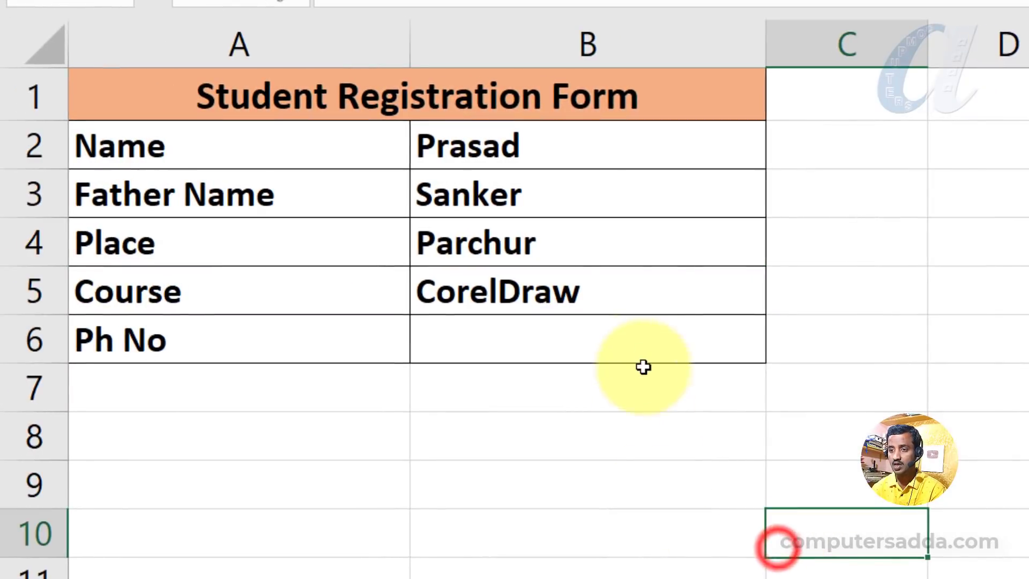
left_click(633, 292)
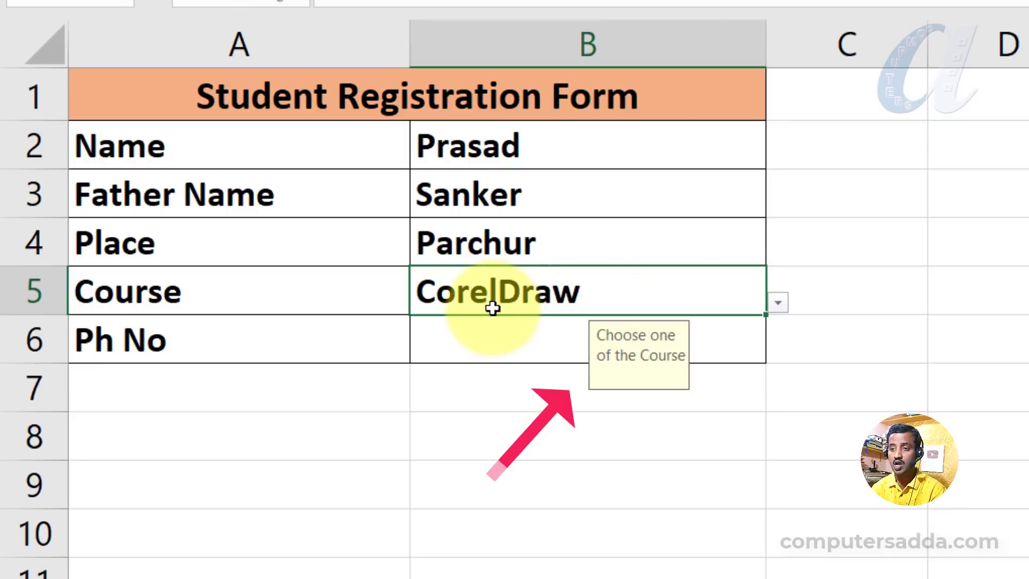
left_click(778, 301)
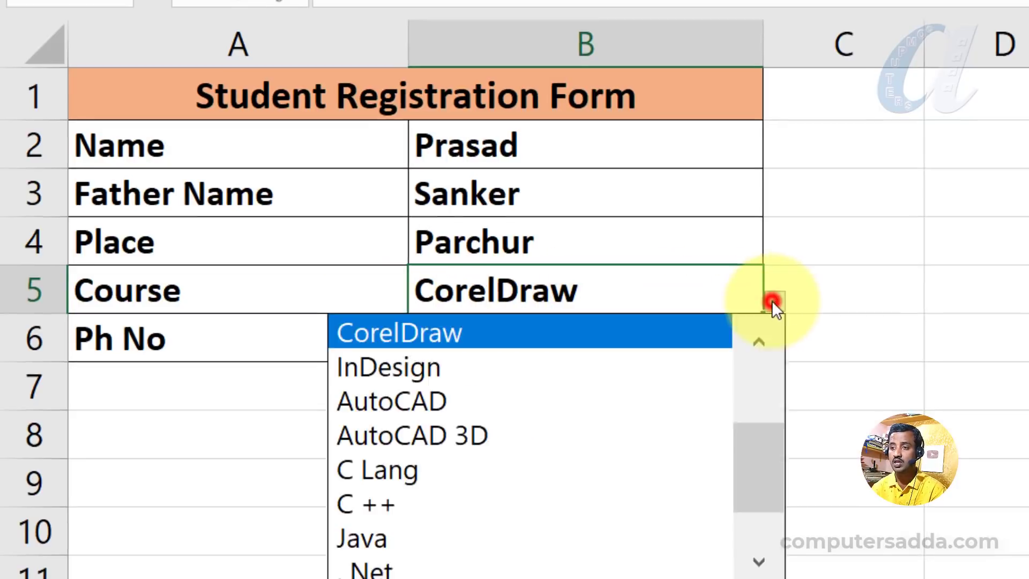
left_click(449, 418)
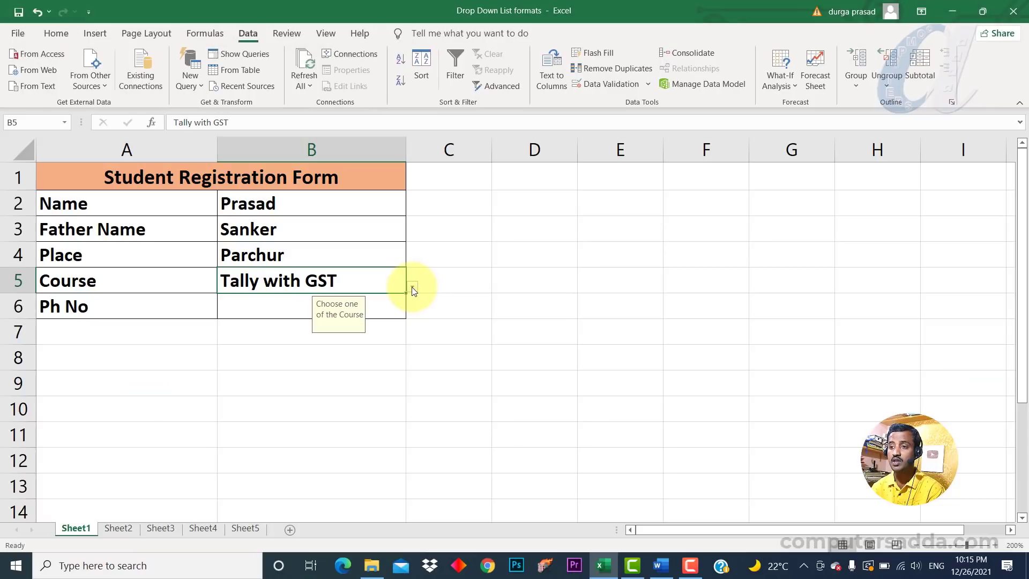
Scroll through B5's course dropdown and choose PageMaker.
left_click(412, 289)
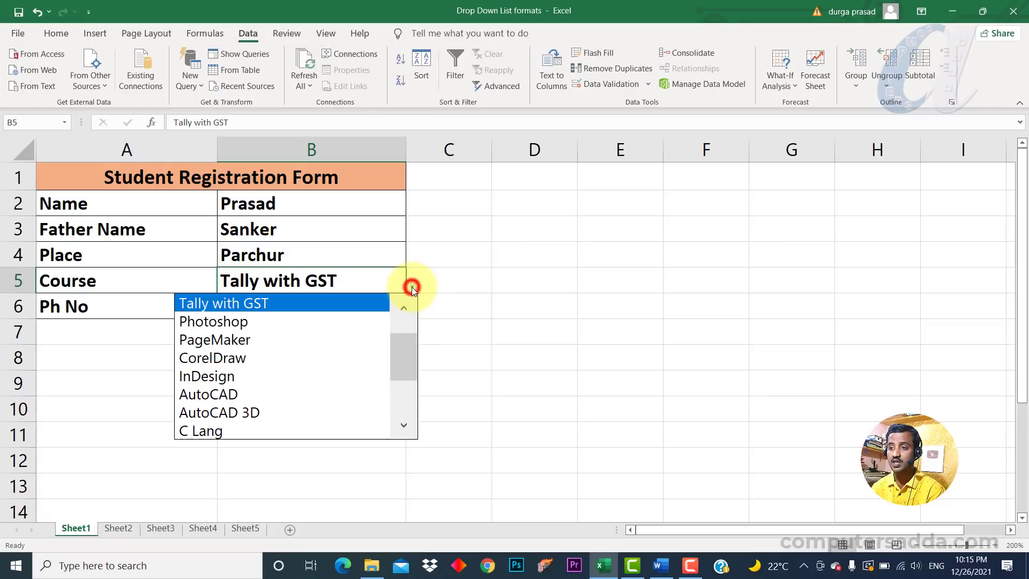
left_click_drag(403, 359, 408, 324)
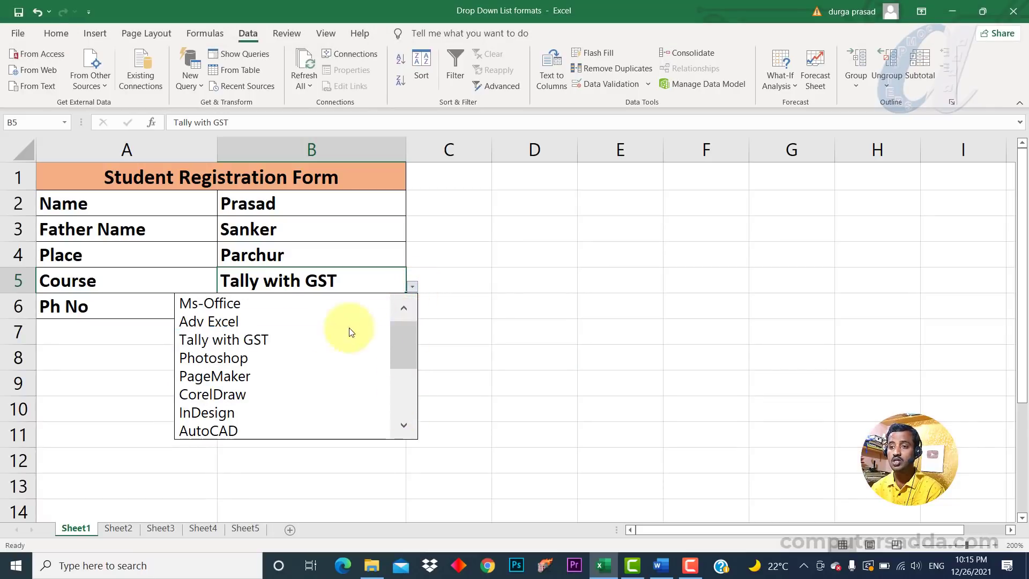
left_click(203, 376)
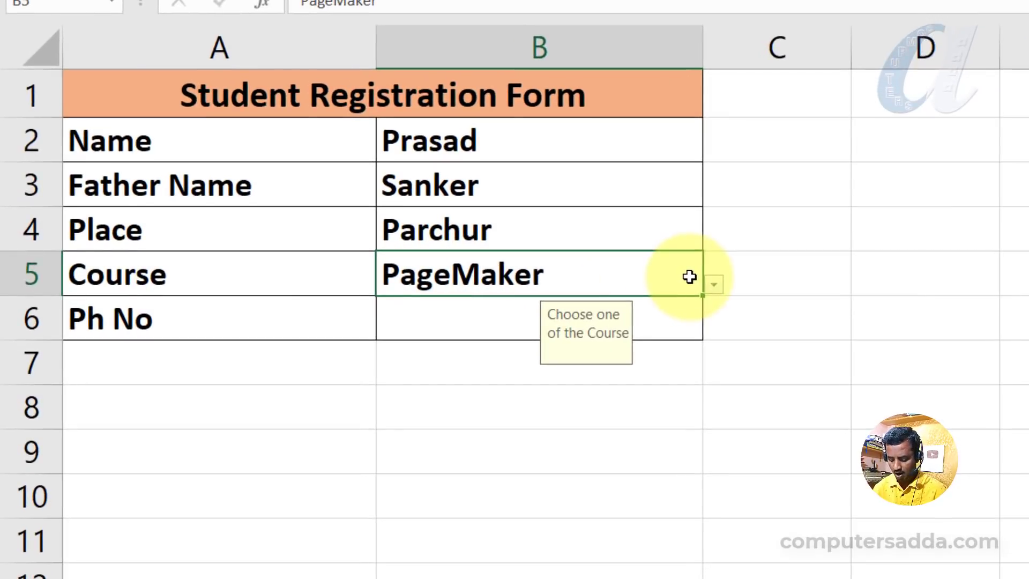
Open B5's course dropdown with the keyboard, move through the list and confirm a course.
key("alt+Down")
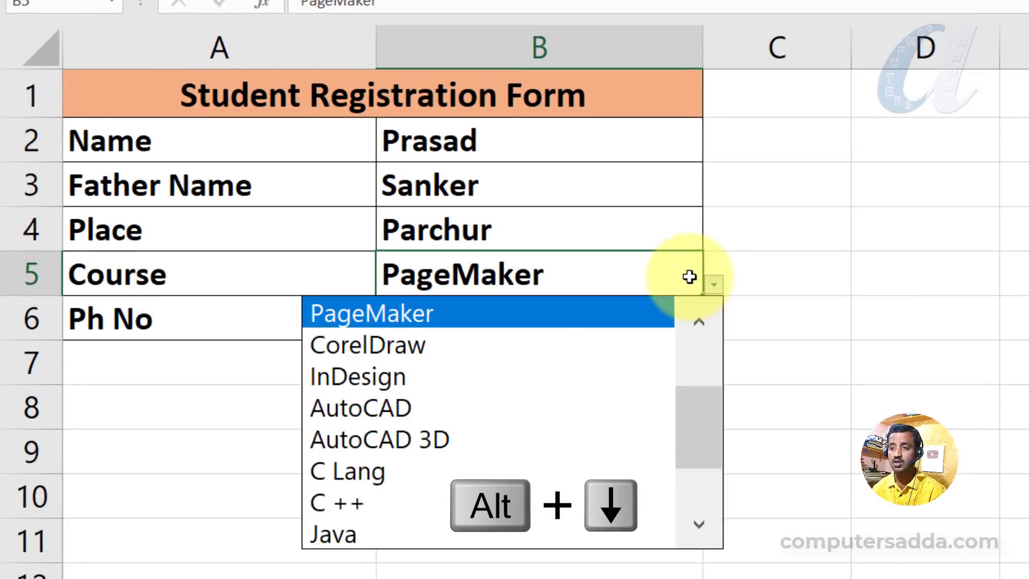
key("Down")
key("Down")
key("Down")
key("Down")
key("Down")
key("Down")
key("Down")
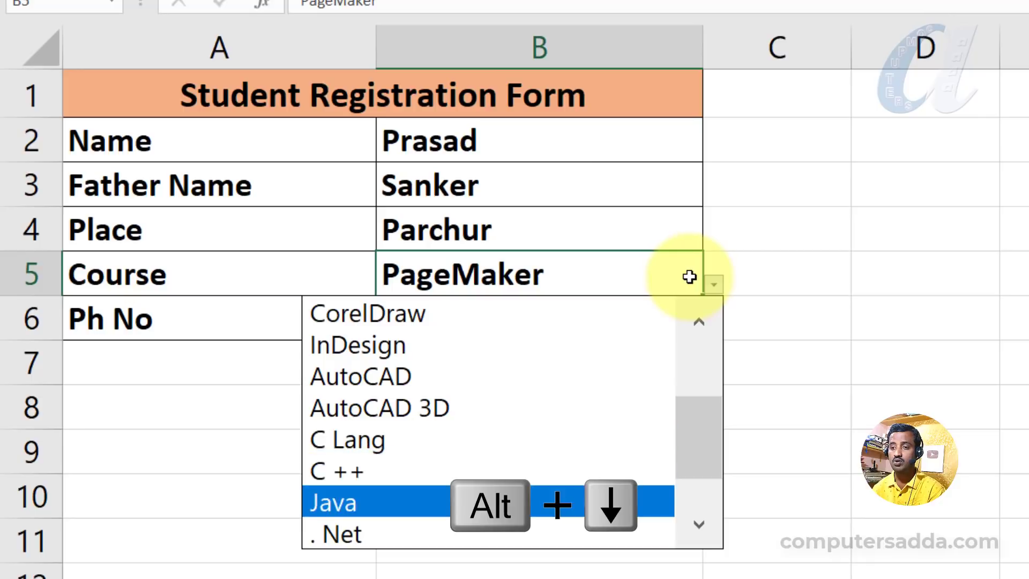
key("Up")
key("Up")
key("Up")
key("Up")
key("Return")
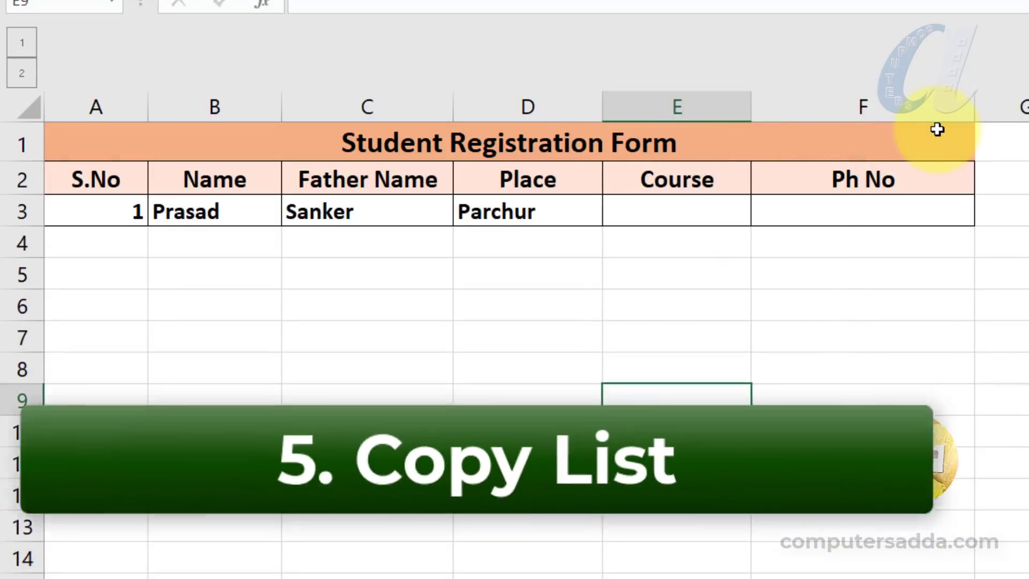
Try choosing AutoCAD 3D in E3's course dropdown on the table form, then undo the entry.
left_click(367, 305)
left_click_drag(81, 213, 774, 209)
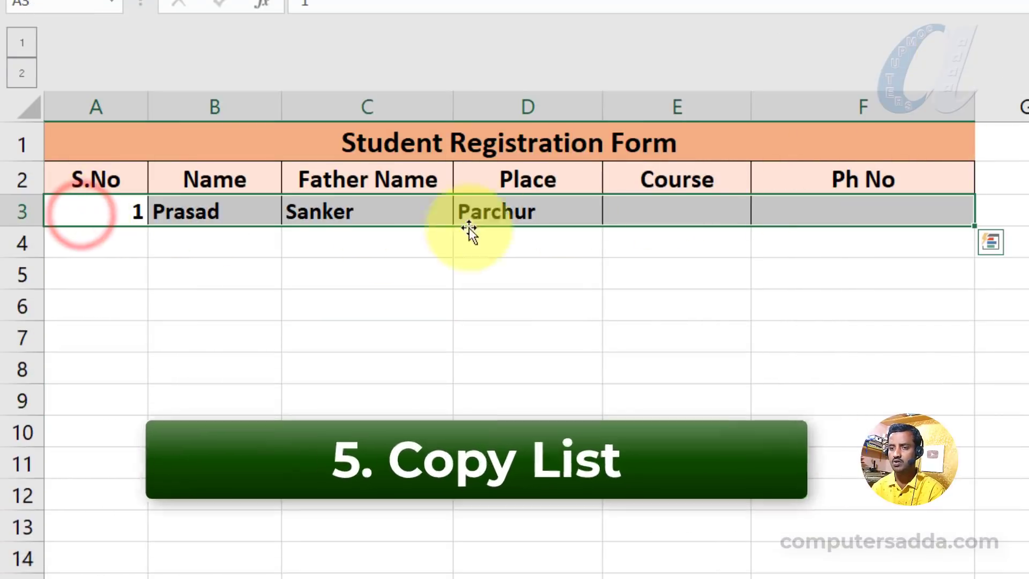
left_click(675, 209)
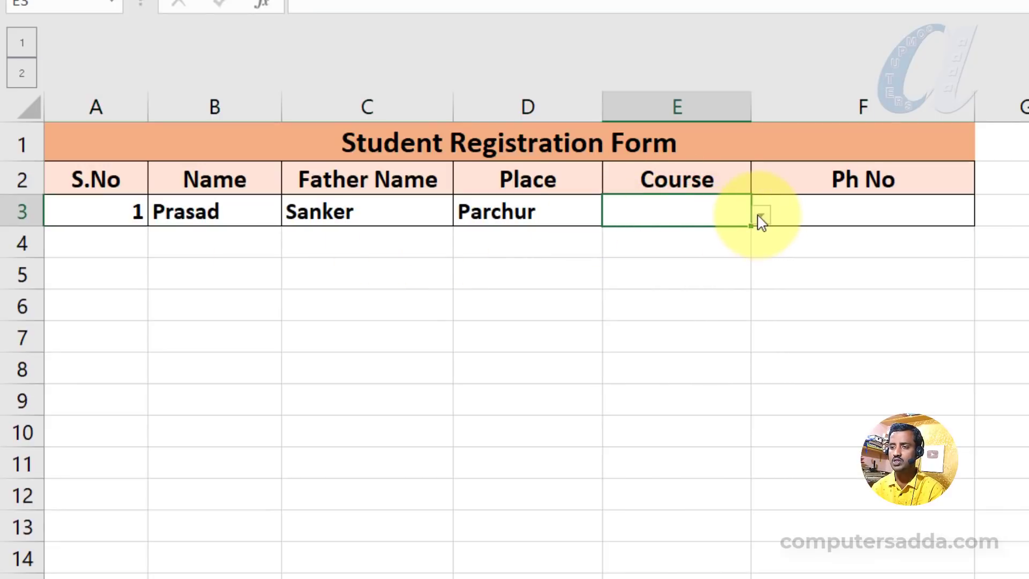
left_click(762, 215)
left_click_drag(761, 283, 758, 356)
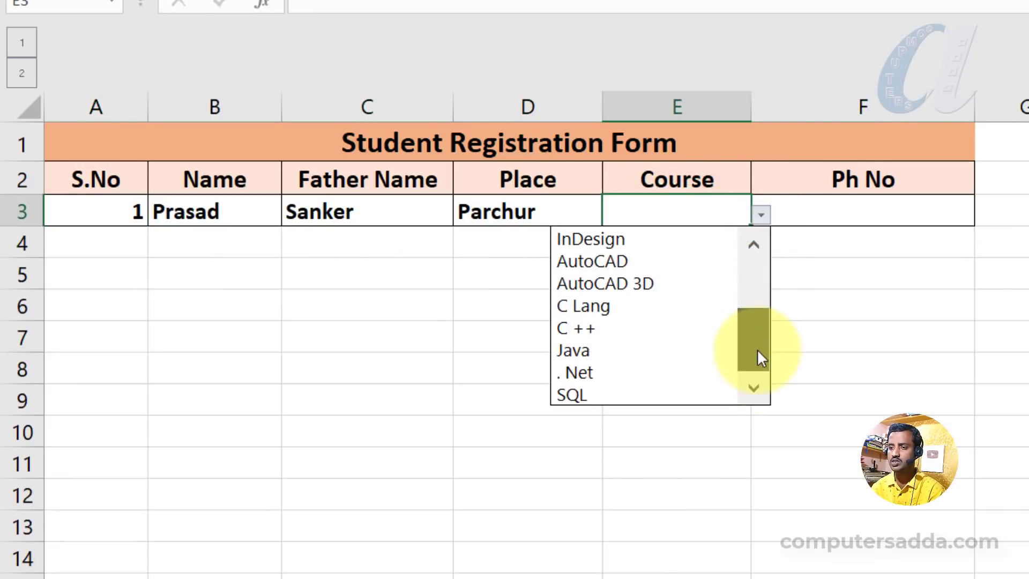
left_click(601, 283)
left_click(884, 214)
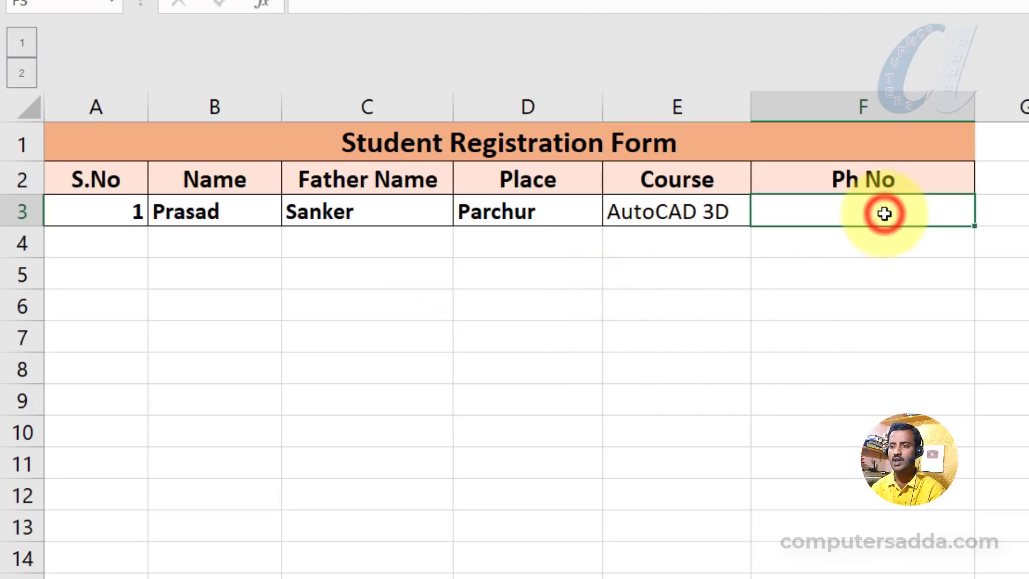
key("ctrl+z")
left_click_drag(88, 244, 520, 308)
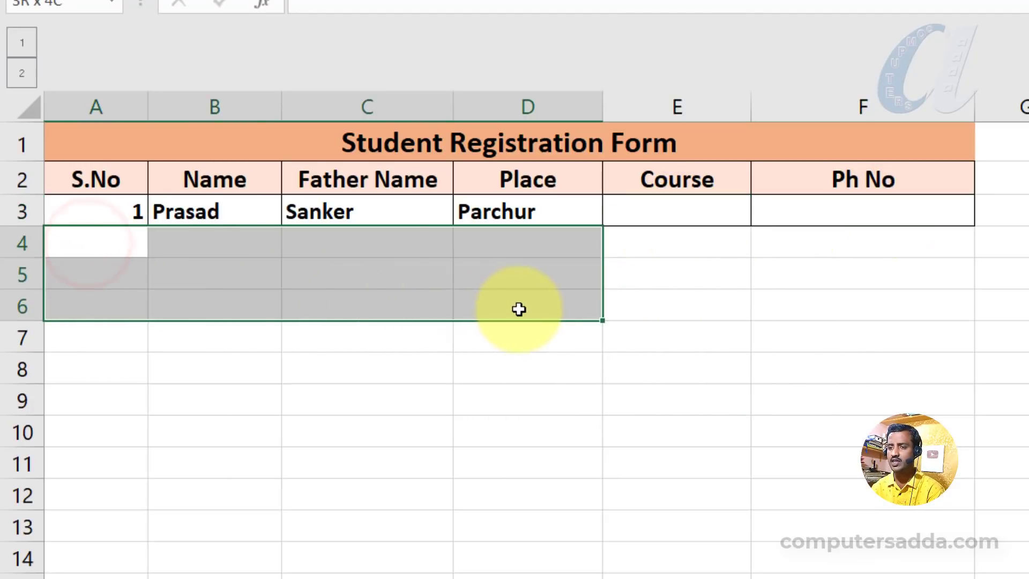
left_click(689, 208)
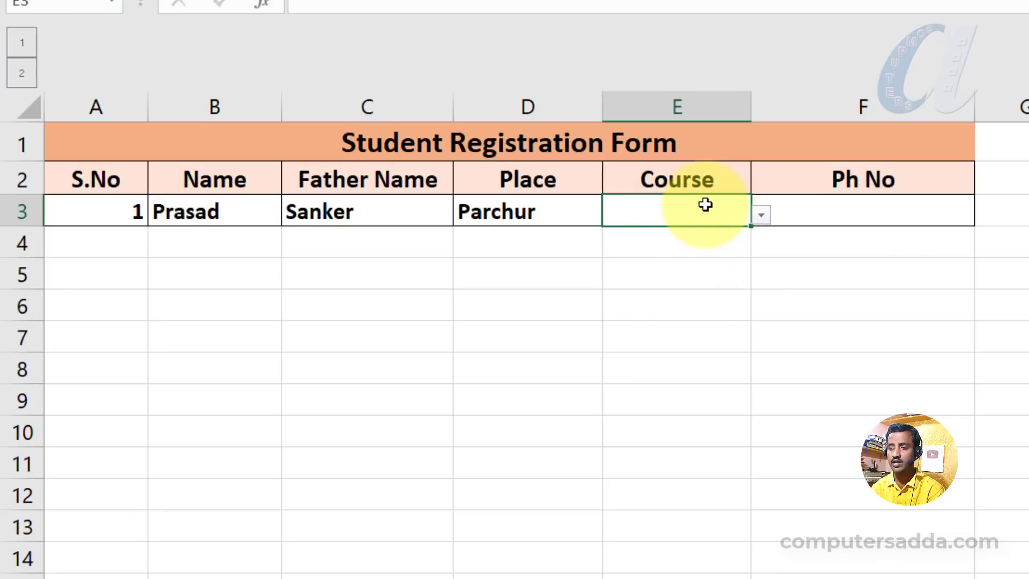
left_click_drag(641, 244, 646, 511)
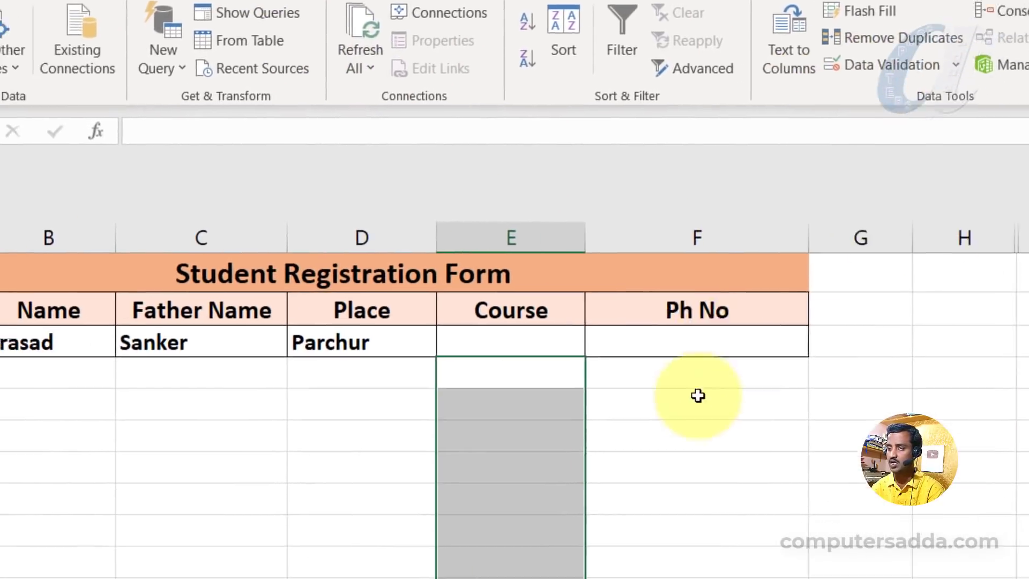
left_click(608, 535)
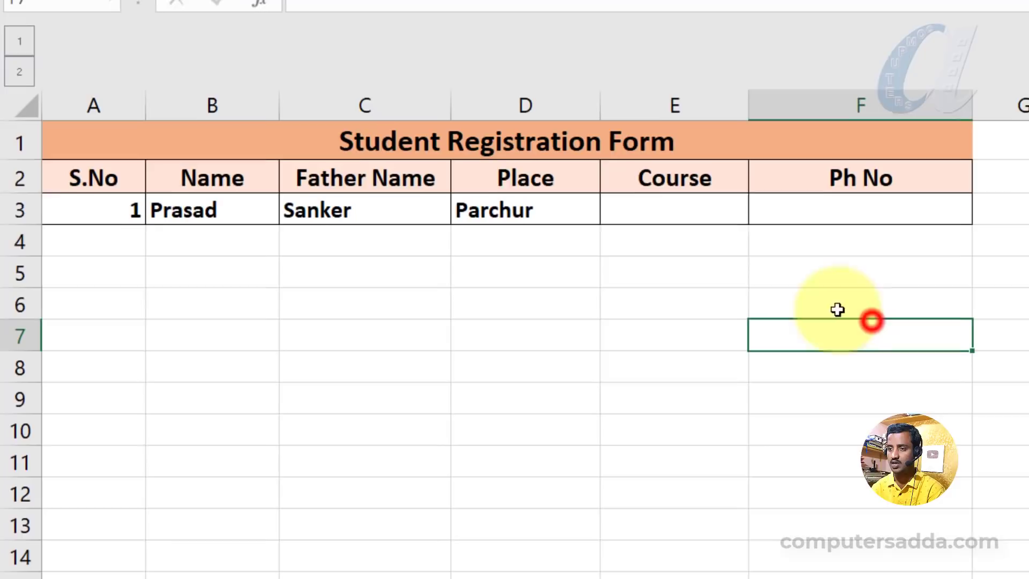
Copy E3's course dropdown and paste it into cells E4:E9.
left_click(683, 212)
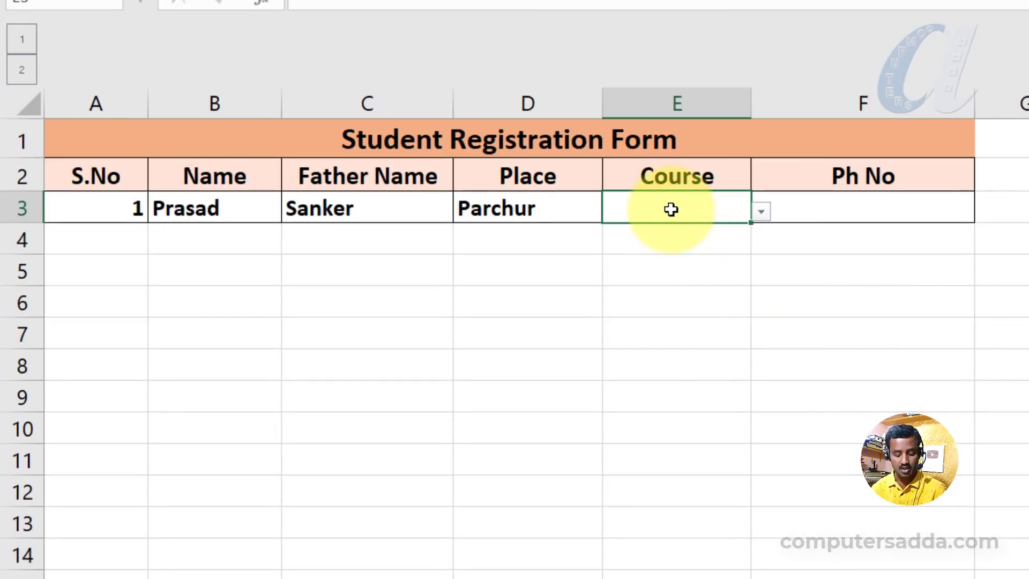
key("ctrl+c")
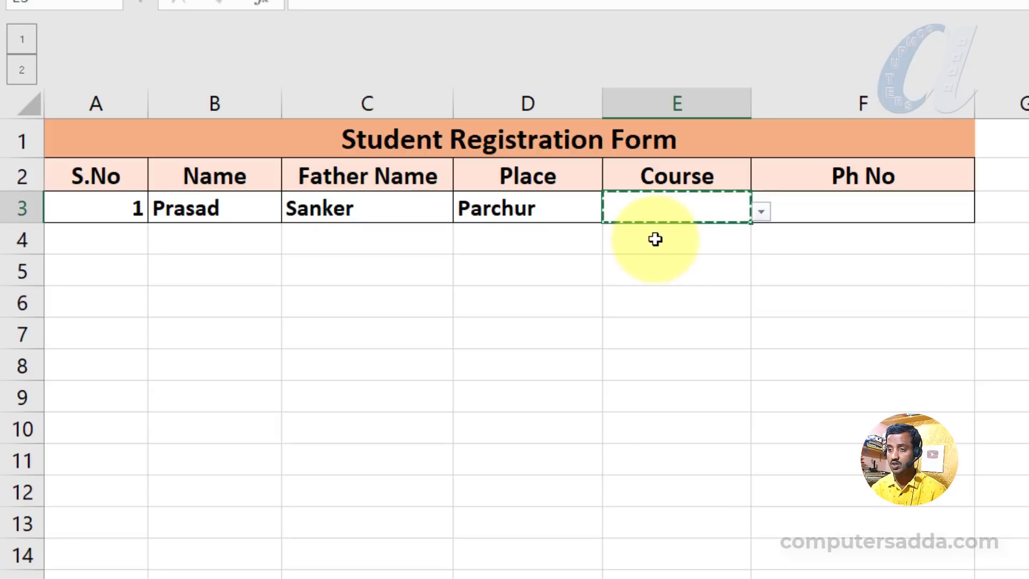
left_click_drag(655, 240, 654, 404)
key("ctrl+v")
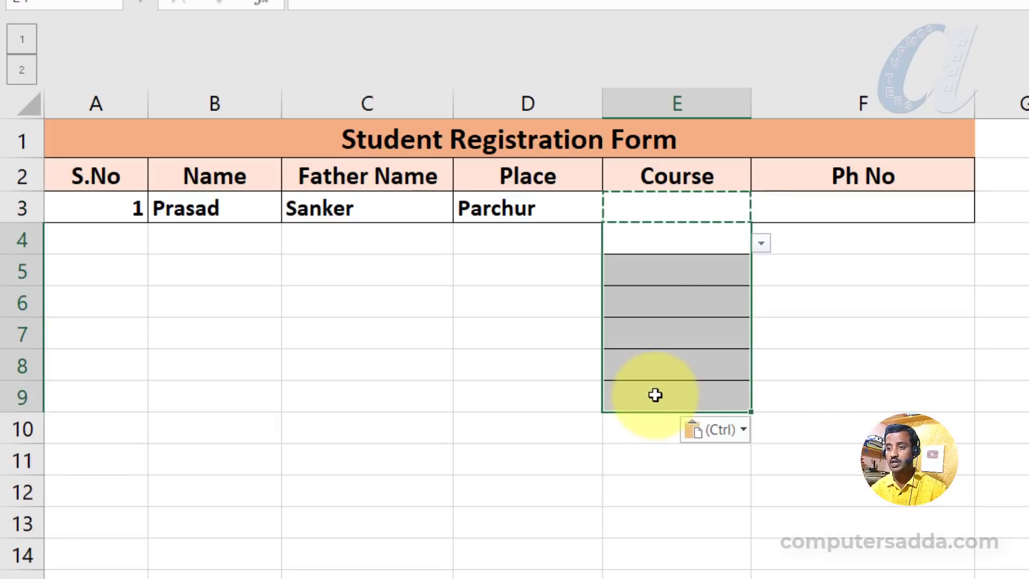
left_click(855, 368)
Check the pasted dropdown in E4 and choose Photoshop as the course in E3.
left_click(676, 268)
left_click(694, 235)
left_click(761, 245)
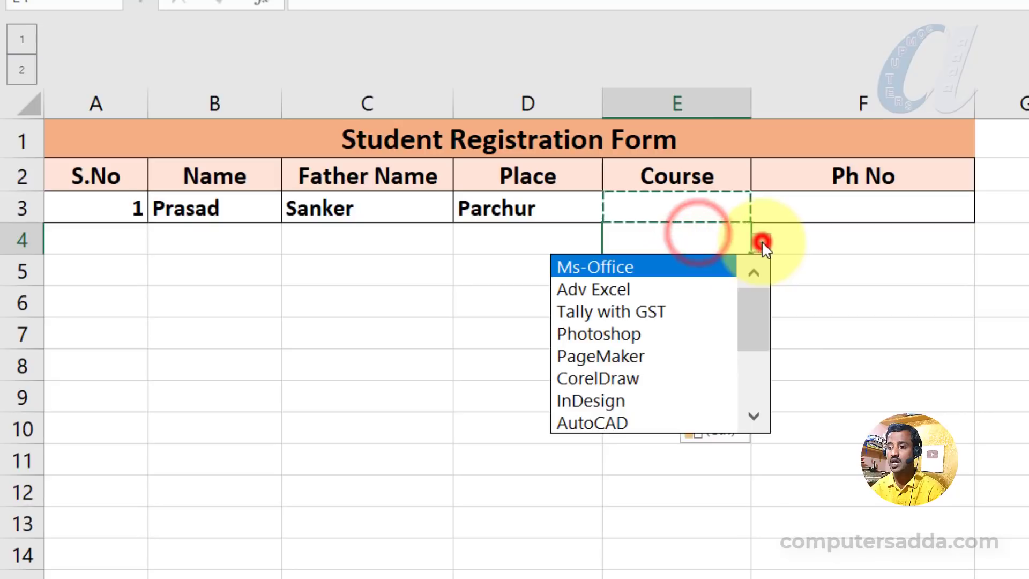
left_click(761, 241)
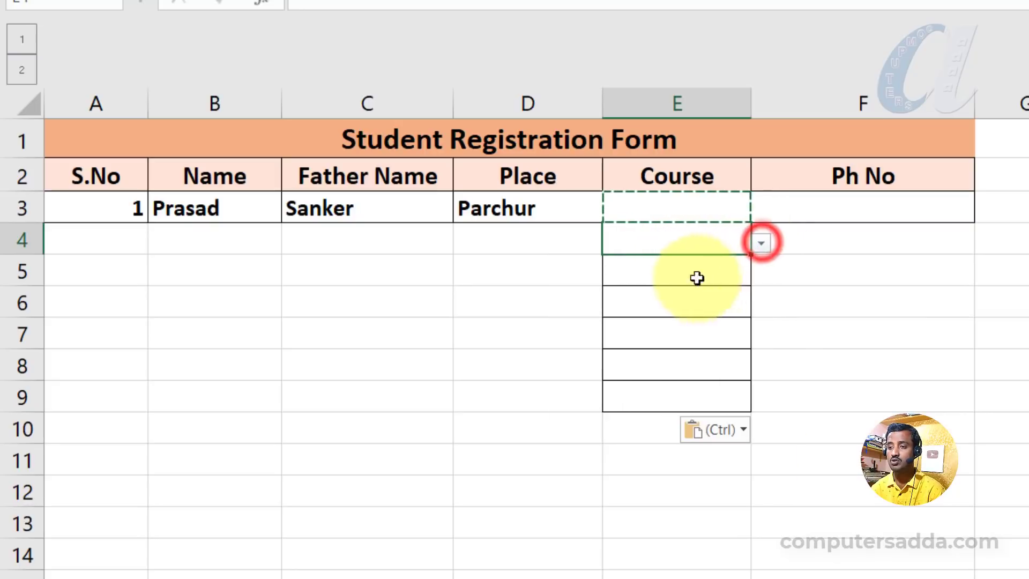
left_click(683, 209)
left_click(756, 209)
left_click(624, 300)
Choose Ms-Office in E4 and Adv Excel in E5 from their course dropdowns.
left_click(678, 240)
left_click(762, 242)
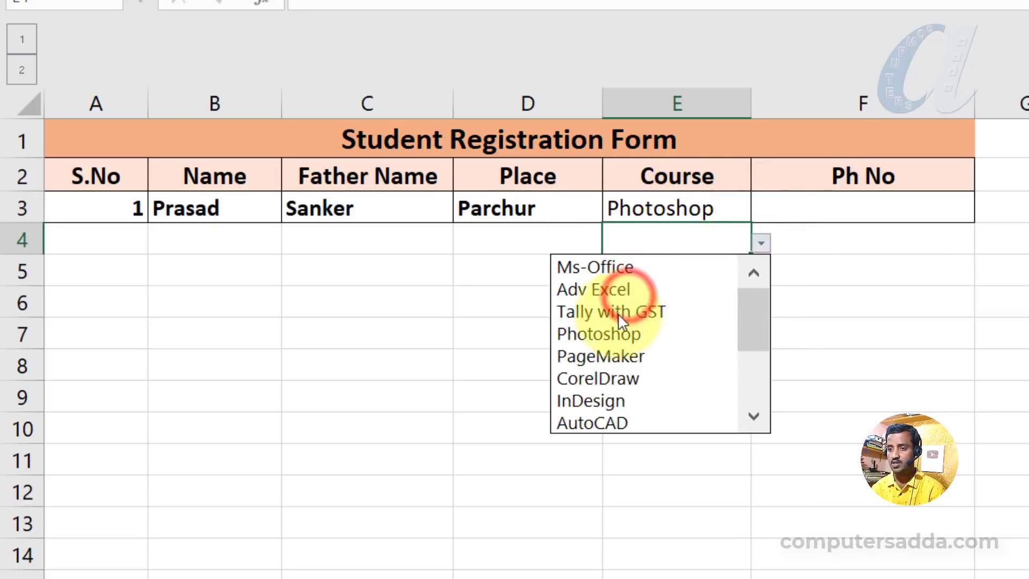
left_click(627, 268)
left_click(673, 268)
left_click(762, 274)
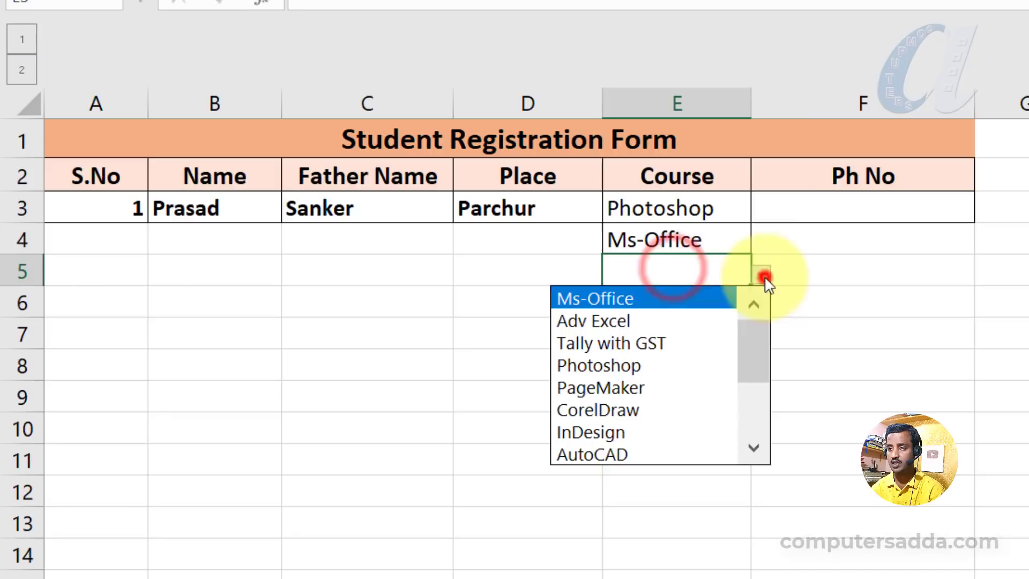
left_click(621, 322)
left_click(714, 303)
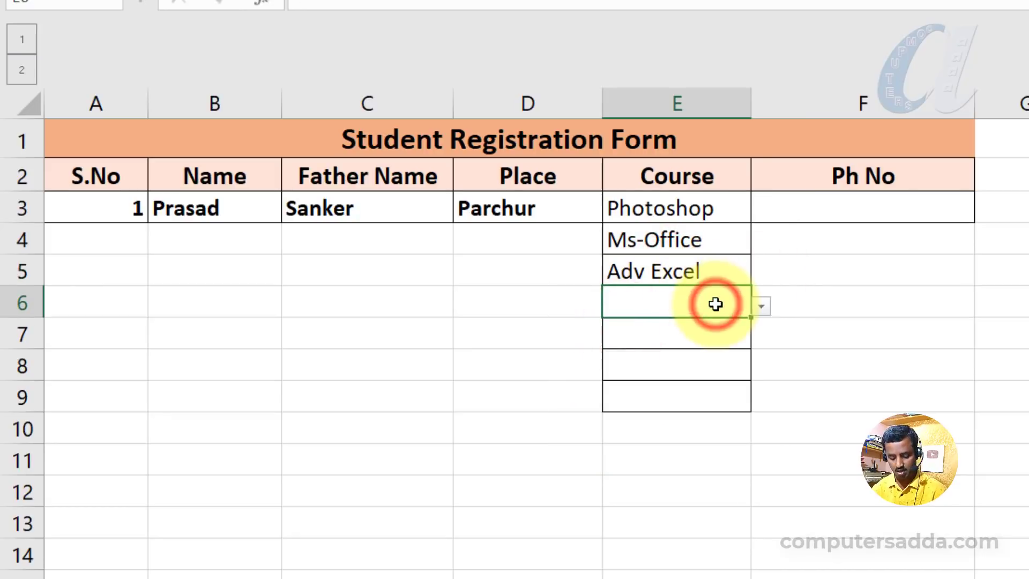
Open E6's course dropdown with the keyboard and confirm a course from the list.
key("alt+Down")
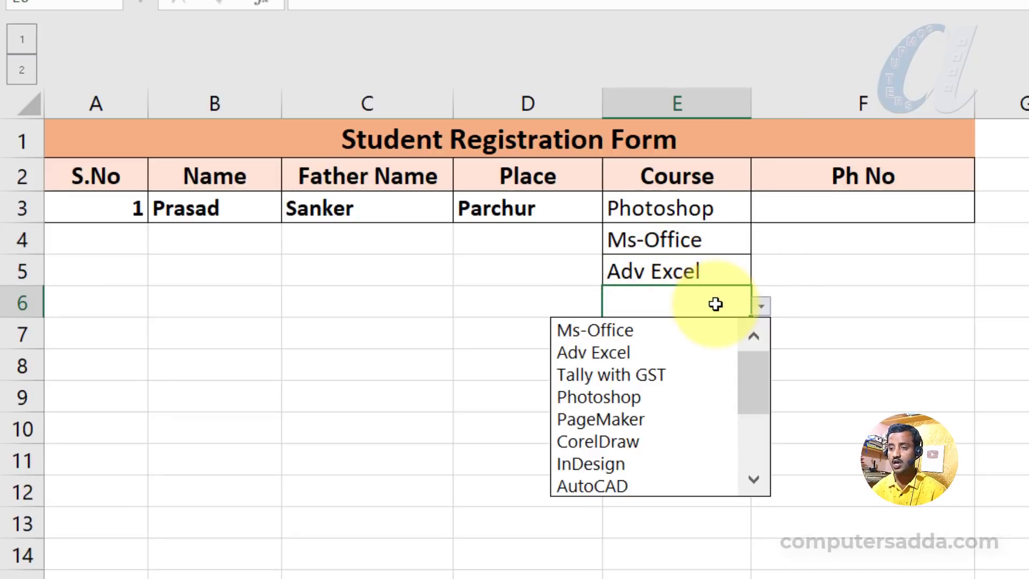
key("Down")
key("Down")
key("Down")
key("Down")
key("Down")
key("Down")
key("Return")
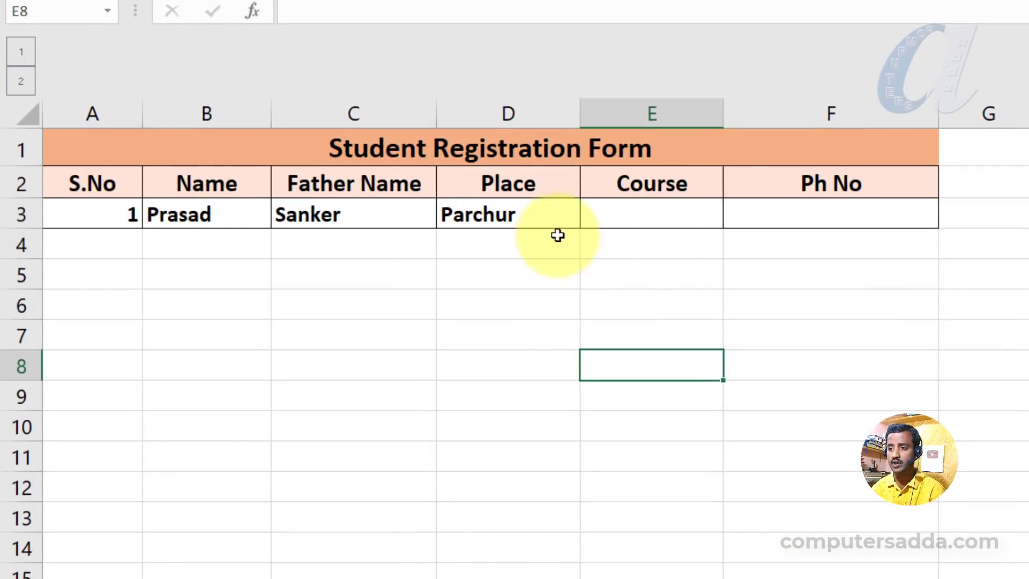
Inspect the course dropdown in E3 and the empty course cells E4:E13 below it.
left_click(639, 214)
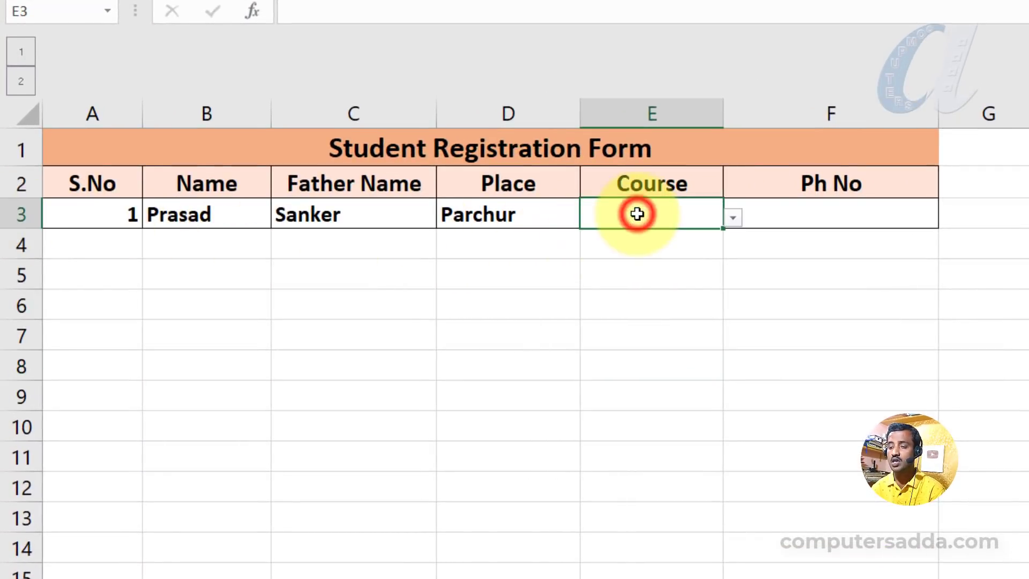
left_click(733, 216)
left_click(732, 216)
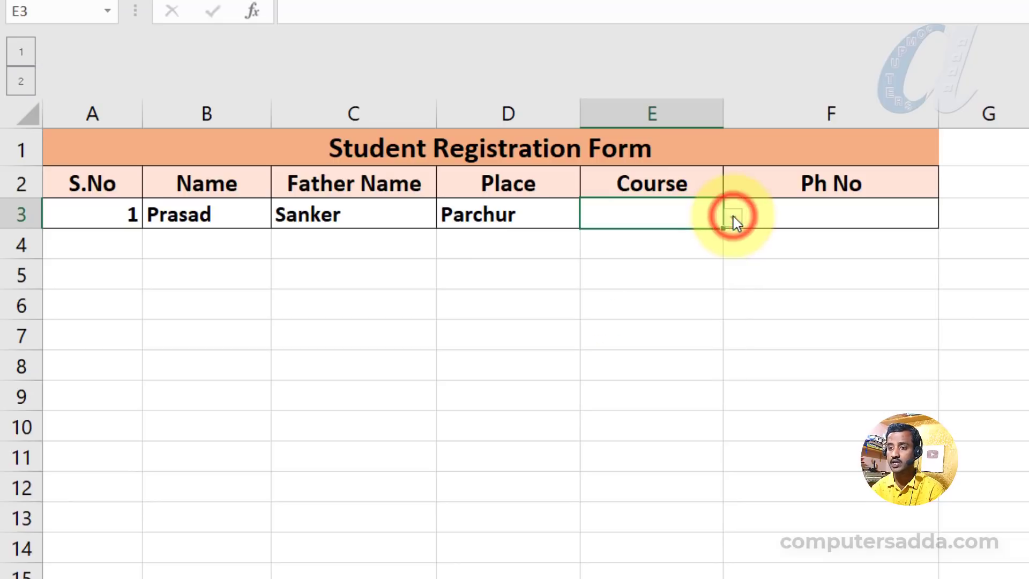
left_click_drag(608, 249, 619, 520)
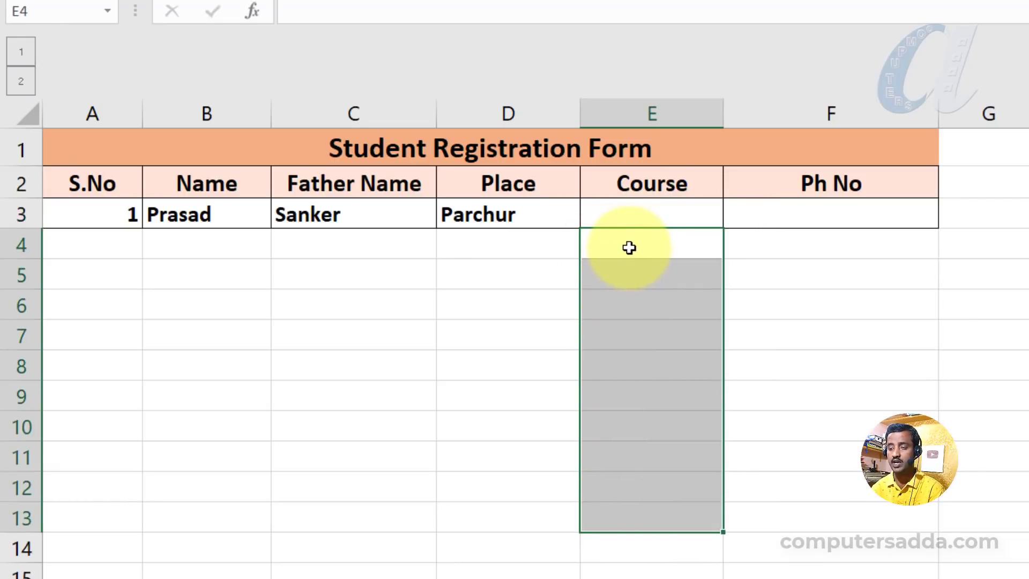
left_click(619, 257)
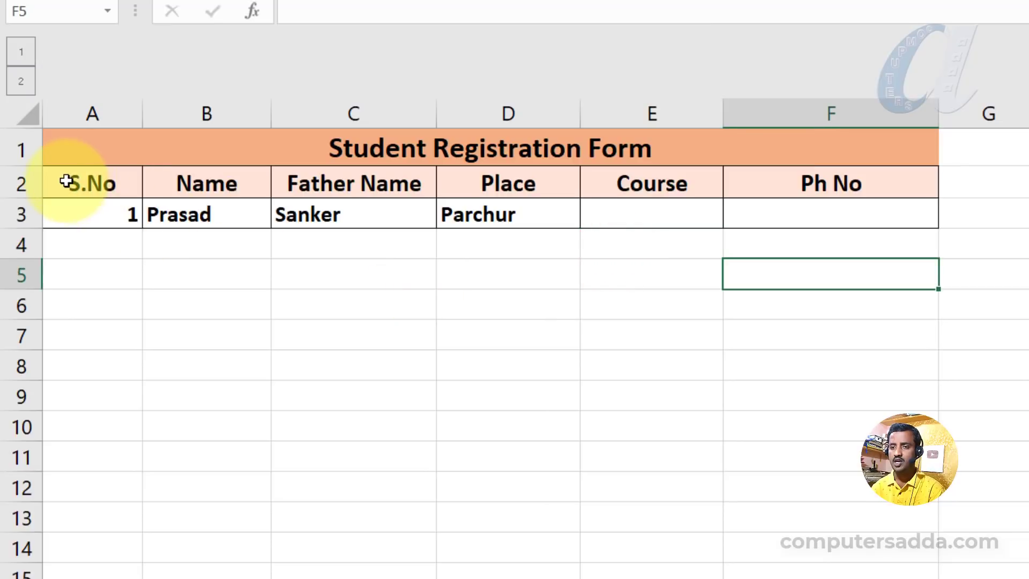
Convert the form range A2:F3 into a table with headers.
left_click_drag(71, 183, 887, 209)
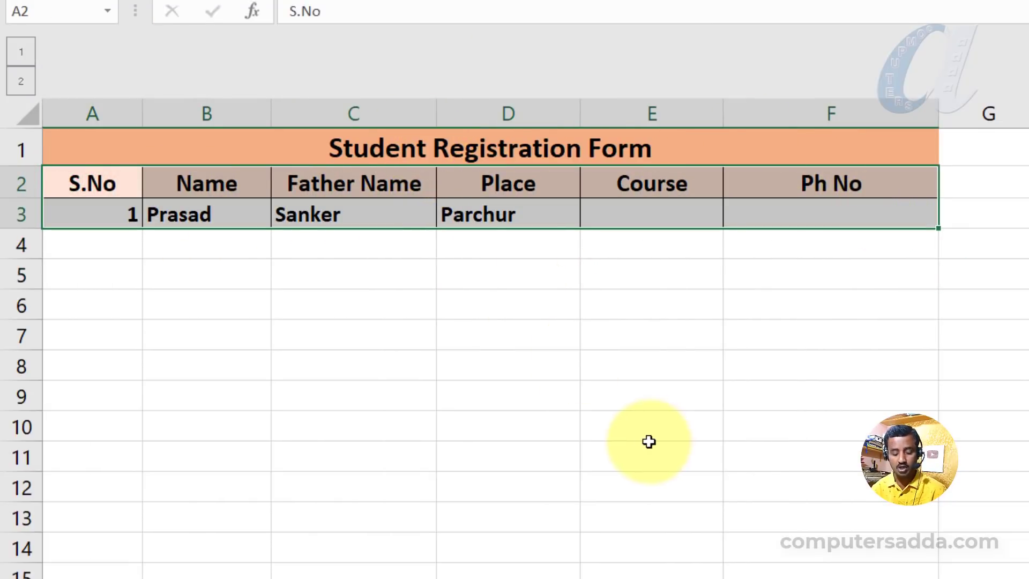
key("ctrl+t")
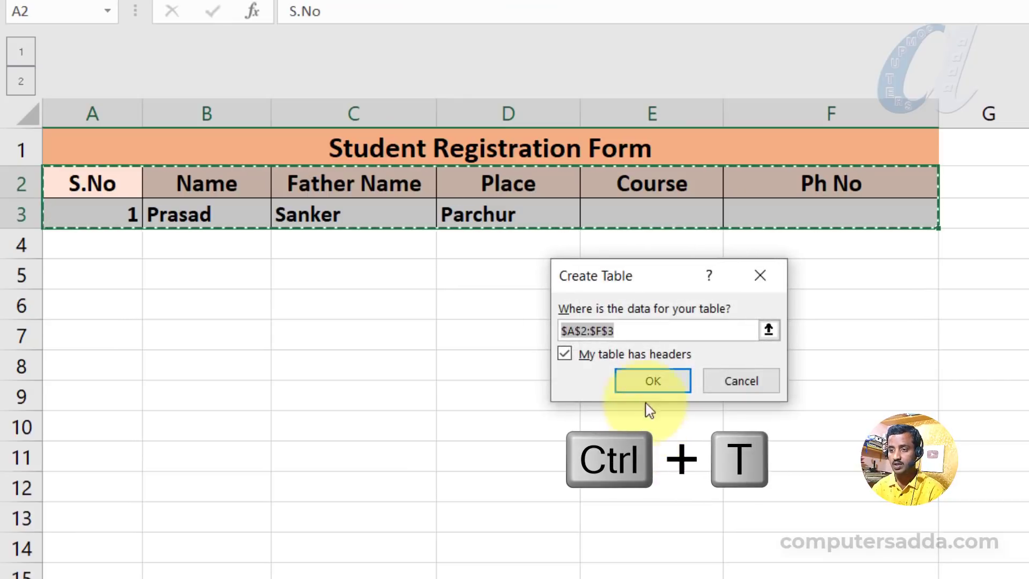
left_click(653, 380)
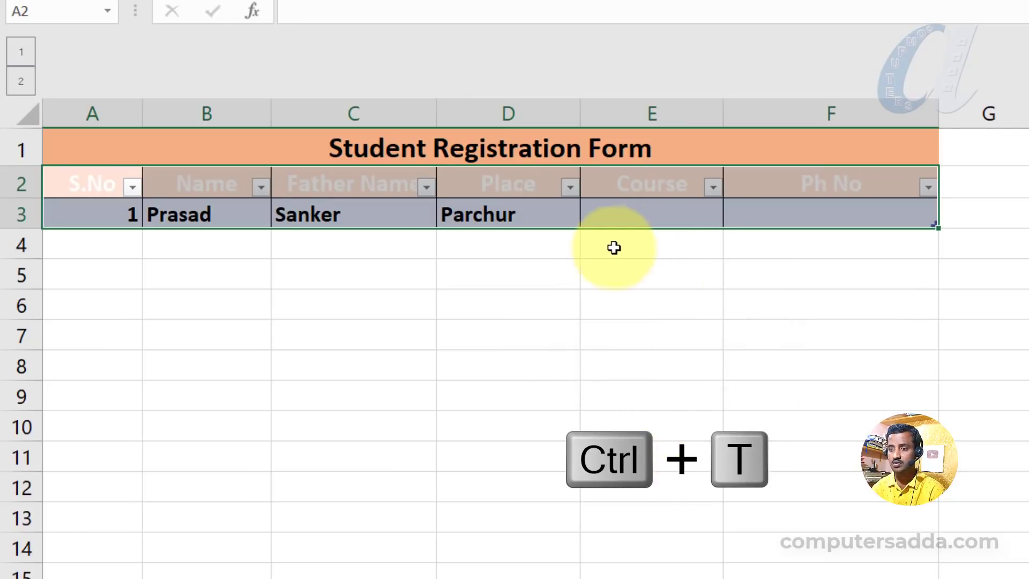
Choose Tally with GST as the course in E3 using the keyboard-opened dropdown.
left_click(511, 213)
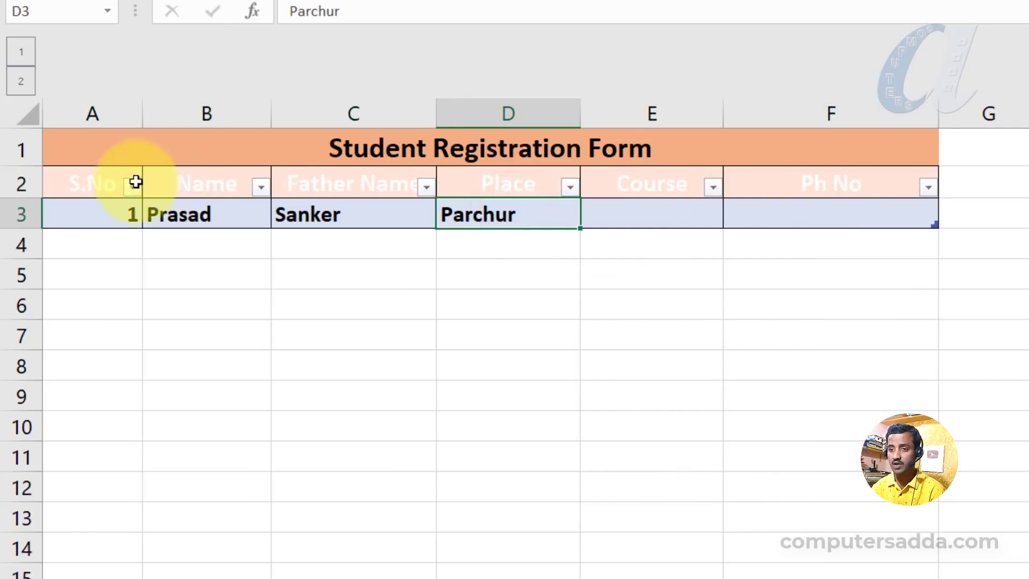
left_click(640, 212)
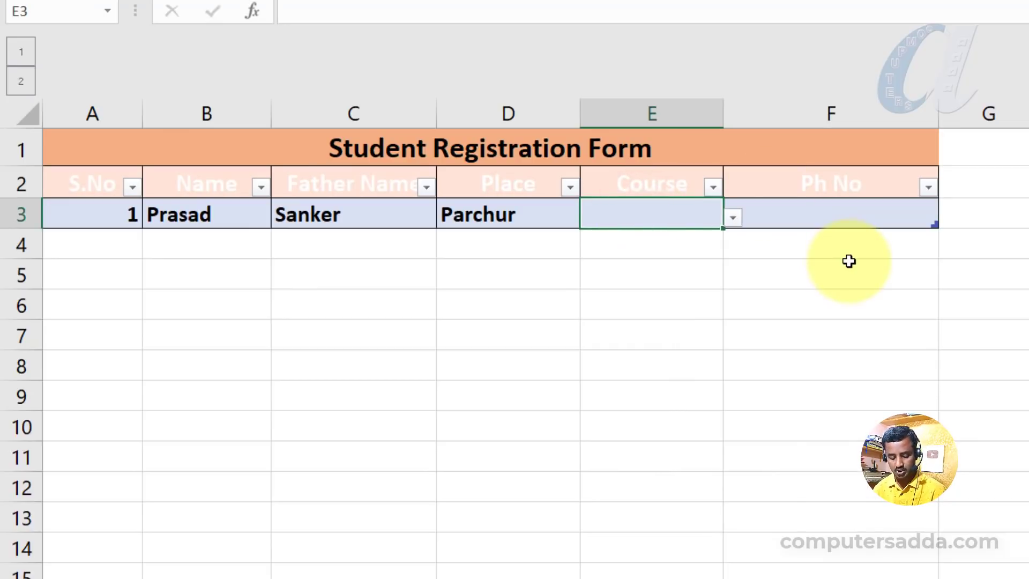
key("alt+Down")
key("Down")
key("Down")
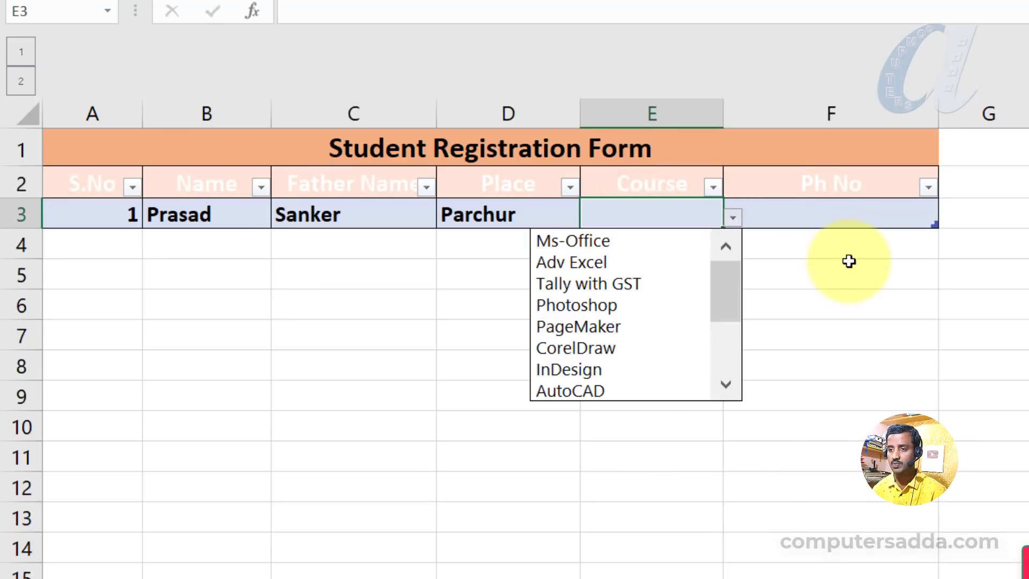
key("Return")
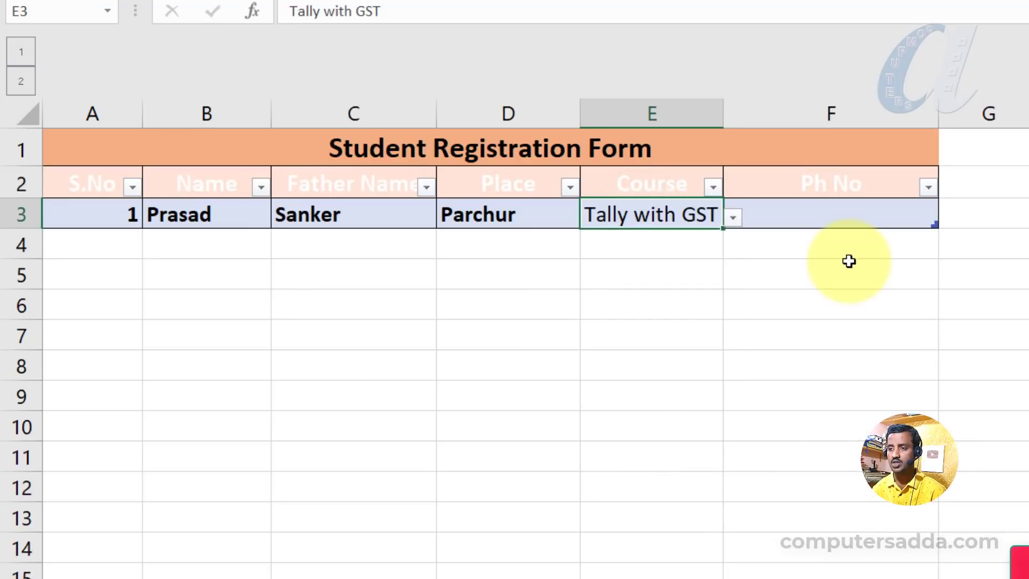
Enter the student's phone number in F3 and move on to a new table row.
key("Tab")
type("88")
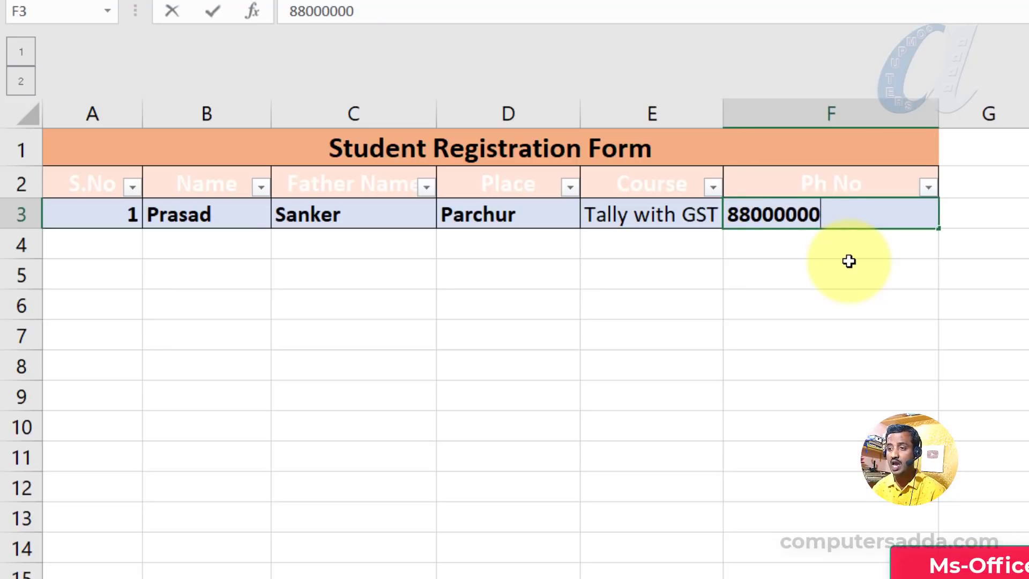
key("Tab")
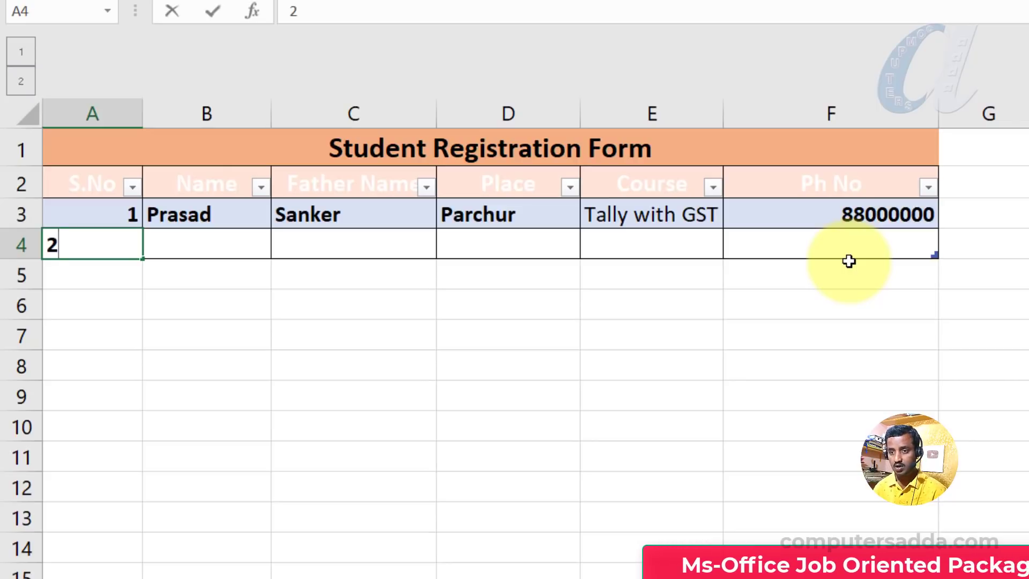
Fill row 4 with the student's name, father's name and the place ongole.
key("Tab")
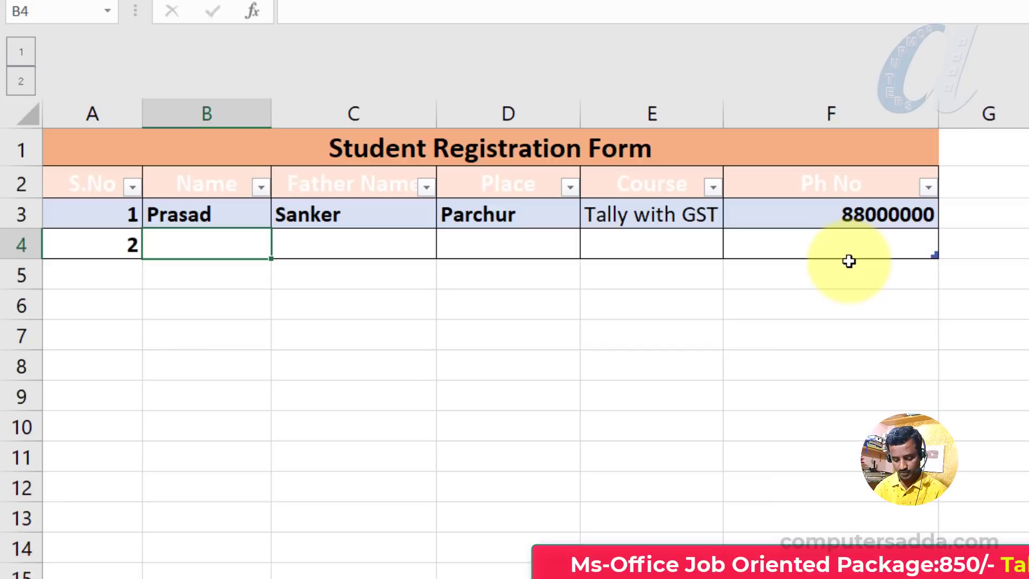
key("Tab")
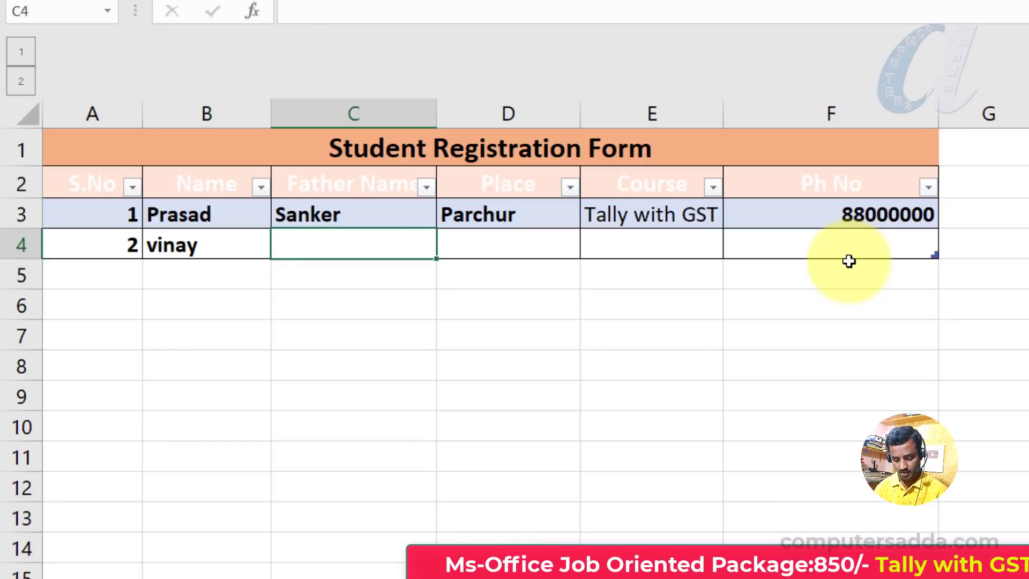
type("srinu")
key("Tab")
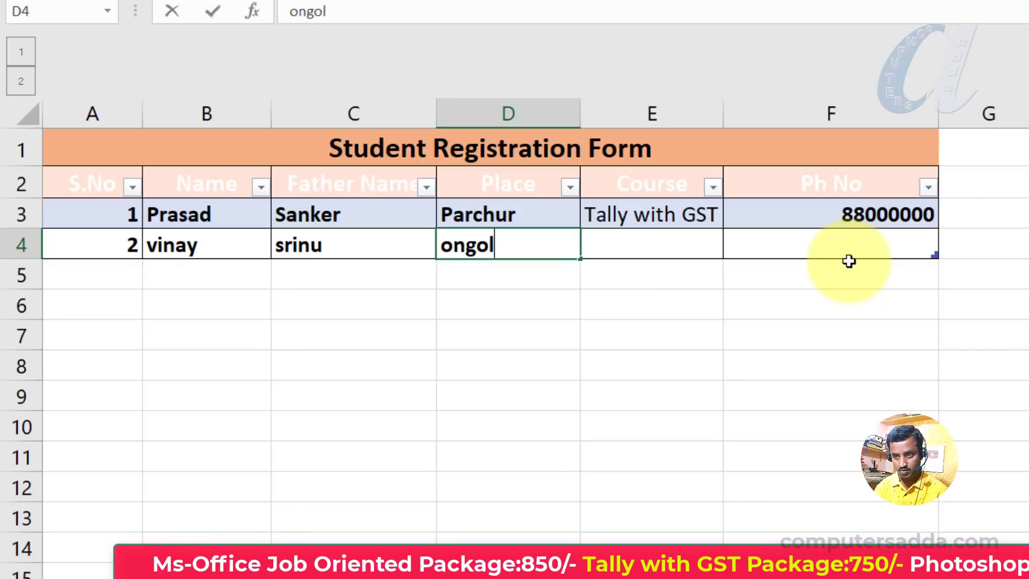
key("Tab")
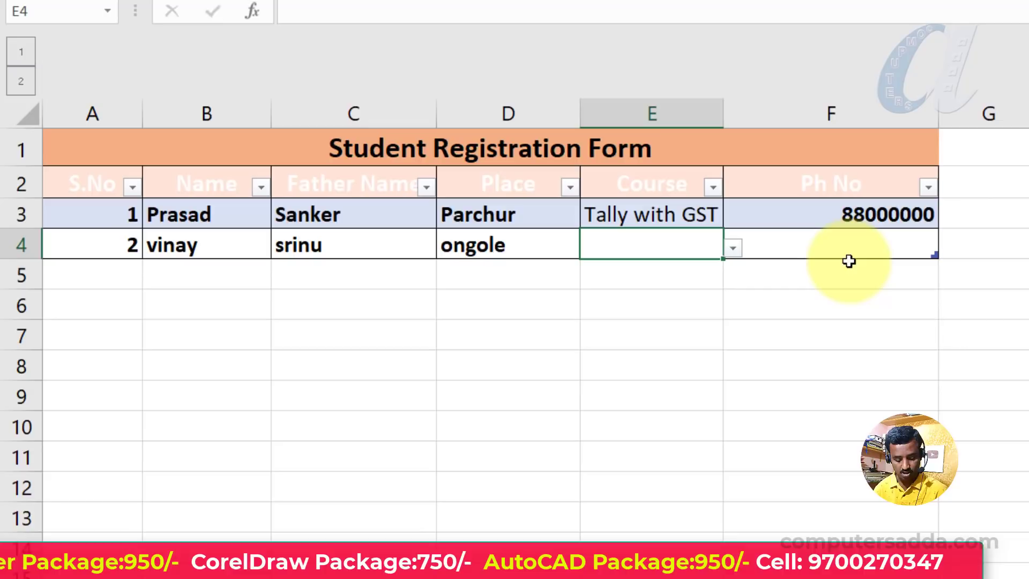
Choose CorelDraw as the course in E4 from its dropdown with the keyboard.
key("alt+Down")
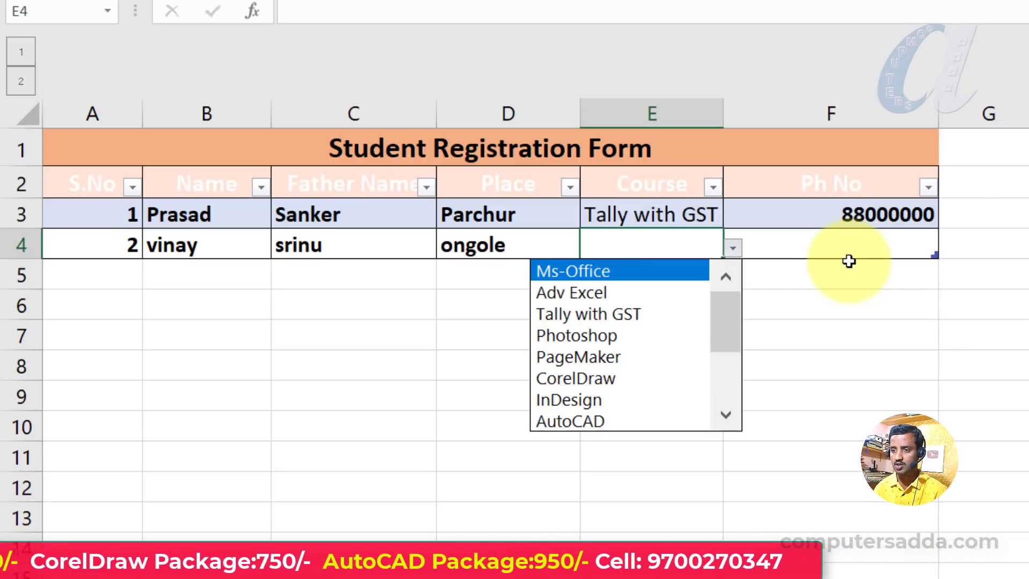
key("Down")
key("Down")
key("Down")
key("Down")
key("Down")
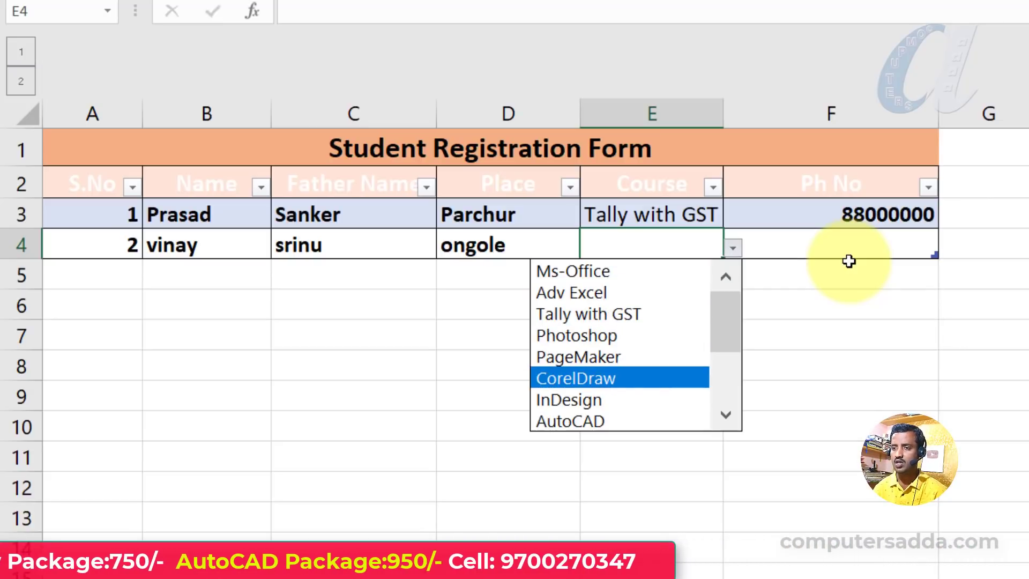
key("Return")
Extend the table with blank rows down to E7 and browse the course dropdown there.
key("Tab")
key("Tab")
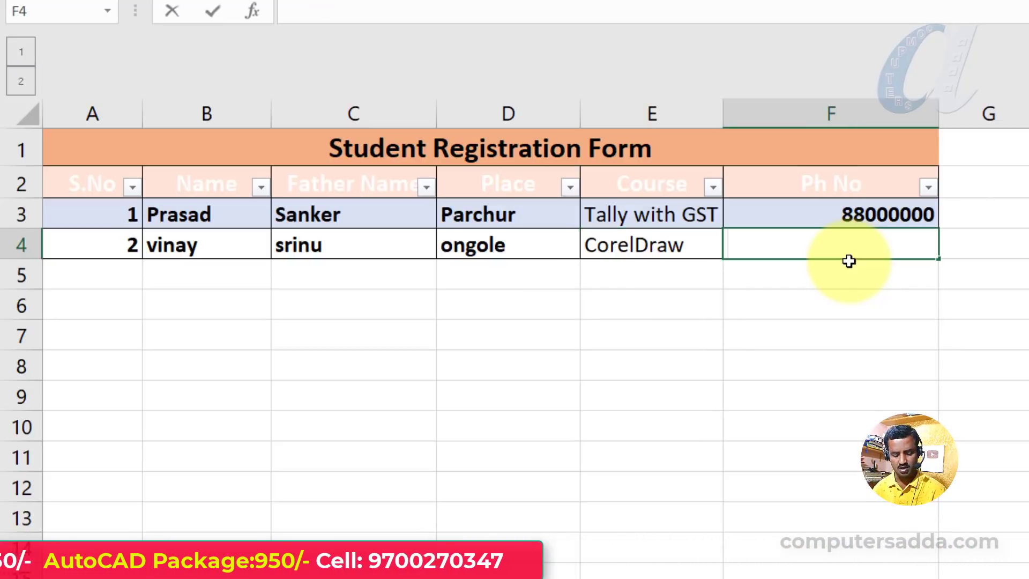
key("Tab")
key("Tab")
key("Tab")
key("Tab")
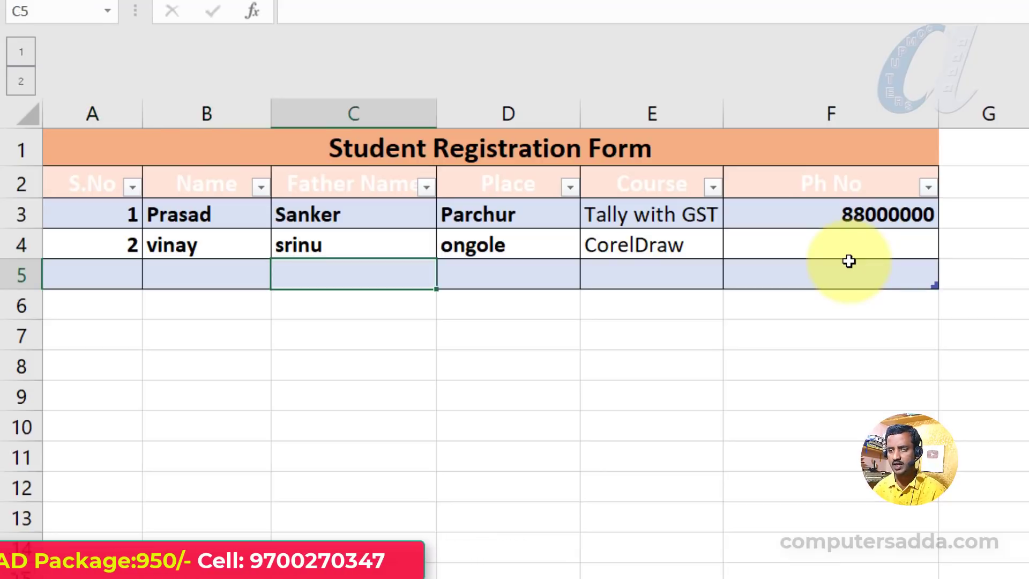
key("Tab")
key("Tab")
key("Tab")
key("Tab")
key("Tab")
key("Tab")
key("Tab")
key("Tab")
key("Tab")
key("Tab")
key("Tab")
key("Tab")
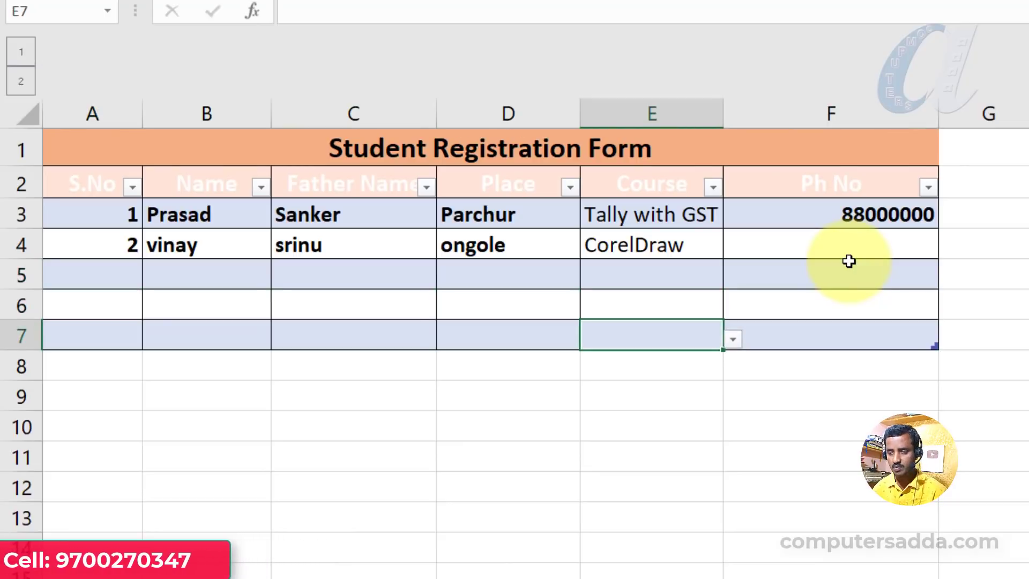
key("alt+Down")
key("Down")
key("Down")
key("Down")
key("Down")
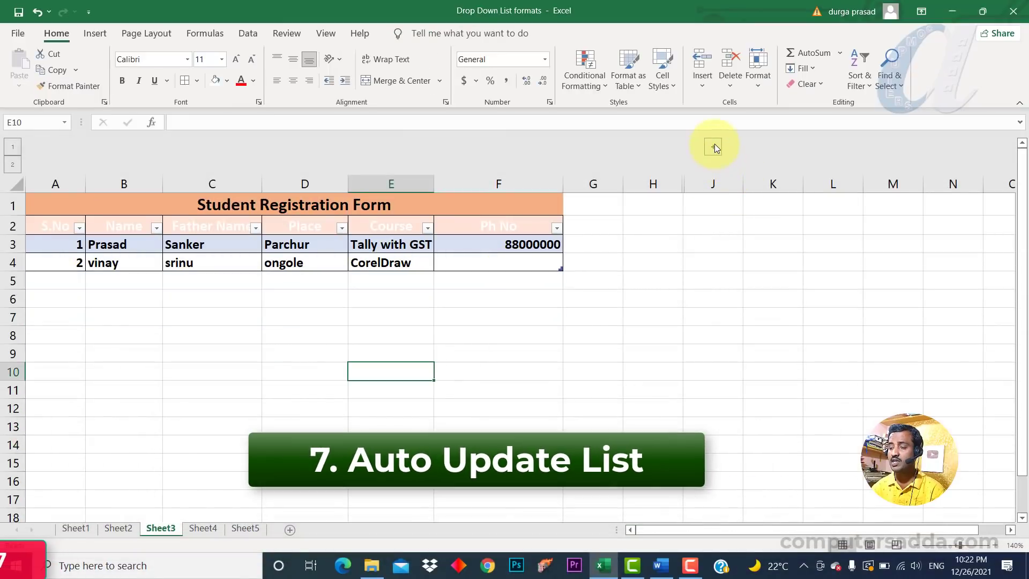
Expand the hidden column group and select the course entries in the Courses list in column I.
left_click(713, 146)
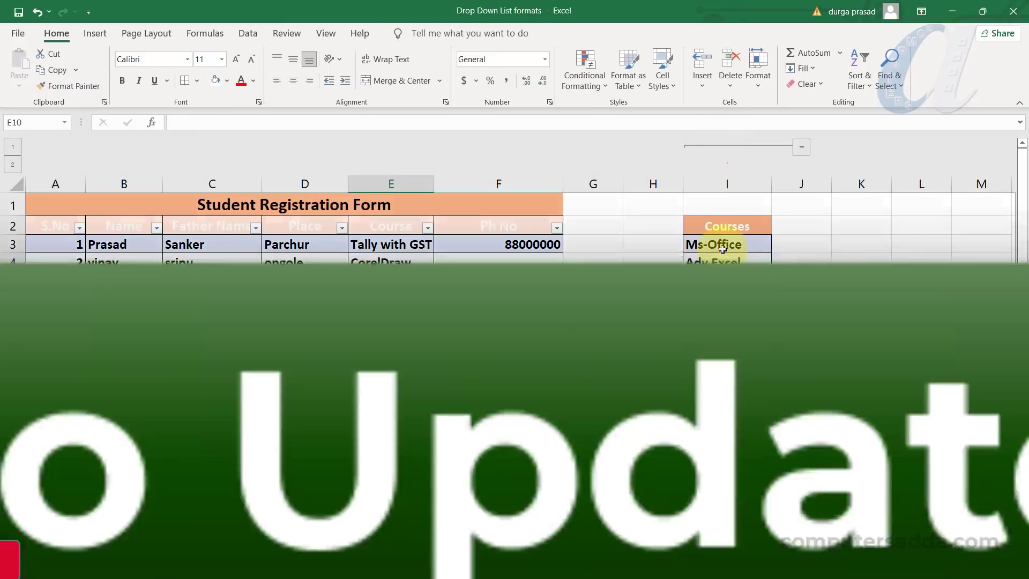
left_click_drag(723, 246, 731, 477)
left_click(391, 244)
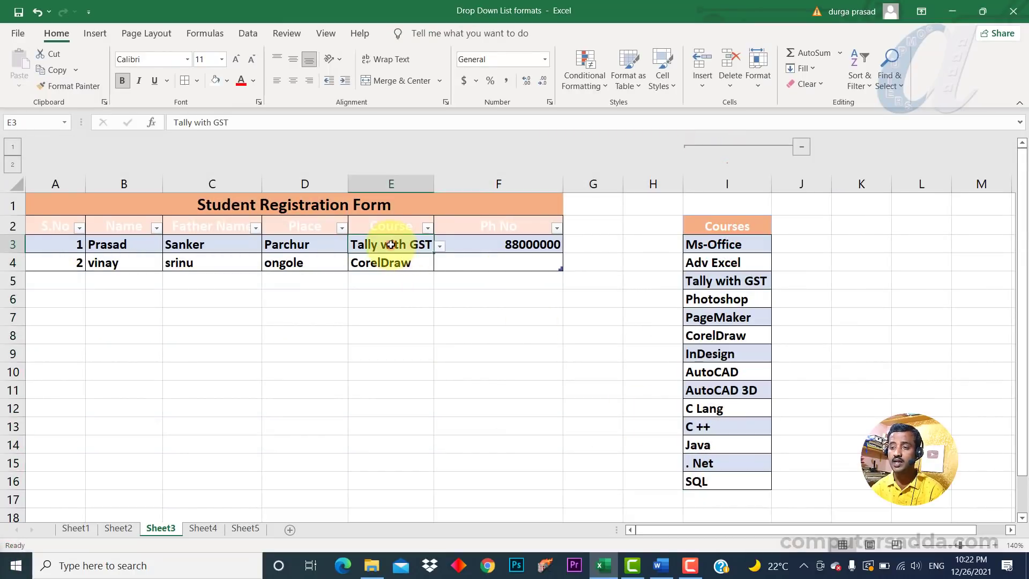
left_click(713, 244)
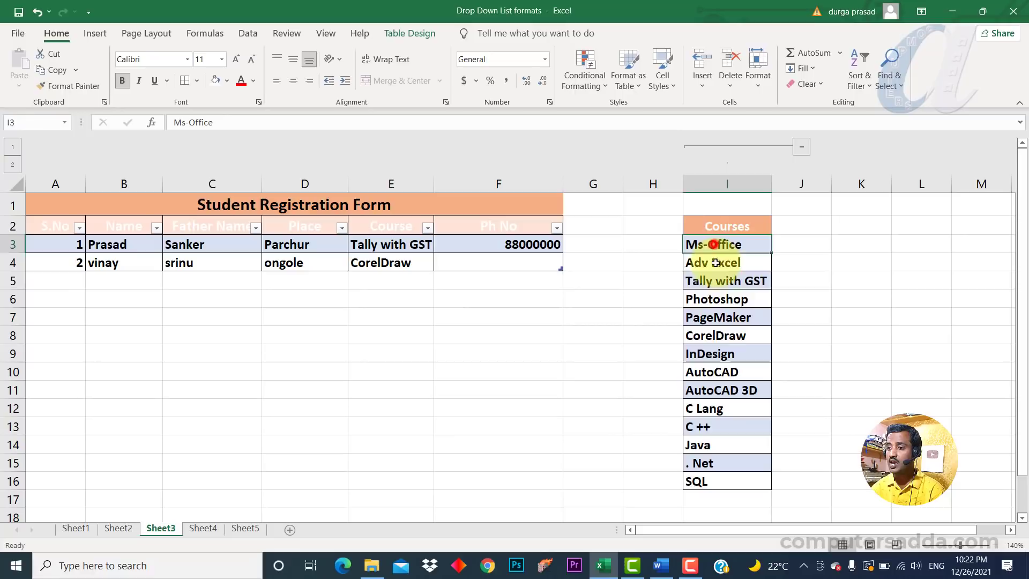
left_click_drag(716, 262, 713, 482)
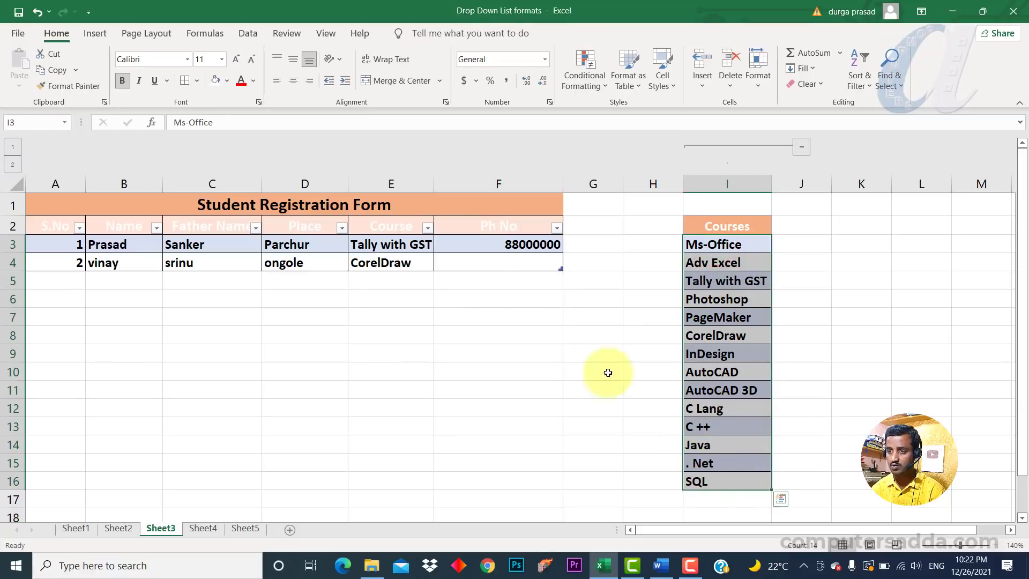
Open E3's course dropdown and scroll to the end of its list.
left_click(428, 245)
left_click(439, 247)
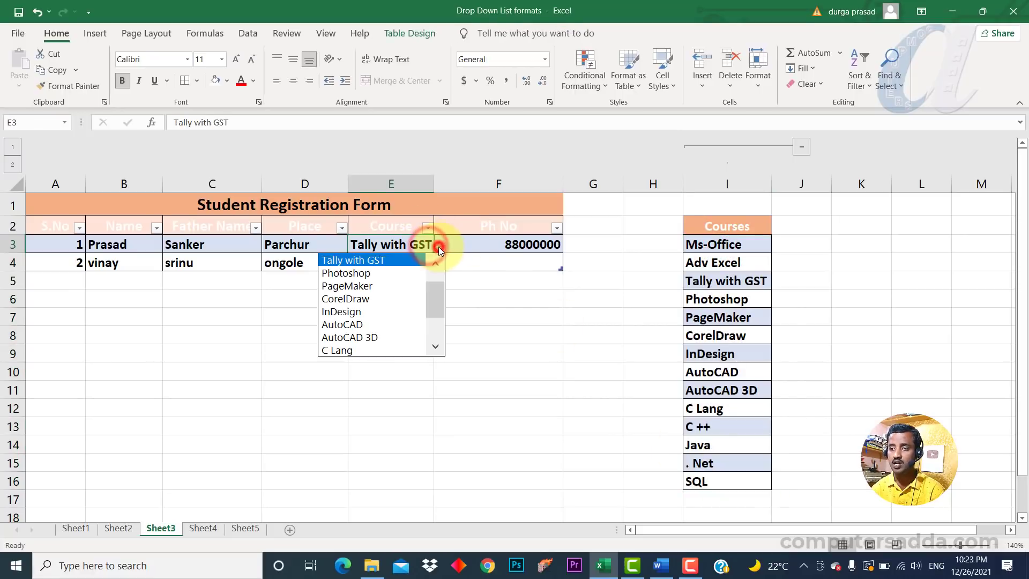
left_click_drag(439, 302, 437, 337)
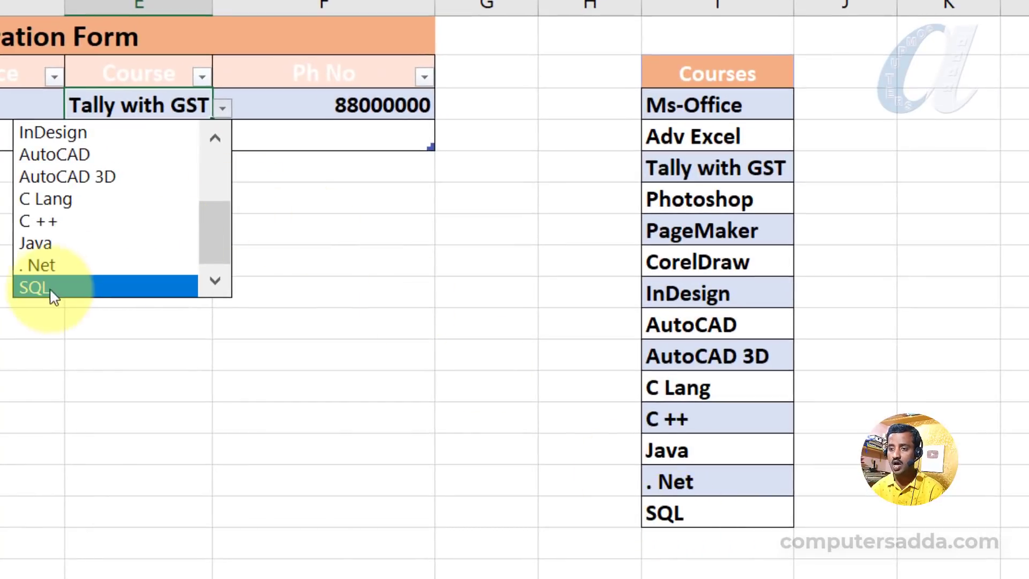
left_click(367, 430)
left_click(315, 132)
Fill row 5 with the student's name, father's name and the place guntur.
key("Tab")
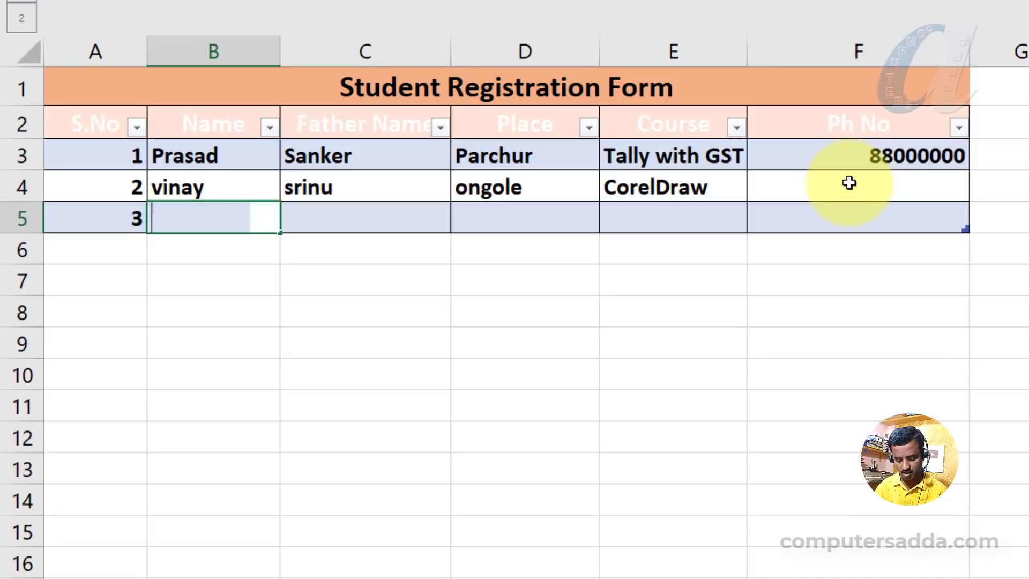
type("Vijay")
key("Tab")
type("R")
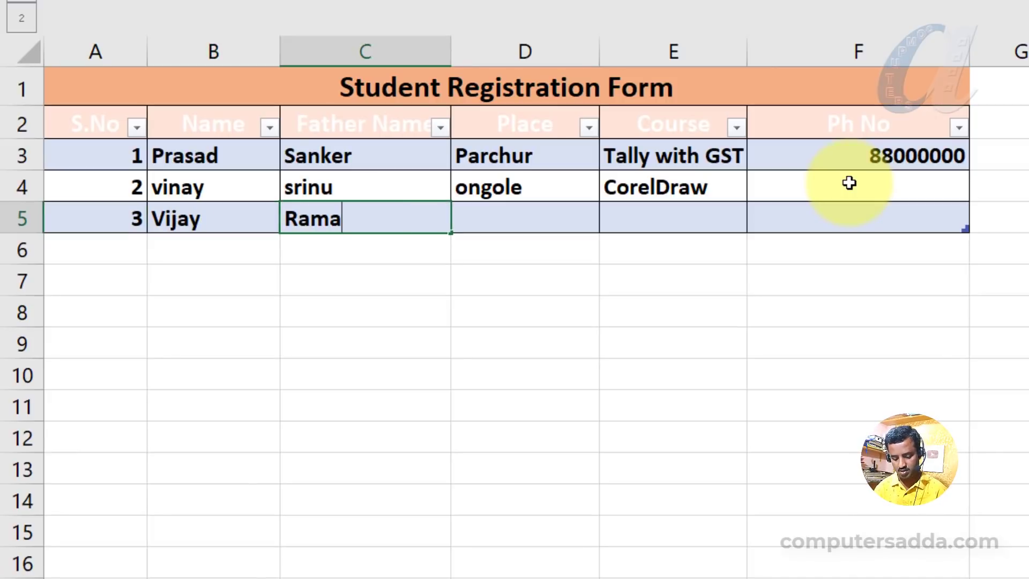
key("Tab")
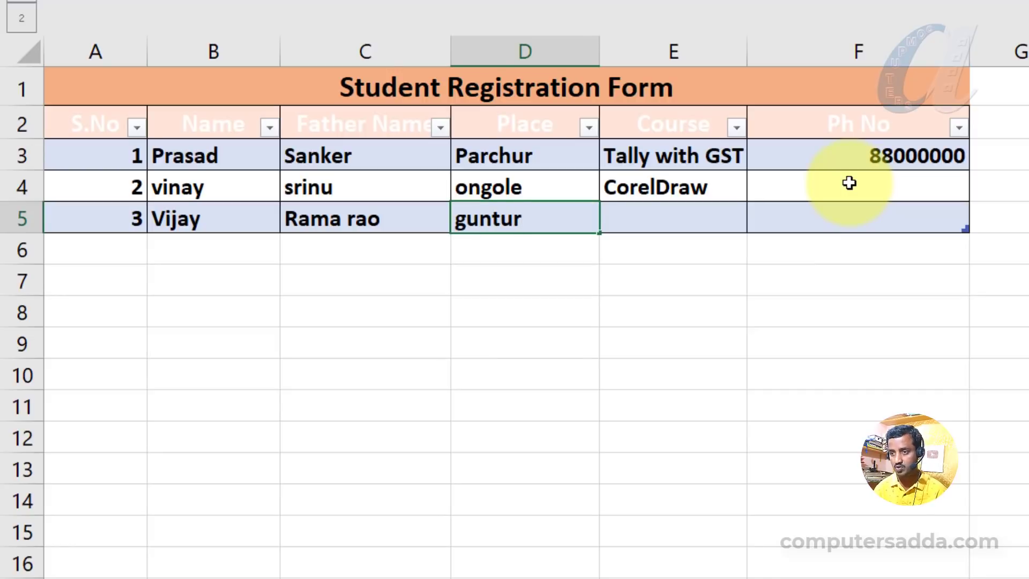
Try to enter html as the course in E5 and cancel the rejected entry.
key("Tab")
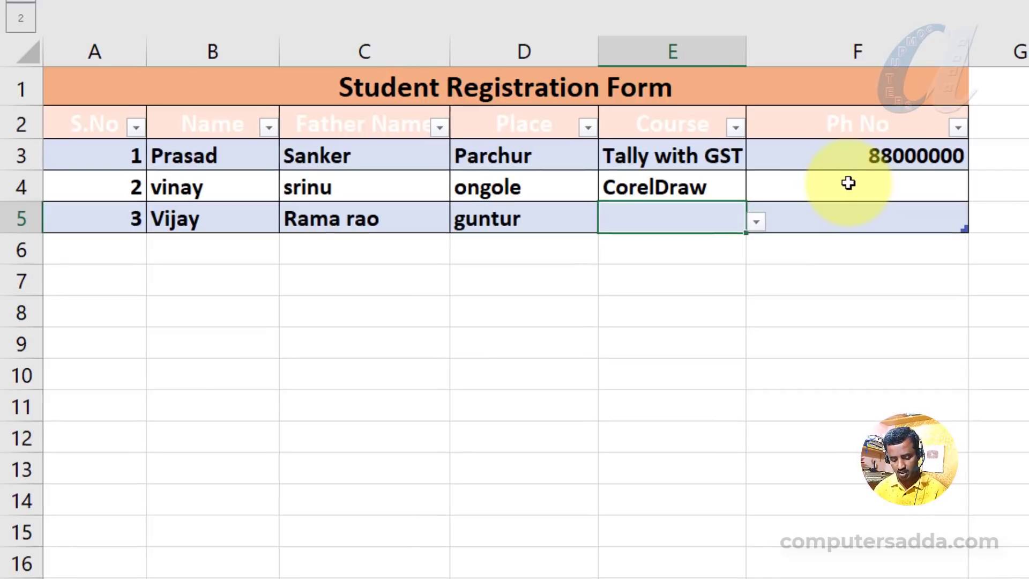
type("html")
key("Tab")
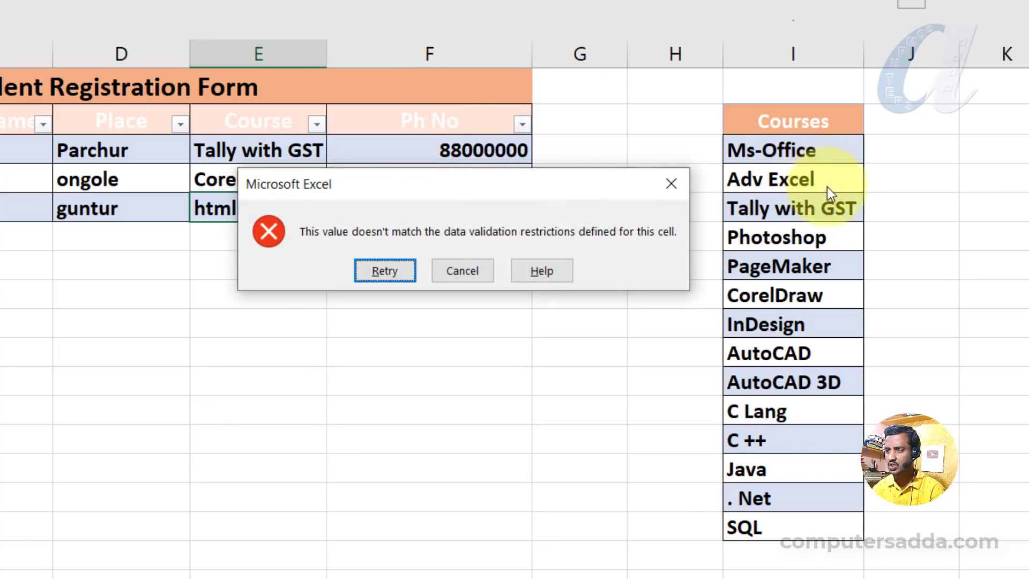
left_click(452, 269)
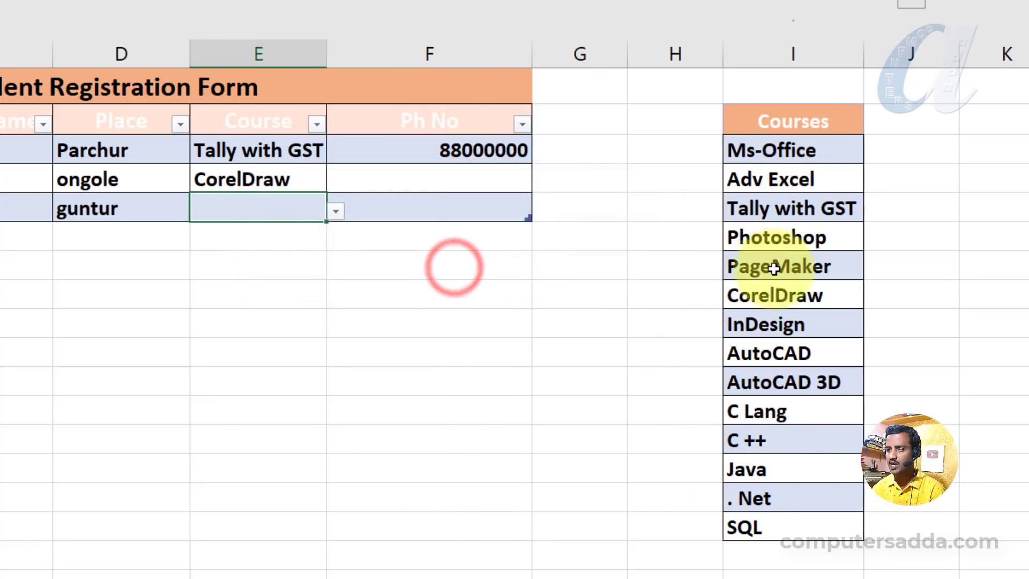
Add Html as a new course at the end of the Courses list in I17.
left_click_drag(784, 151, 769, 532)
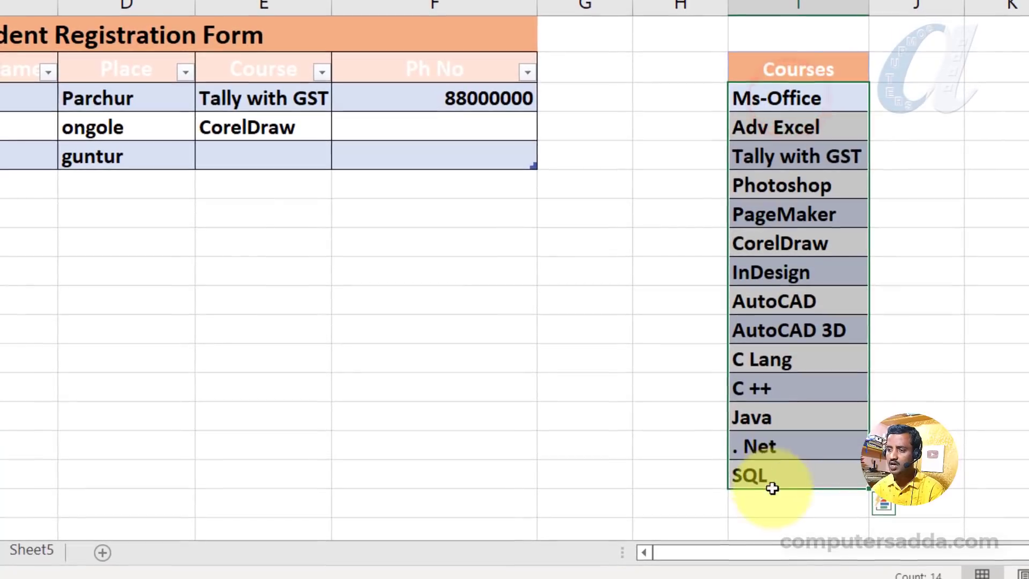
left_click(752, 556)
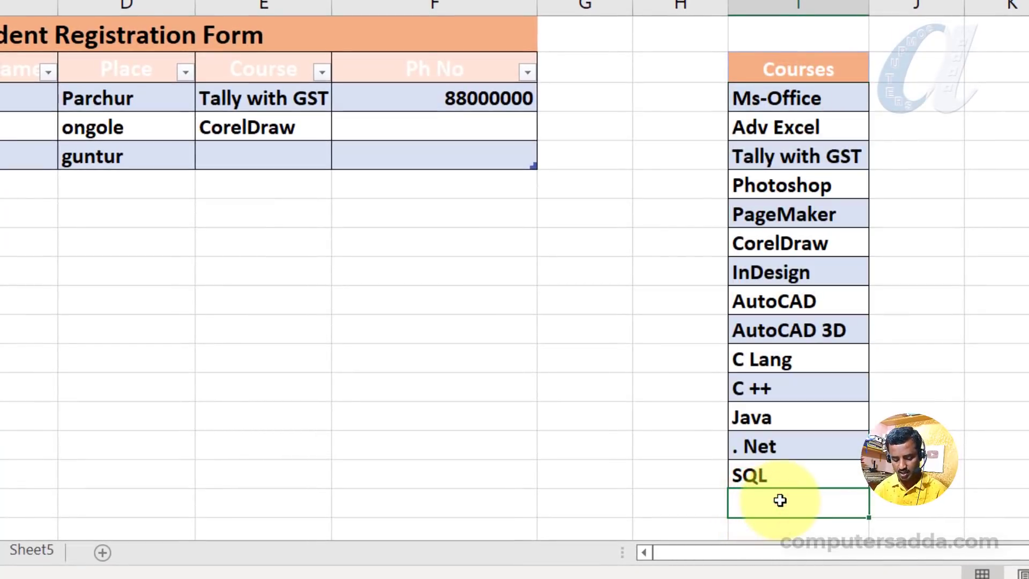
key("Return")
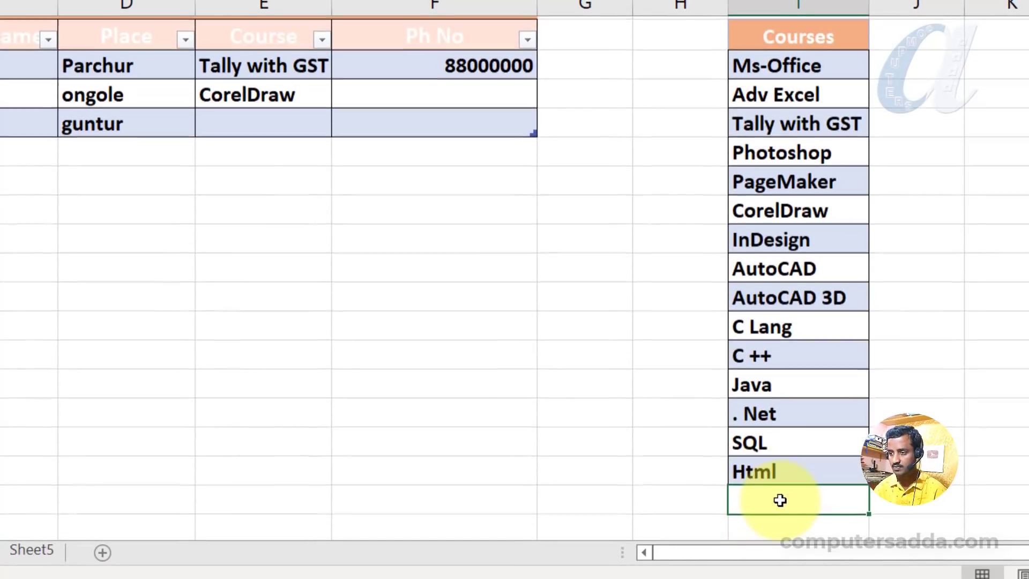
scroll(291, 222, "up", 1)
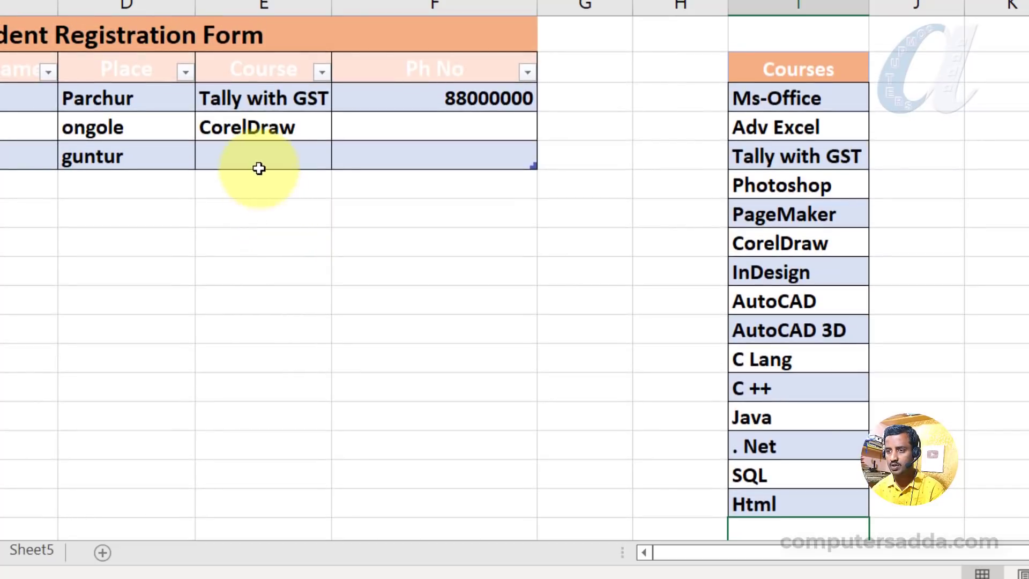
Open E5's course dropdown and scroll to the end of its list.
left_click(257, 163)
left_click(342, 159)
left_click_drag(335, 230, 322, 330)
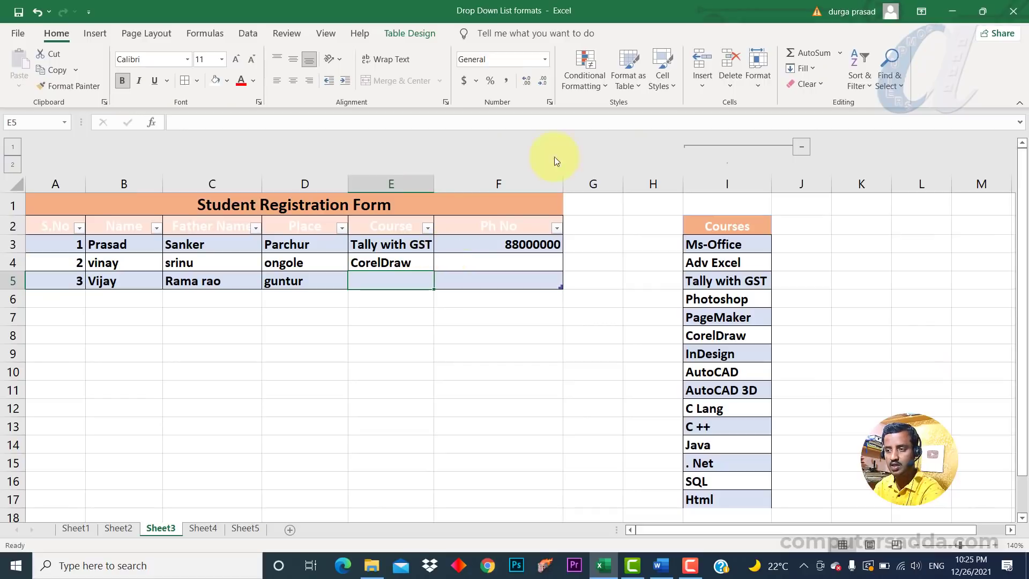
Undo the Html entry added at the end of the Courses list.
left_click(714, 502)
key("ctrl+z")
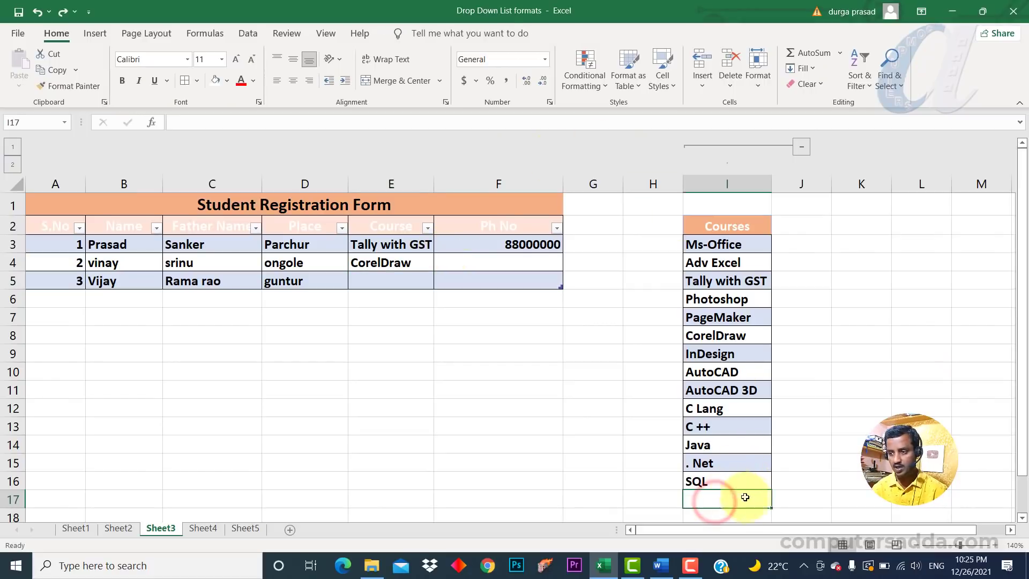
Select the course list and open E3's course dropdown to review its items.
left_click(814, 480)
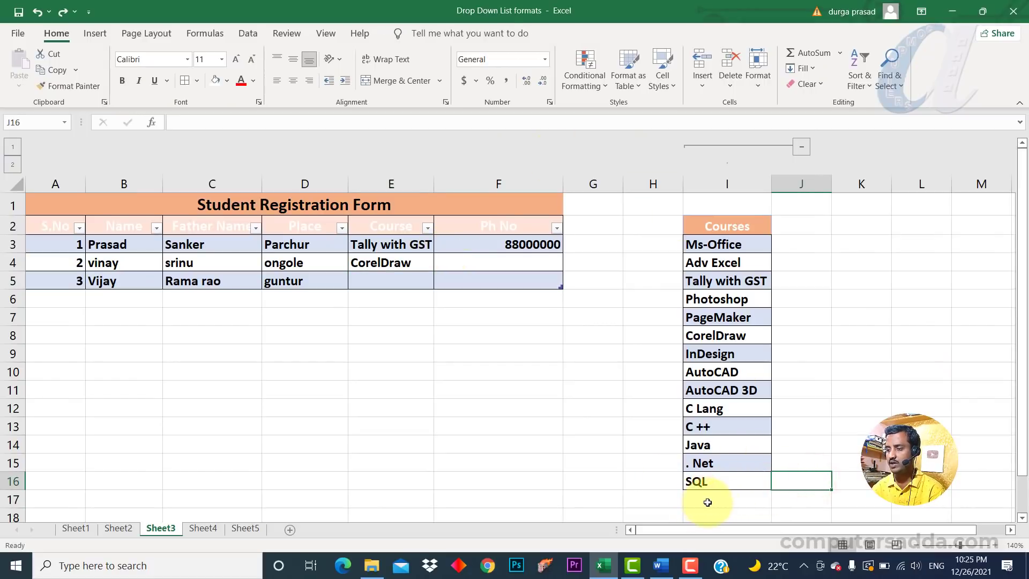
left_click_drag(721, 249, 702, 479)
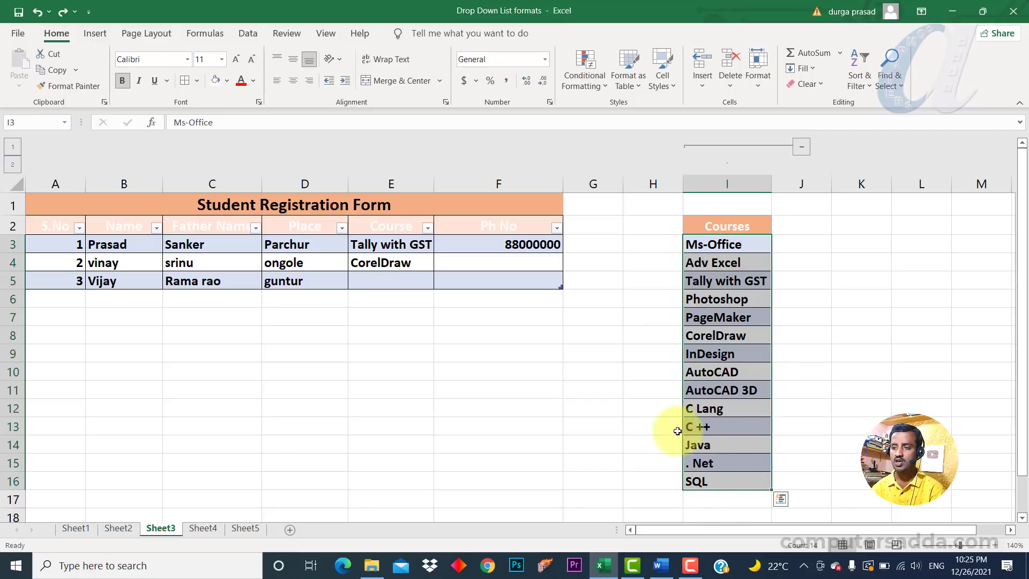
left_click(429, 252)
left_click(440, 246)
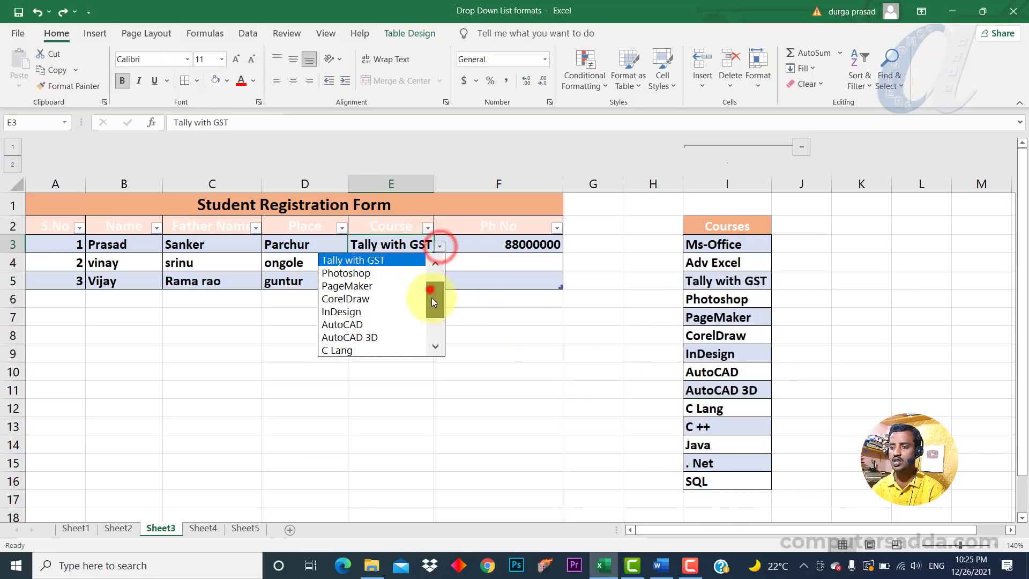
left_click_drag(432, 300, 436, 356)
left_click(521, 374)
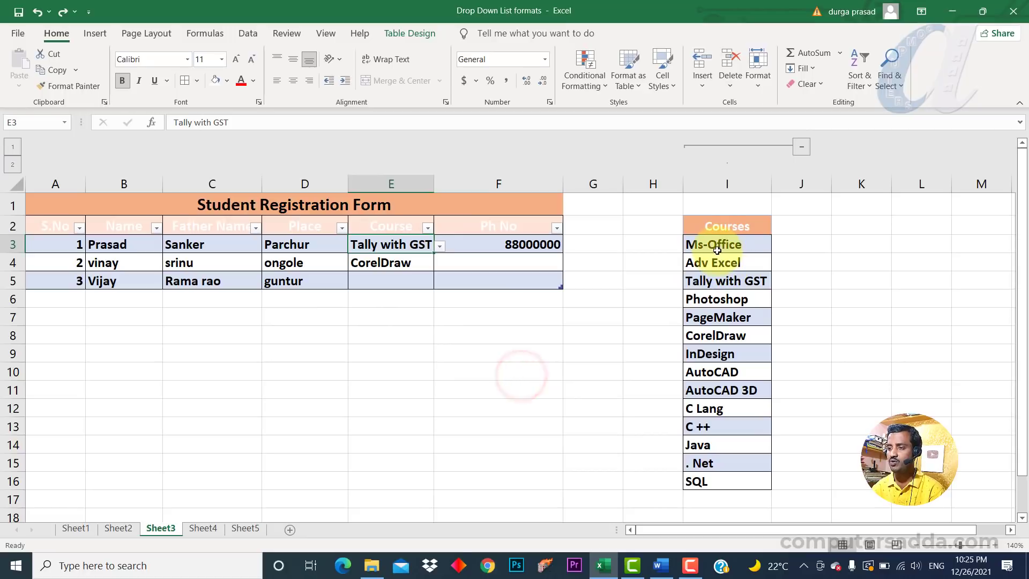
Convert the Courses list I2:I16 into a table with headers.
left_click_drag(717, 246, 718, 281)
left_click_drag(721, 226, 712, 492)
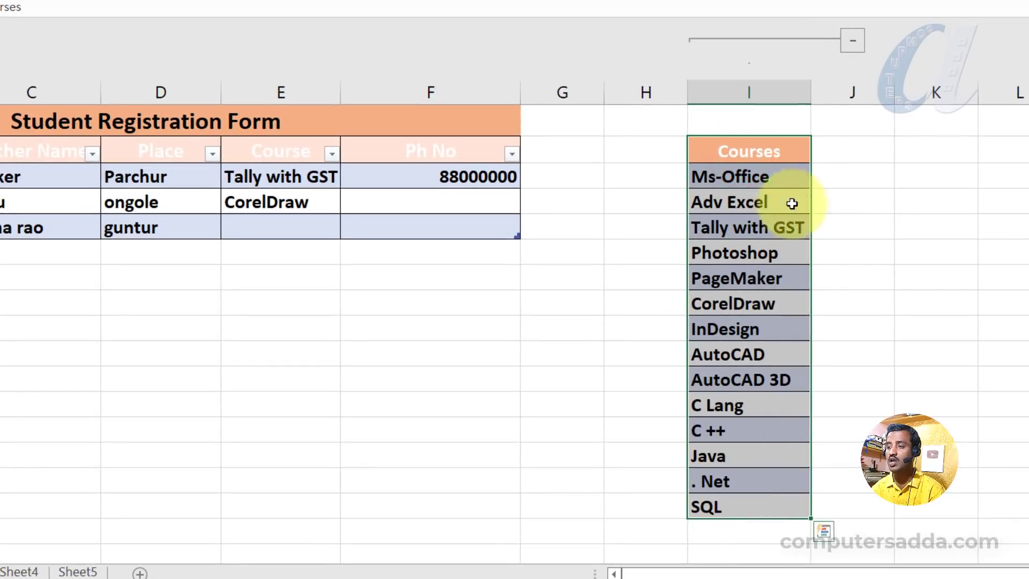
key("ctrl+t")
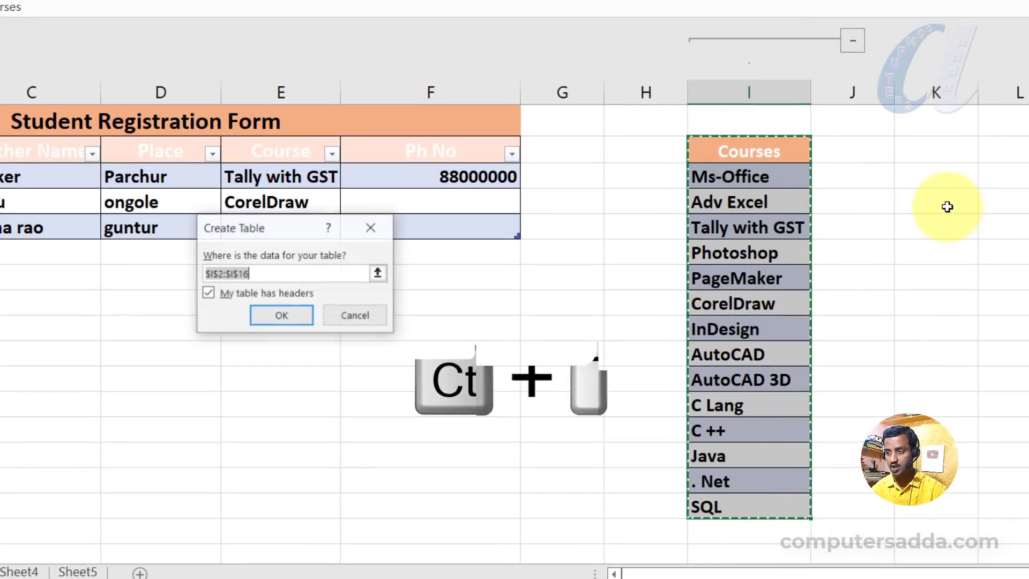
left_click(271, 316)
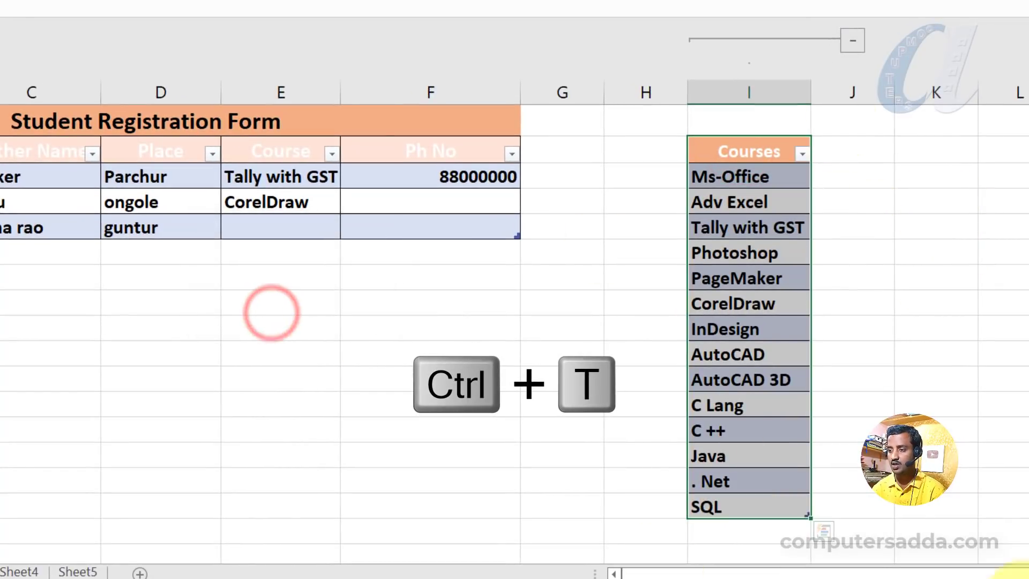
Add Html as a new course below SQL in the Courses table.
left_click(778, 508)
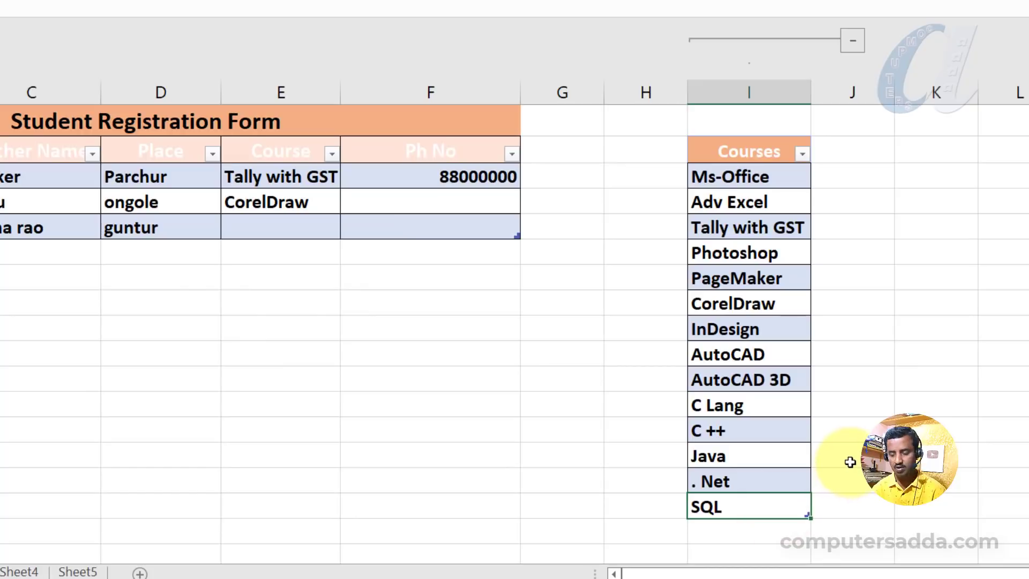
key("Return")
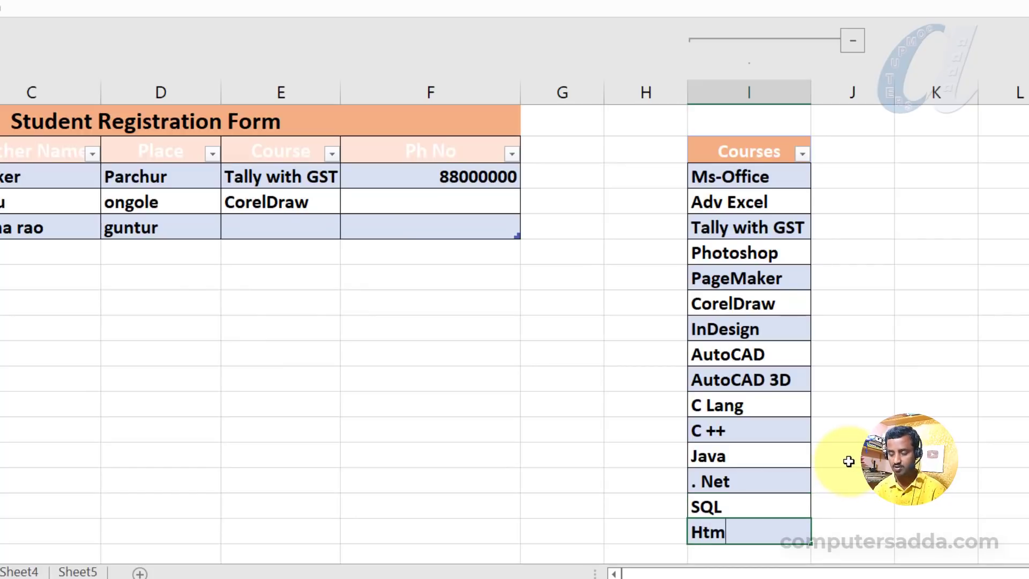
key("Return")
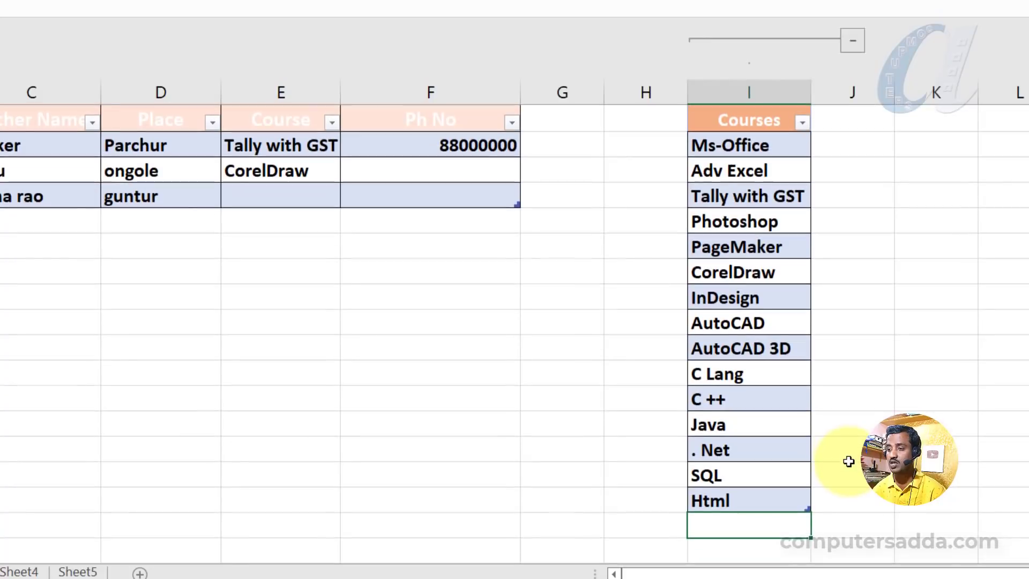
Open E4's course dropdown, scroll to its end, and check the Courses table range.
left_click(291, 171)
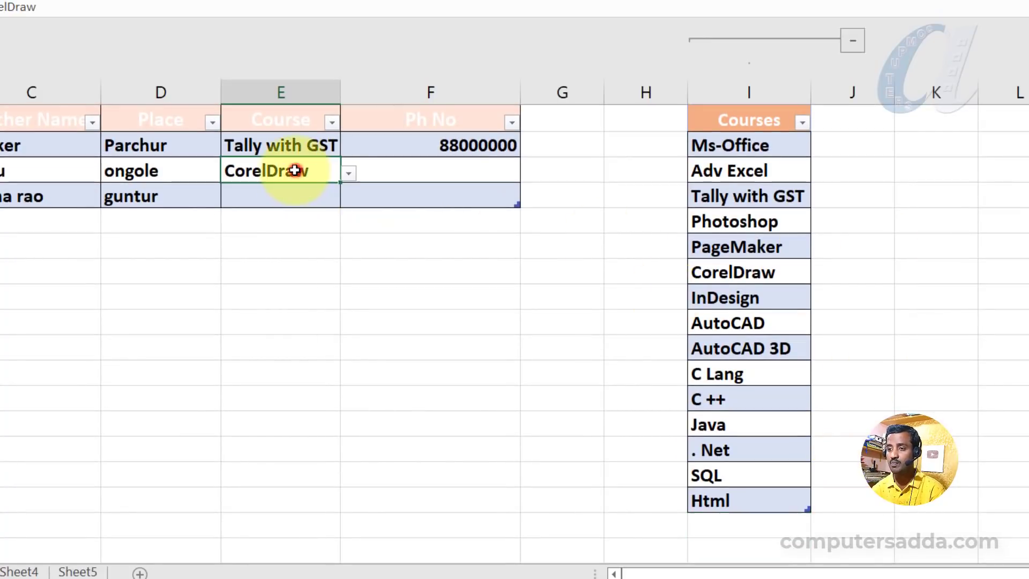
left_click(351, 173)
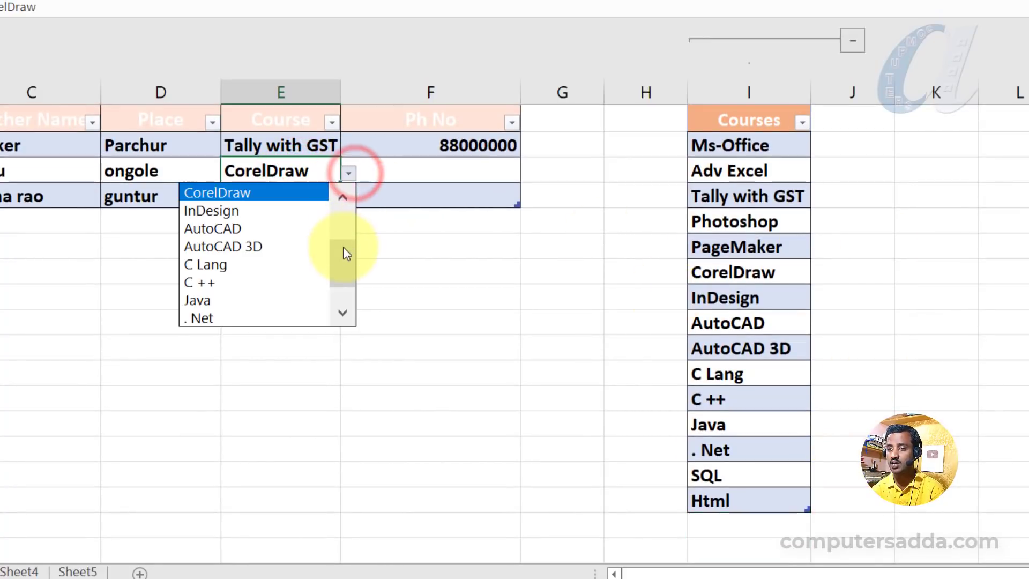
left_click_drag(344, 248, 344, 304)
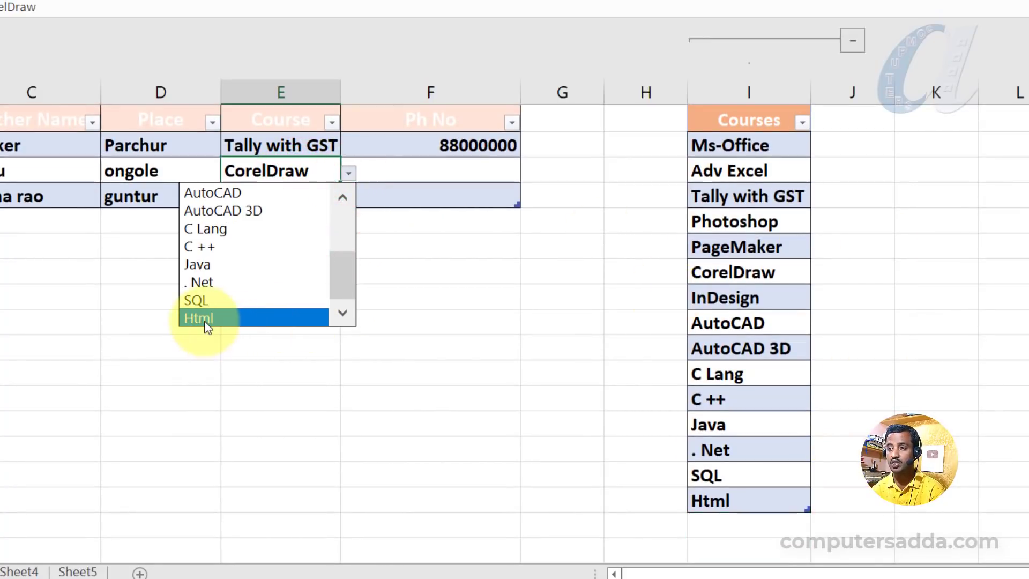
left_click(593, 295)
left_click_drag(730, 146, 742, 493)
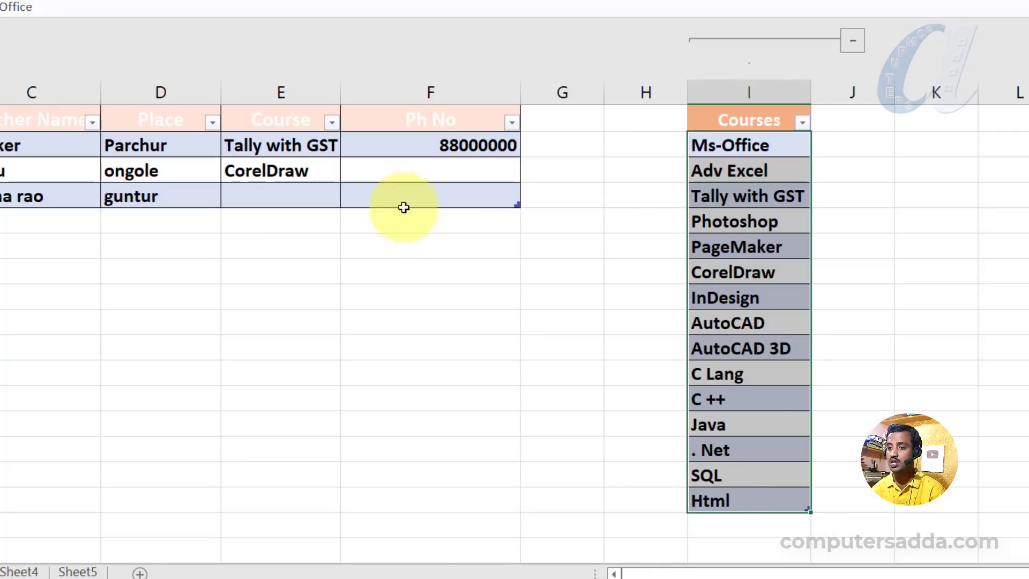
left_click(300, 170)
left_click(350, 172)
Add Css and Java Script as new courses at the end of the Courses table.
left_click(710, 497)
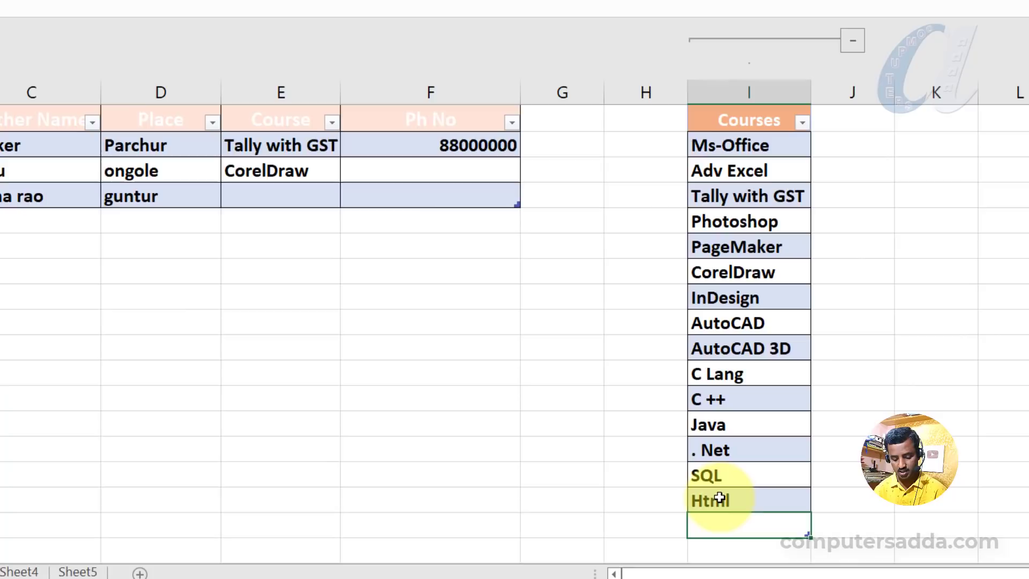
type("Css")
key("Return")
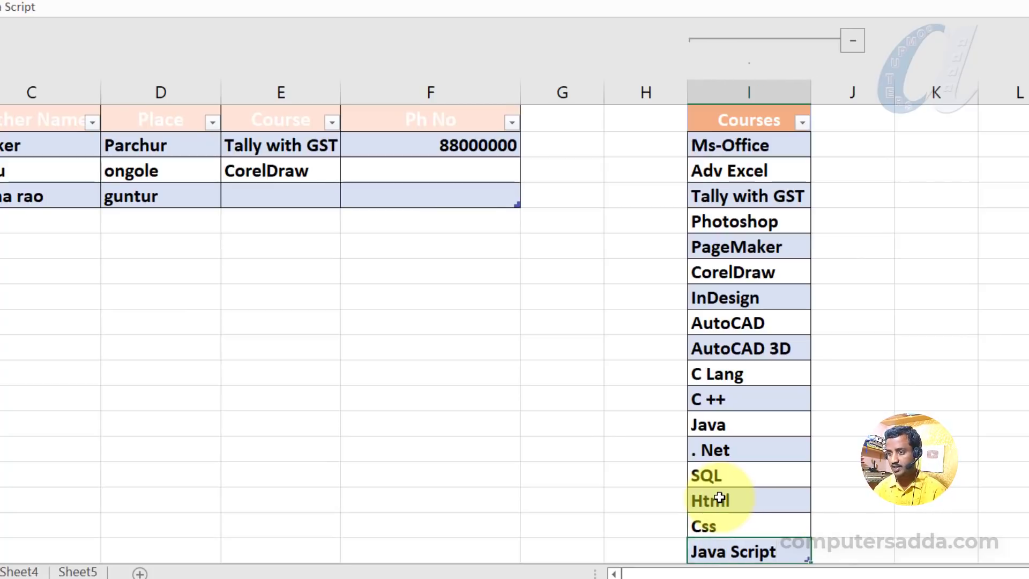
type("Java Script")
key("Return")
Open E5's course dropdown and scroll to the end of its list.
scroll(271, 172, "up", 1)
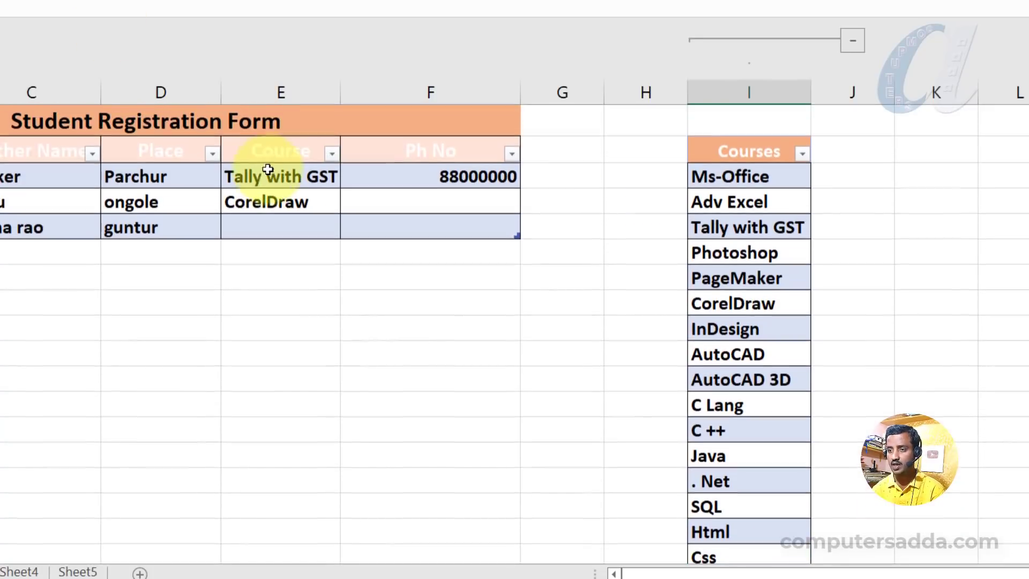
left_click(284, 226)
left_click(349, 228)
left_click_drag(339, 266, 340, 368)
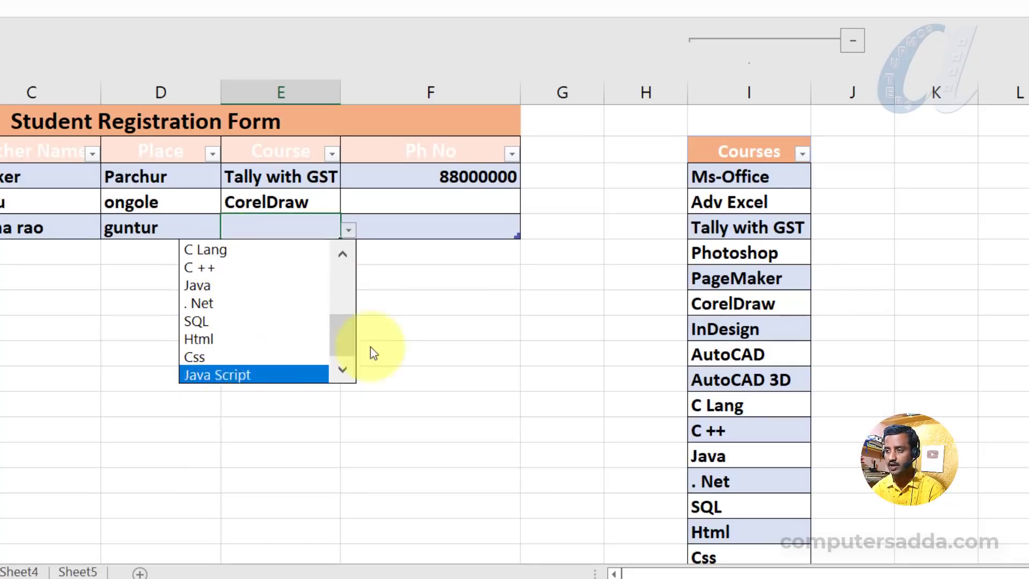
left_click(741, 170)
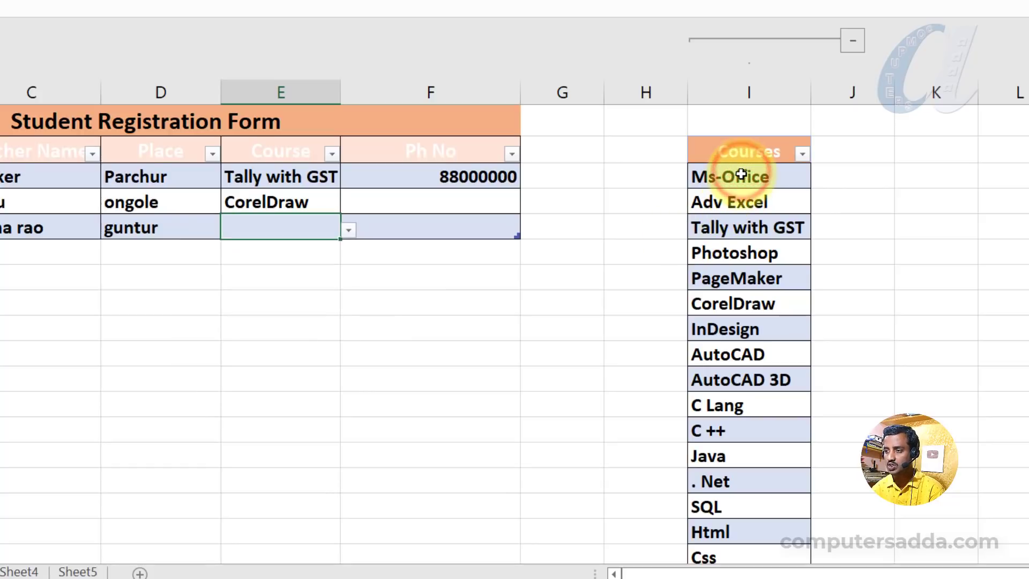
left_click_drag(741, 175, 716, 520)
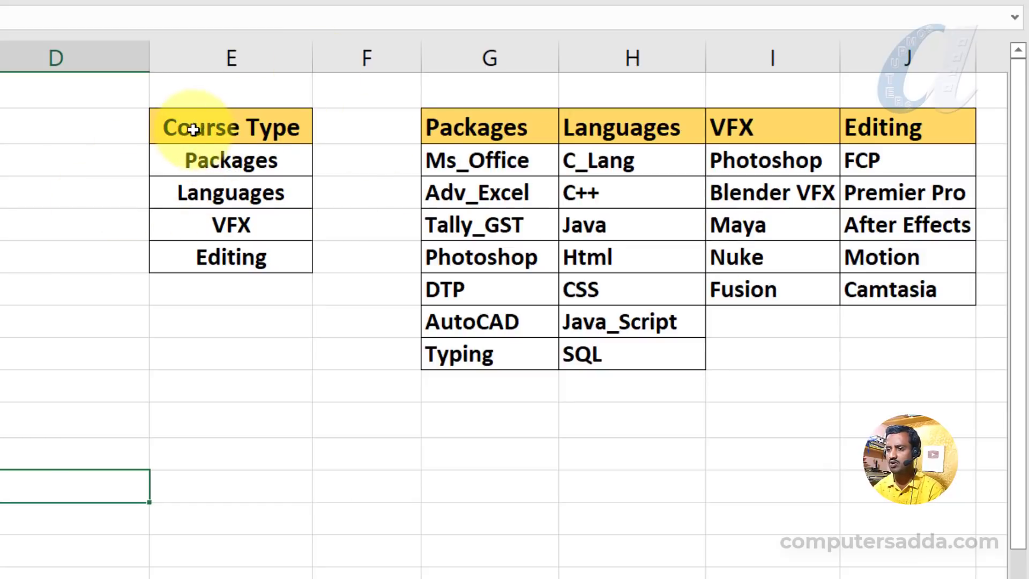
Examine the Course Type list and the Packages, Languages, VFX and Editing course lists on Sheet4.
left_click(202, 159)
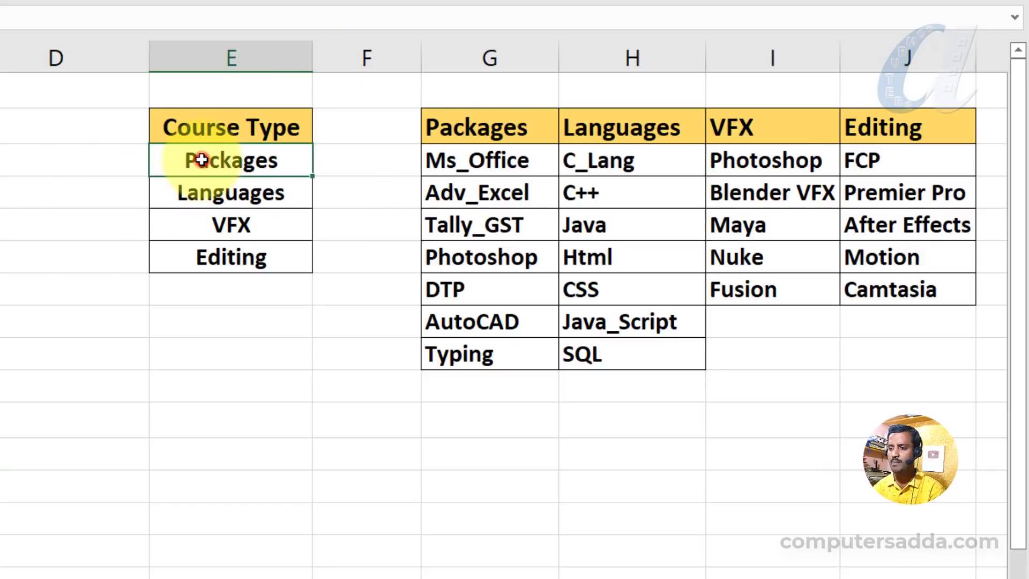
left_click(209, 191)
left_click(226, 260)
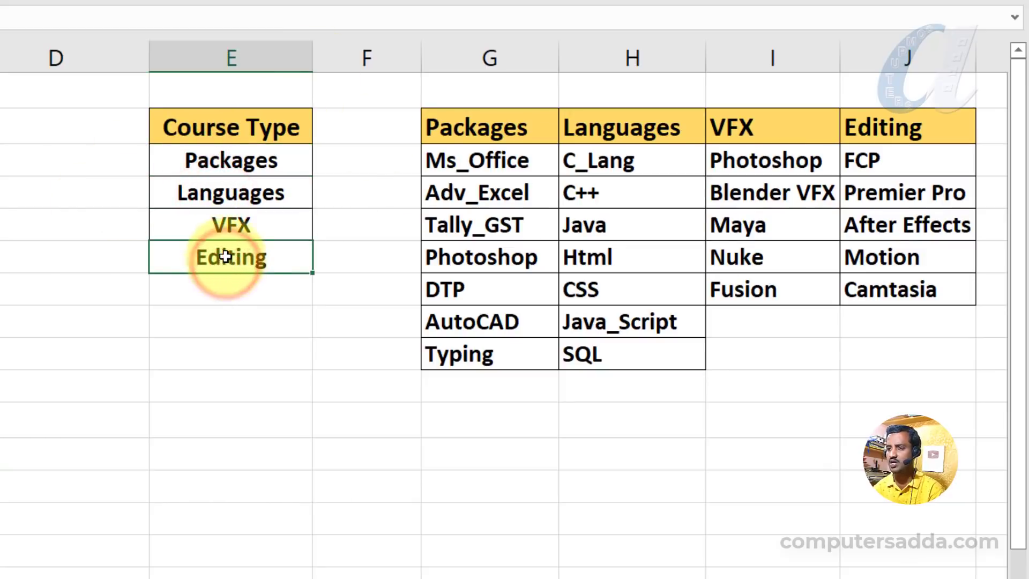
left_click_drag(460, 162, 476, 351)
left_click(488, 120)
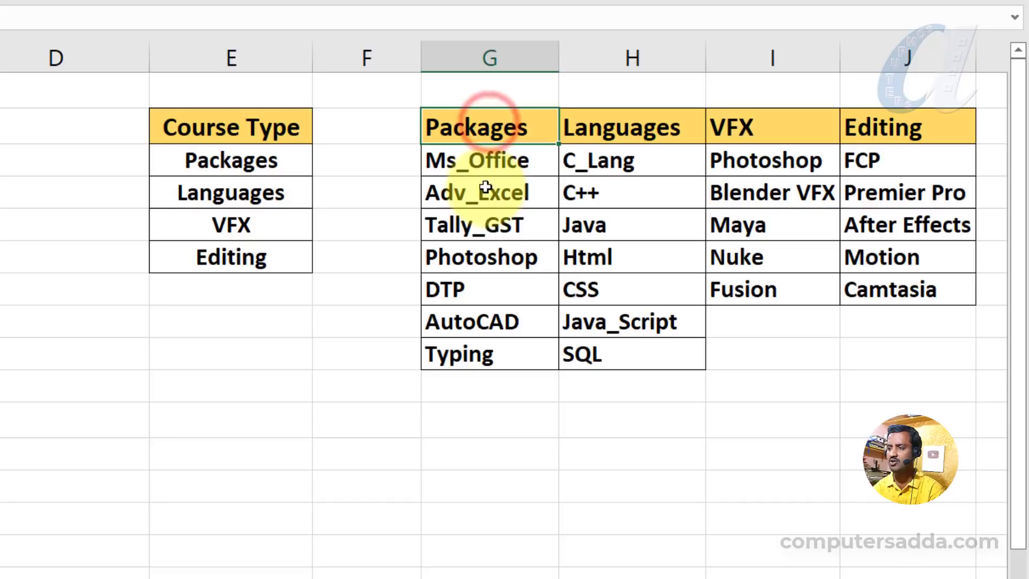
left_click(623, 138)
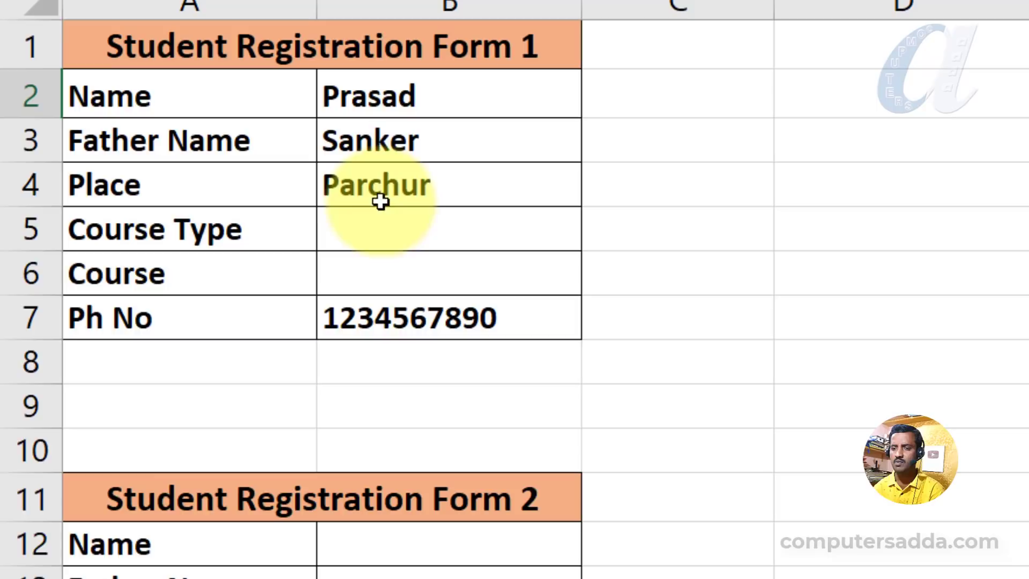
Pick Packages as the Course Type in Student Registration Form 1.
left_click(390, 235)
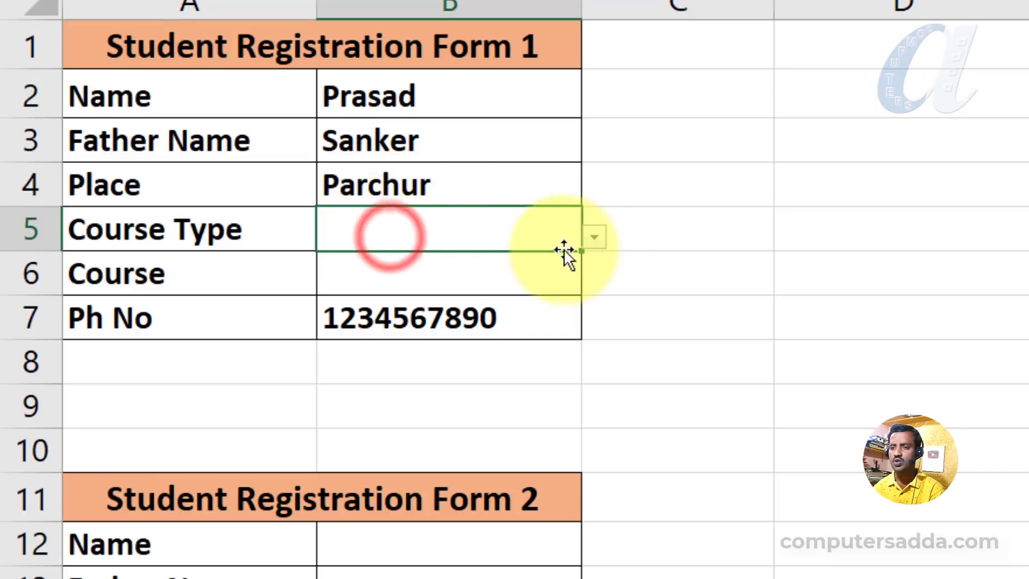
left_click(596, 236)
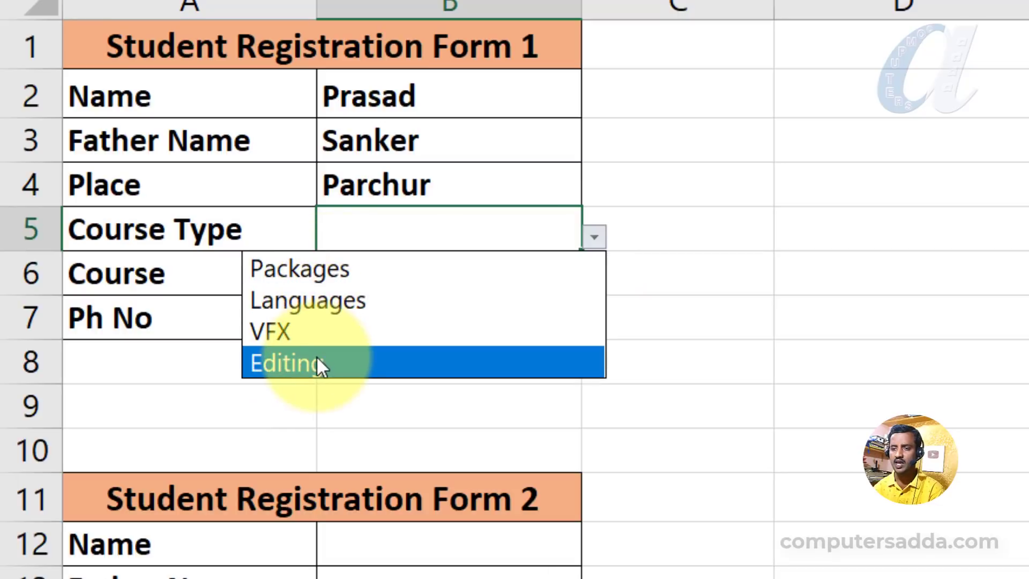
left_click(333, 266)
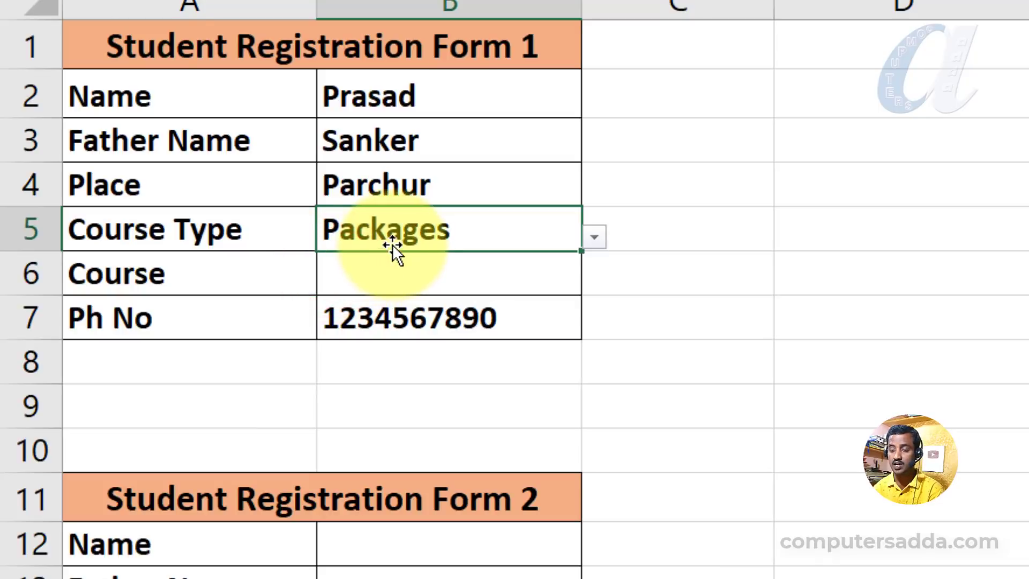
Open the Course cell's dropdown in Form 1 to view its list.
left_click(437, 284)
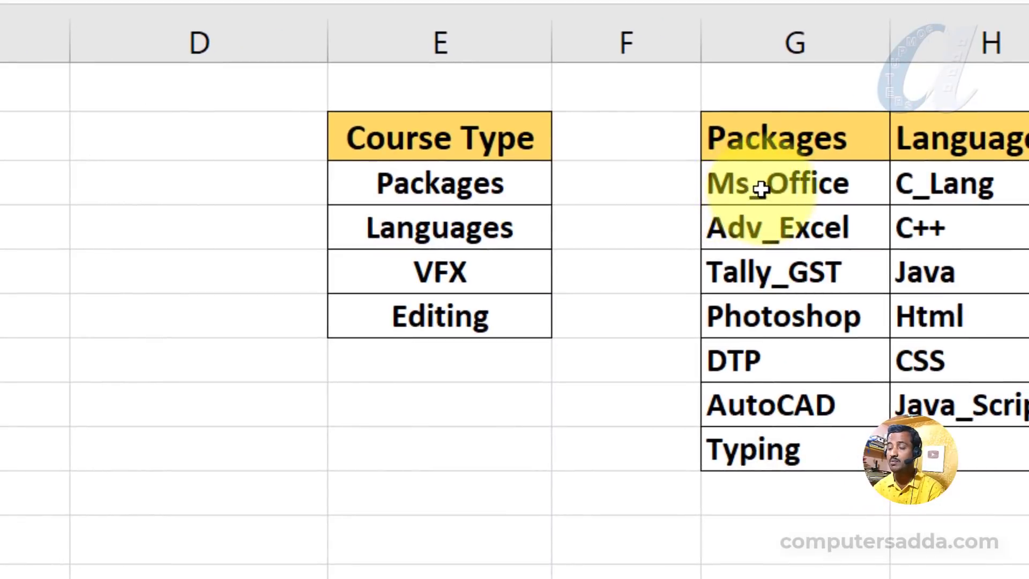
left_click(598, 328)
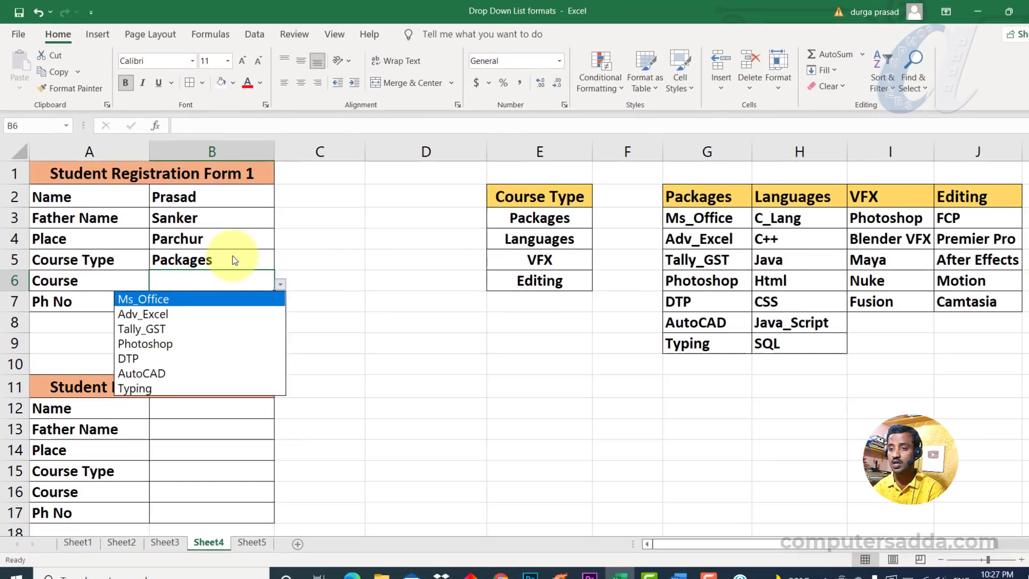
left_click(485, 275)
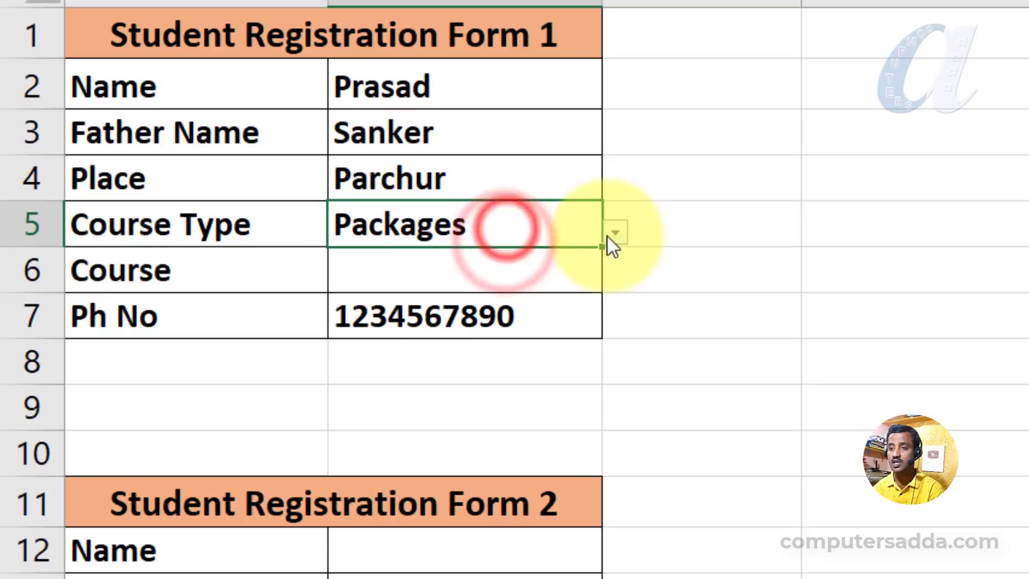
Change Form 1's Course Type to Editing.
left_click(512, 240)
left_click(474, 244)
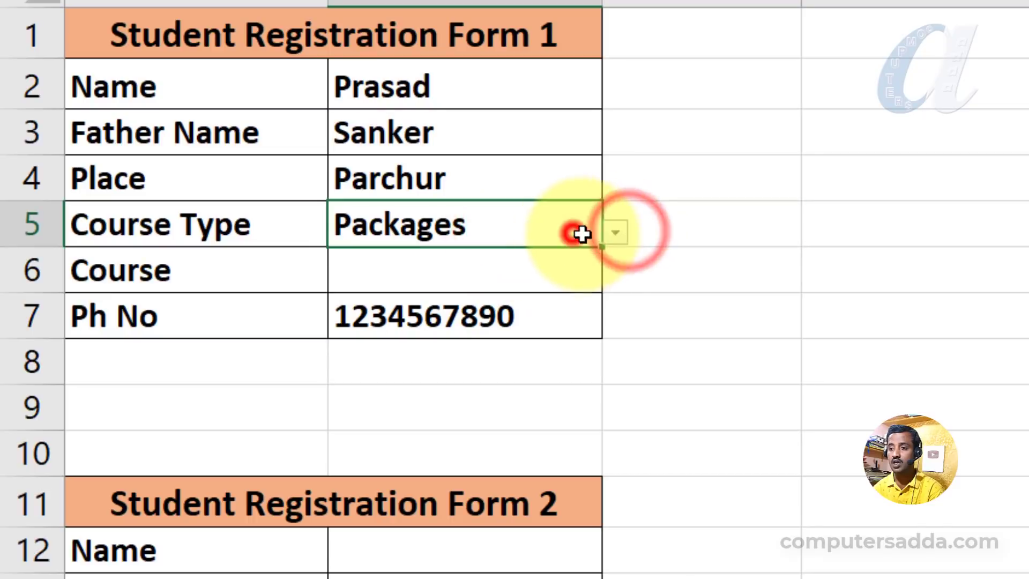
left_click(509, 244)
left_click(377, 371)
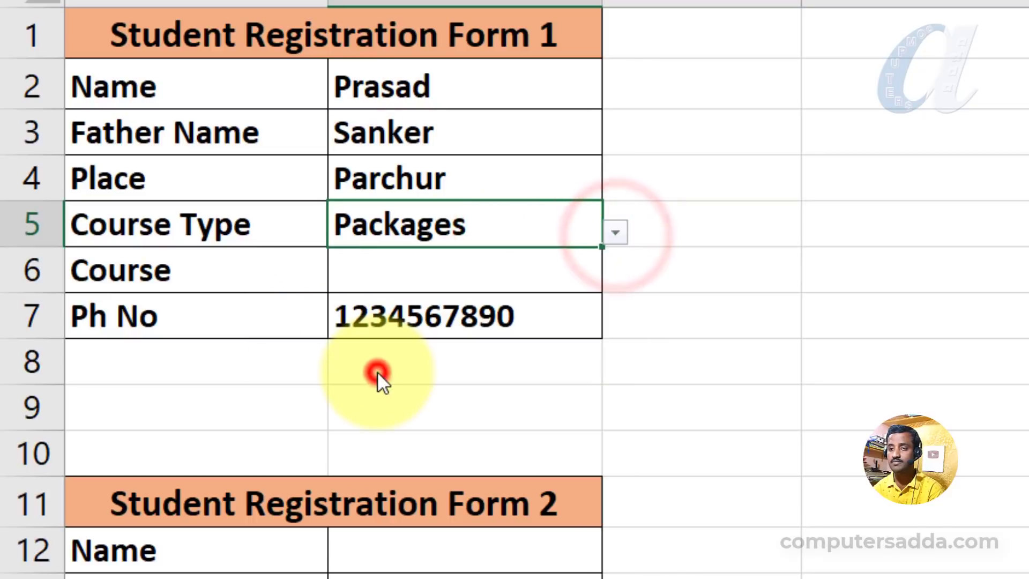
Open Form 1's Course dropdown again and compare it with the Editing course list.
left_click(488, 276)
left_click(615, 278)
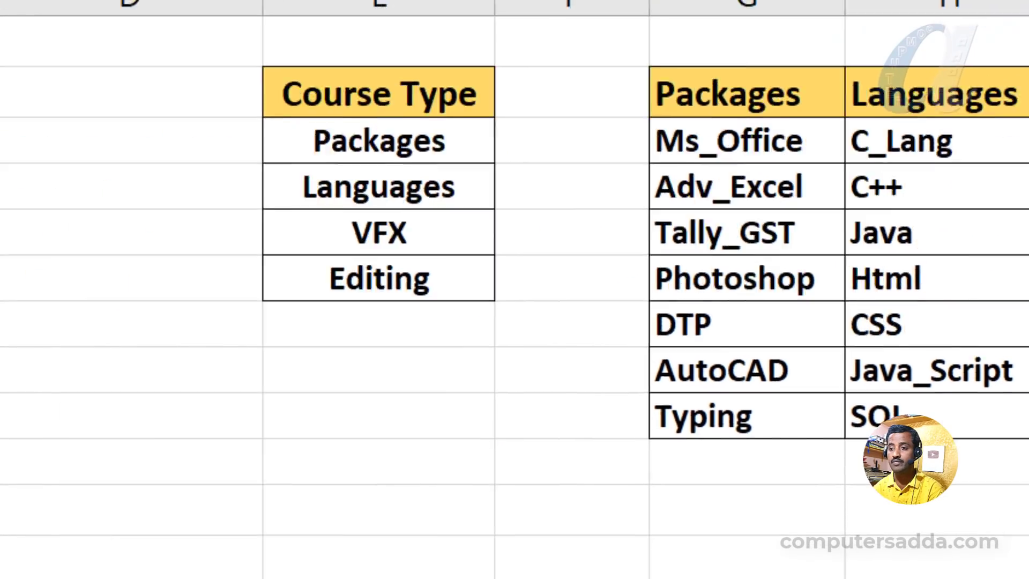
left_click(349, 359)
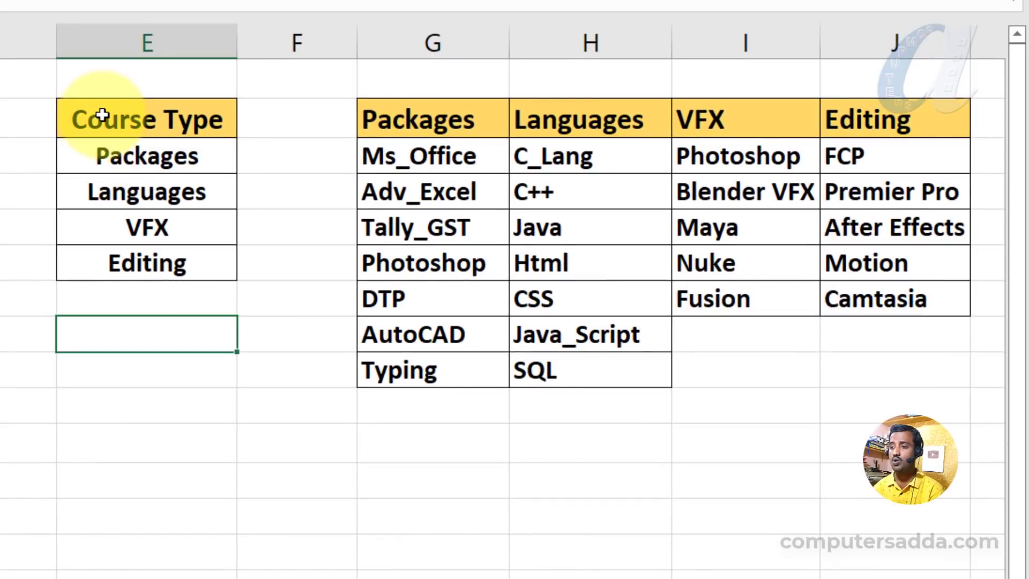
left_click_drag(102, 116, 878, 386)
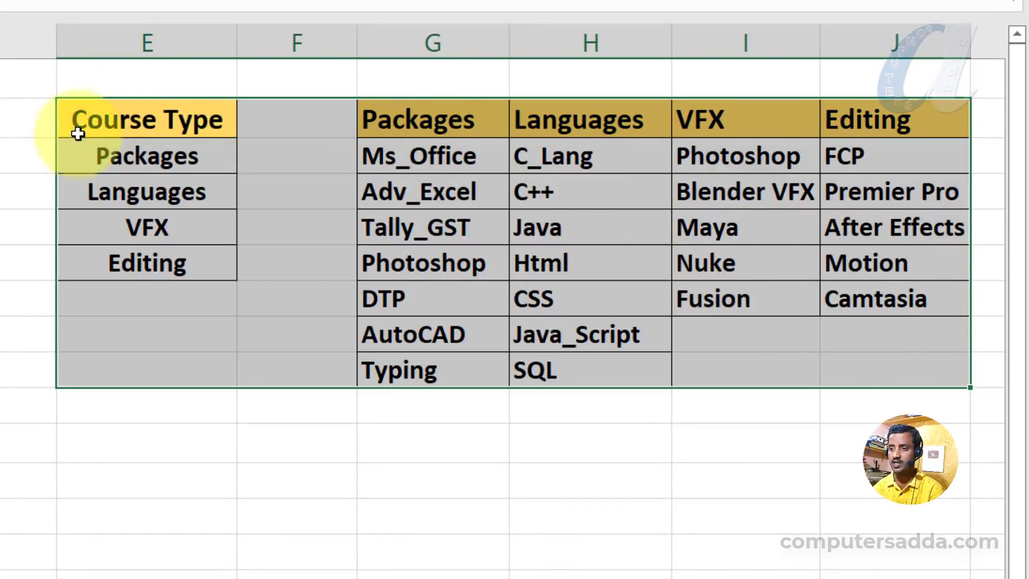
left_click(101, 129)
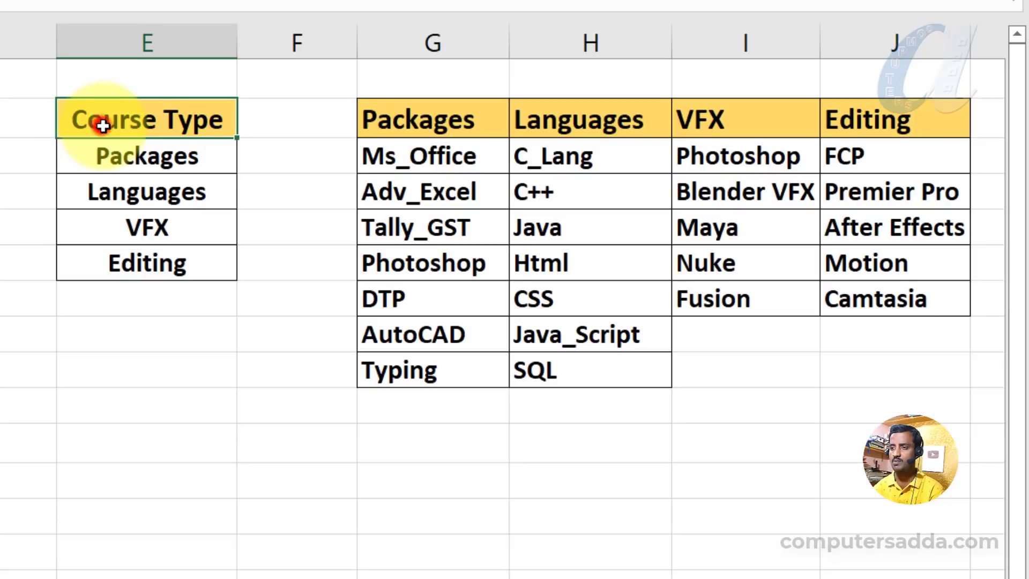
left_click_drag(129, 119, 827, 366)
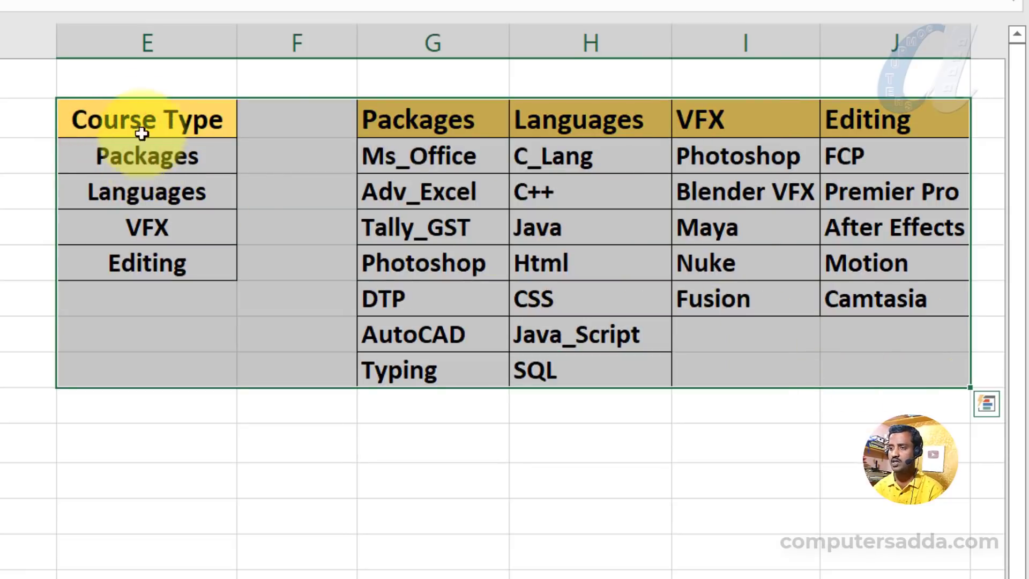
left_click(138, 119)
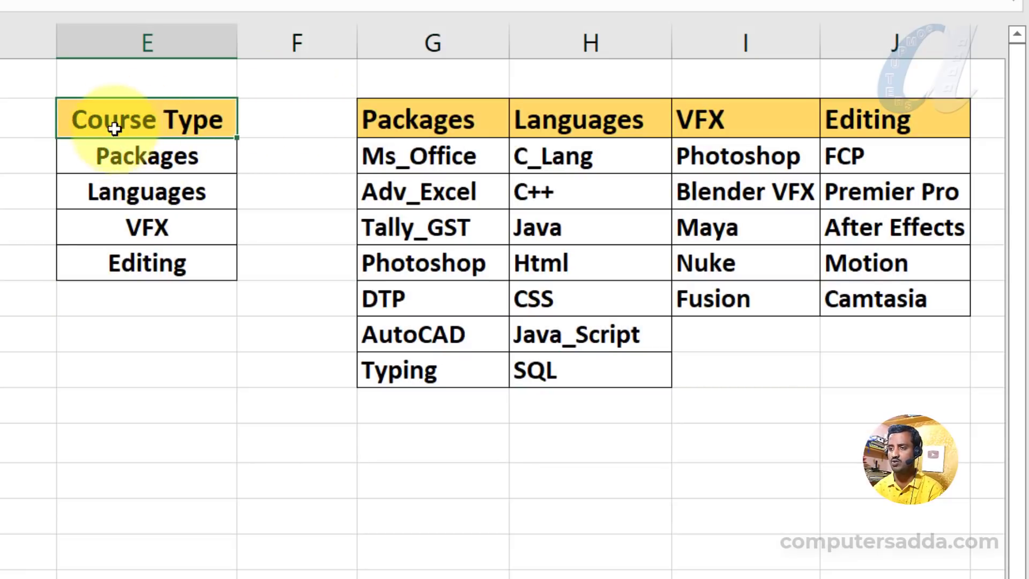
left_click_drag(115, 128, 115, 257)
left_click_drag(170, 159, 172, 266)
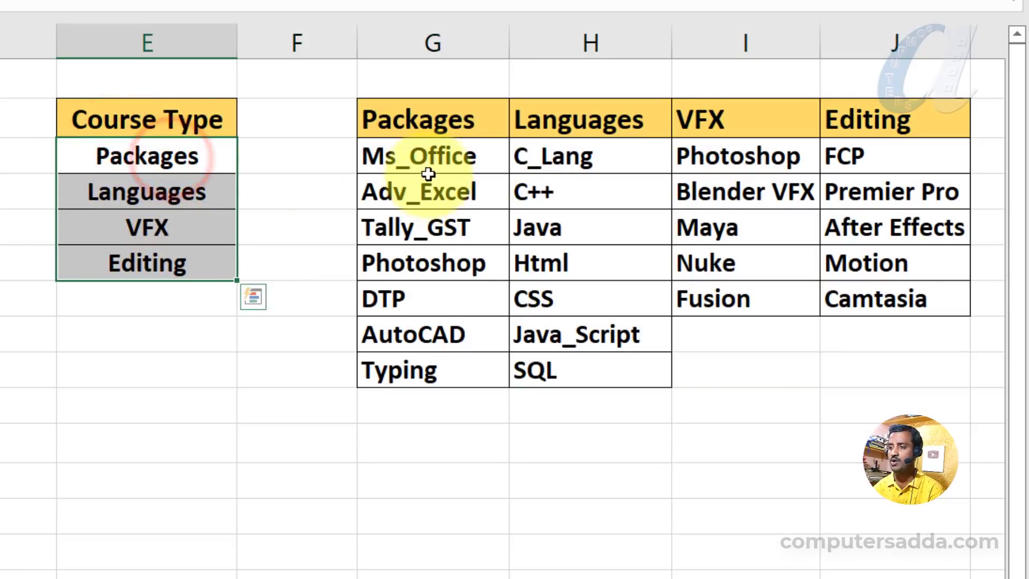
left_click_drag(428, 174, 884, 377)
left_click(415, 472)
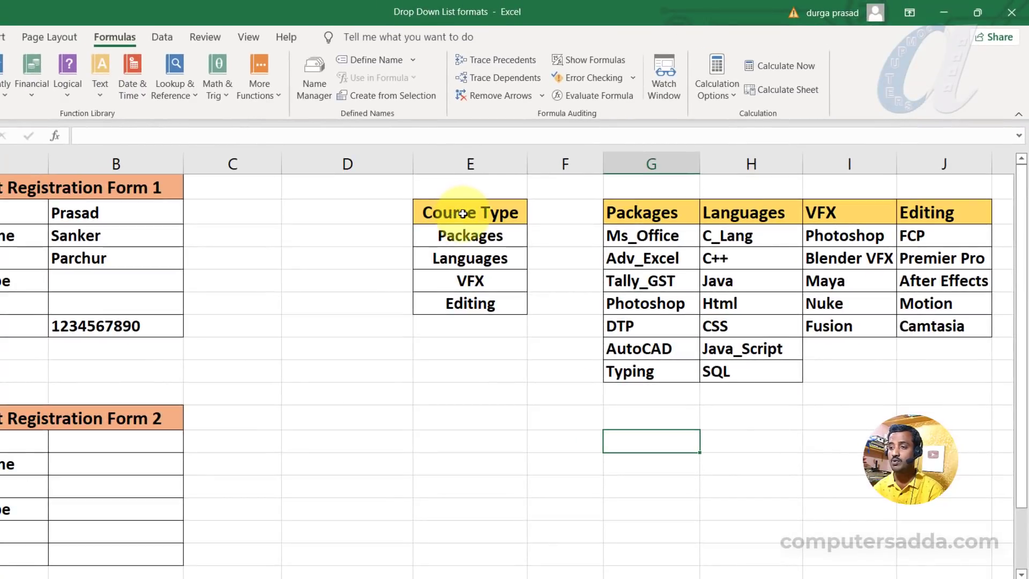
Create a named range from the Course Type column using its top row as the name.
left_click_drag(463, 214, 457, 303)
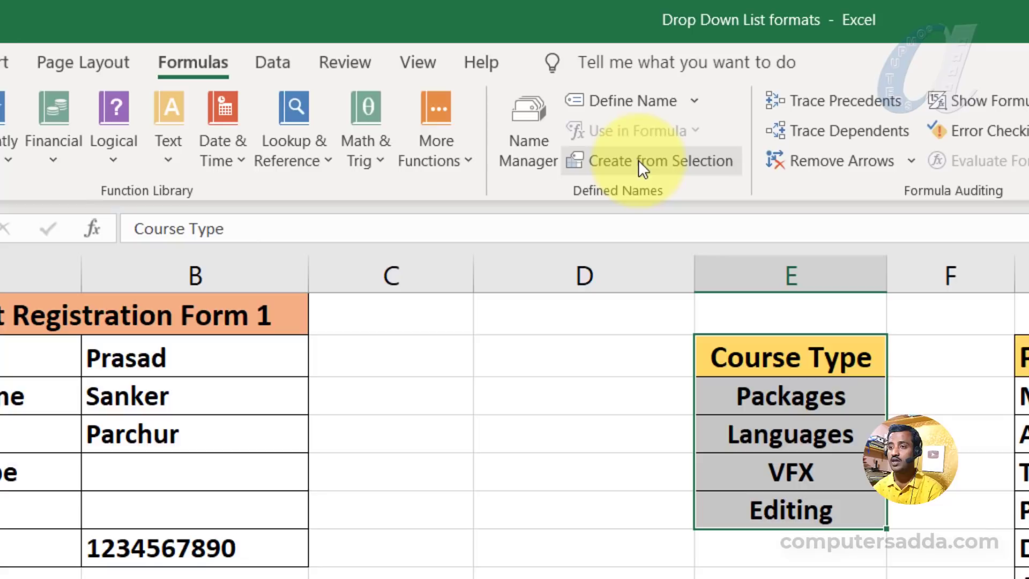
left_click(677, 162)
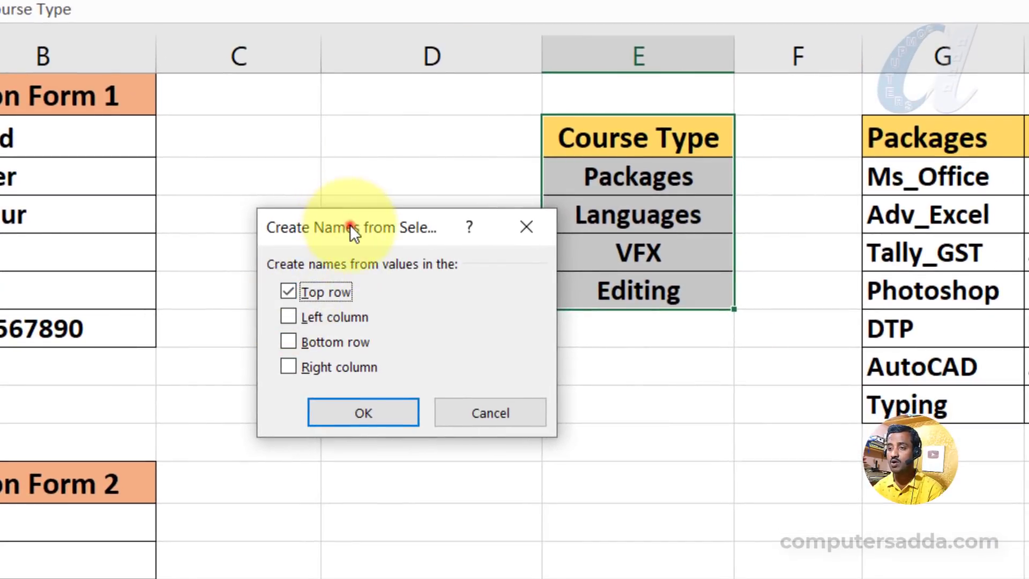
left_click_drag(349, 224, 285, 115)
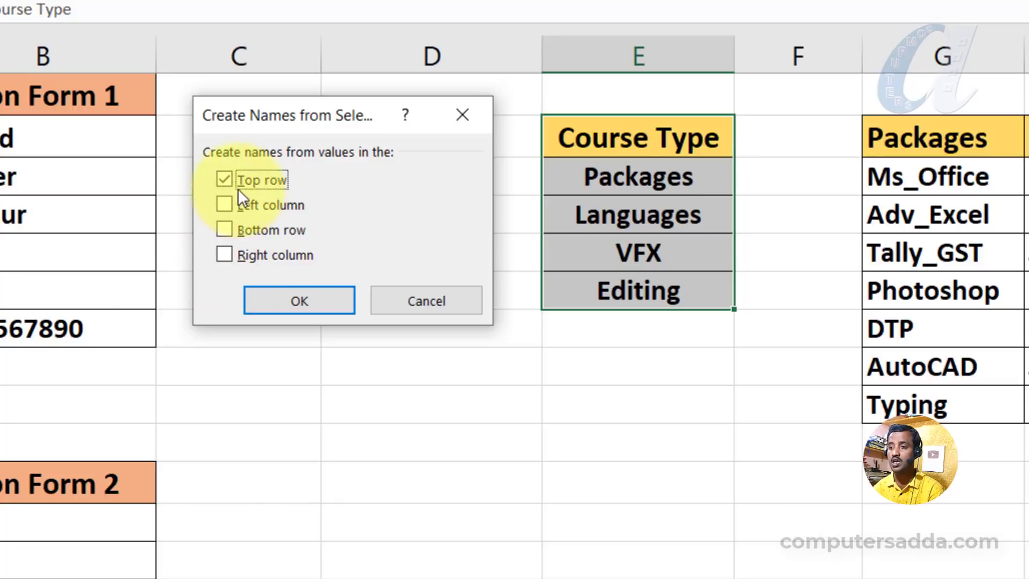
left_click(286, 300)
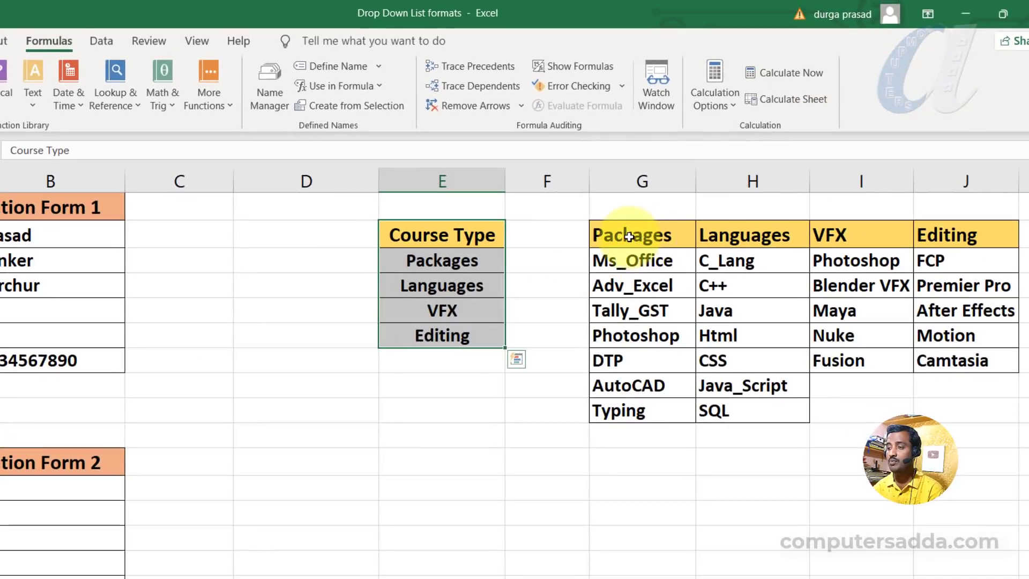
Create named ranges for the Packages, Languages, VFX and Editing columns from the course table's top row only.
left_click_drag(629, 235, 949, 415)
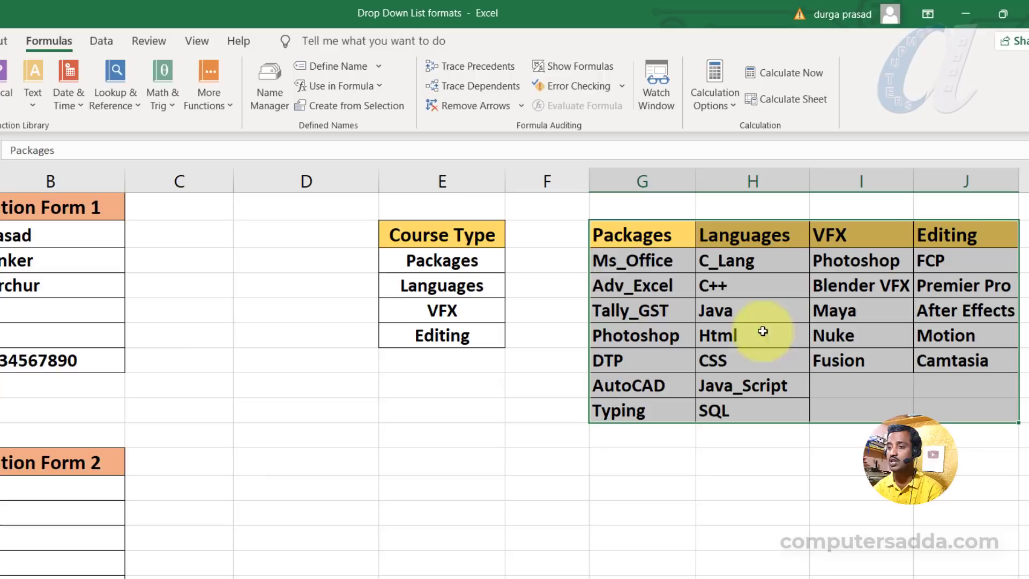
left_click(356, 105)
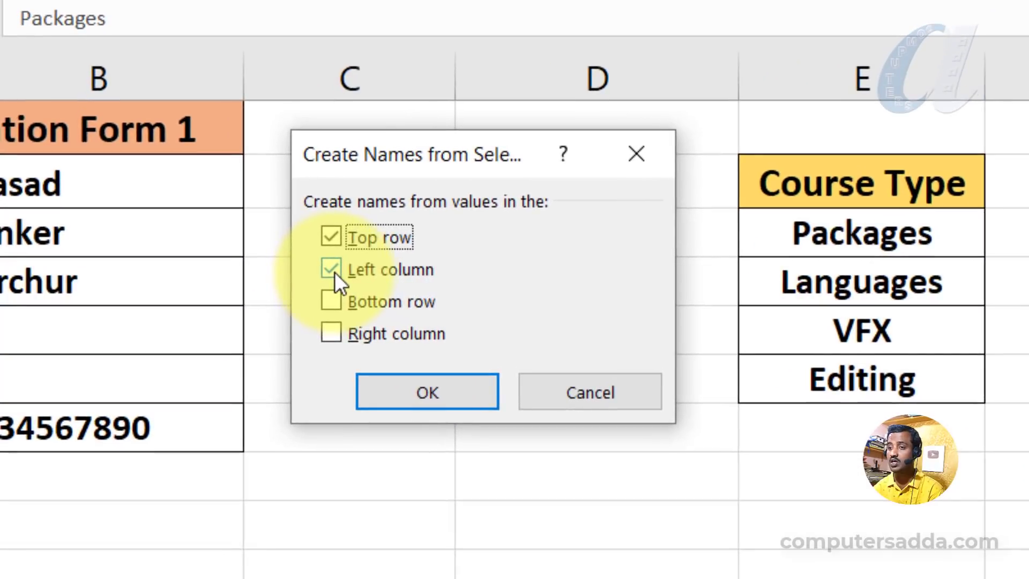
left_click(332, 269)
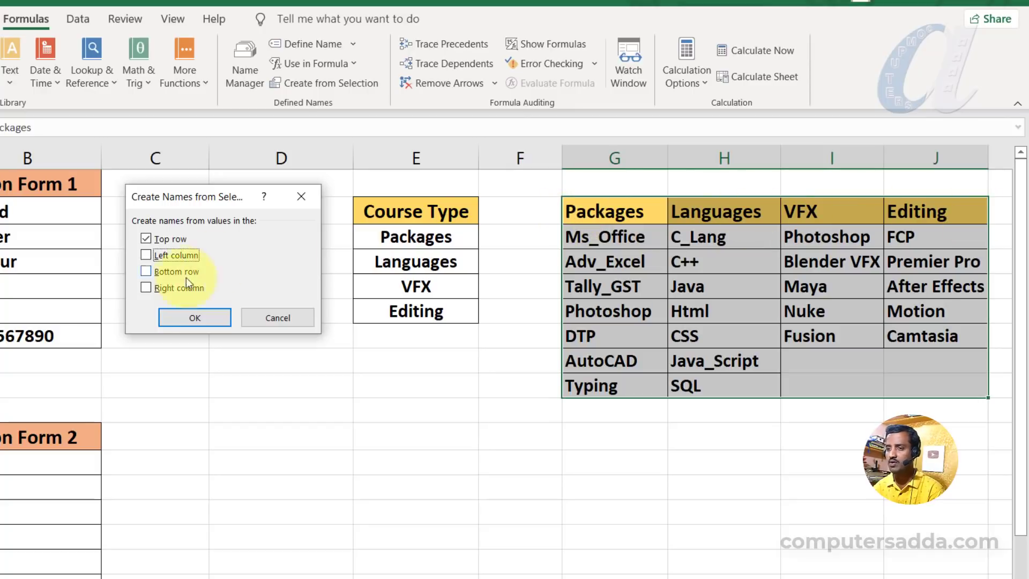
left_click(185, 317)
left_click(370, 355)
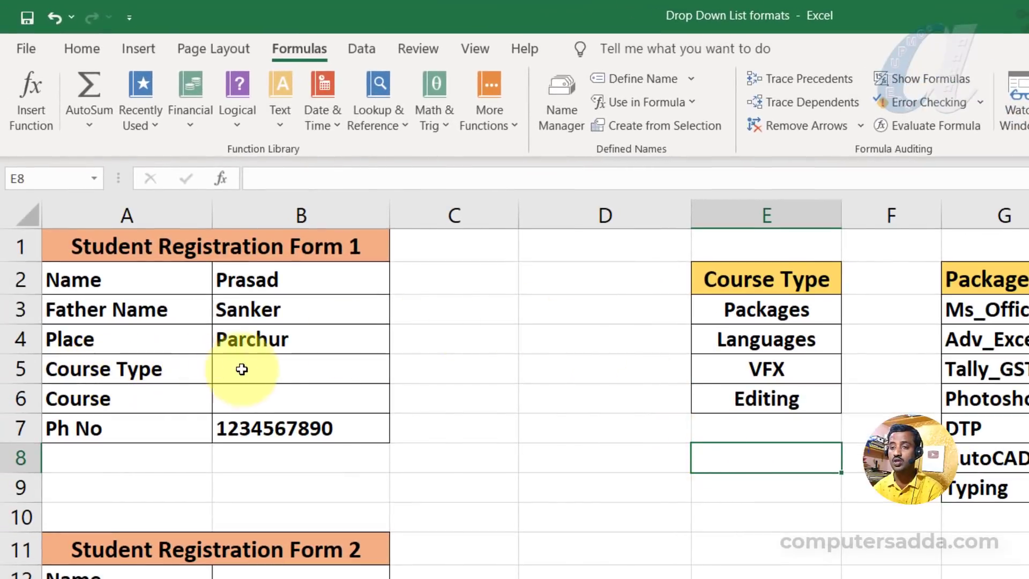
Add list validation with source =Course_Type to Form 1's Course Type cell and pick Editing from it.
left_click(263, 367)
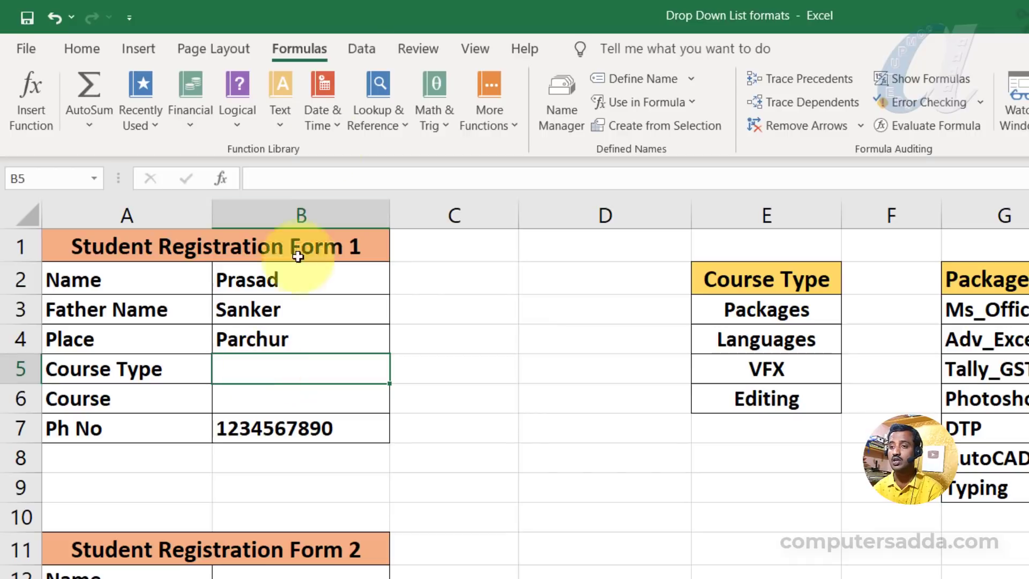
left_click(361, 49)
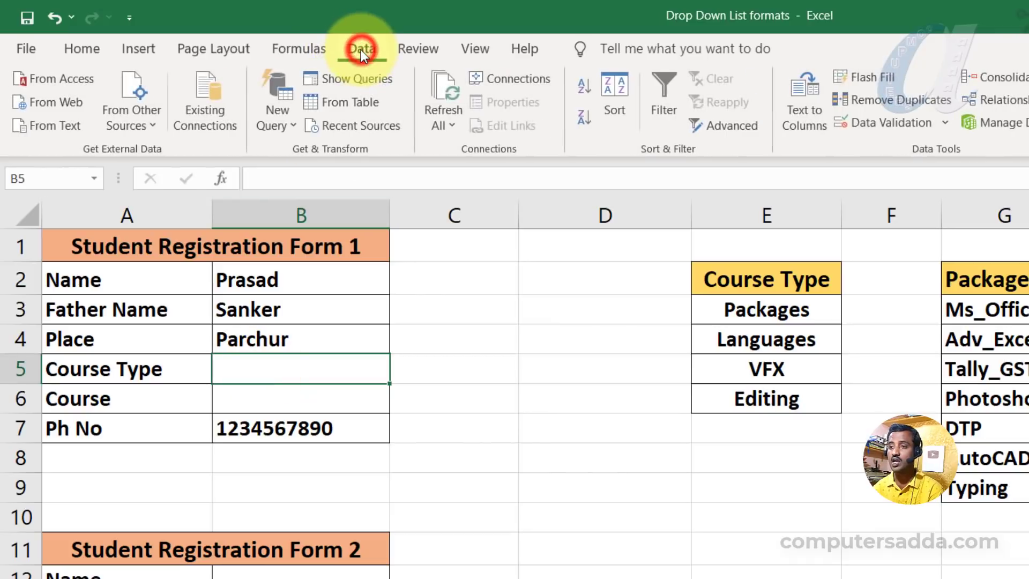
left_click(889, 122)
left_click_drag(494, 188, 636, 442)
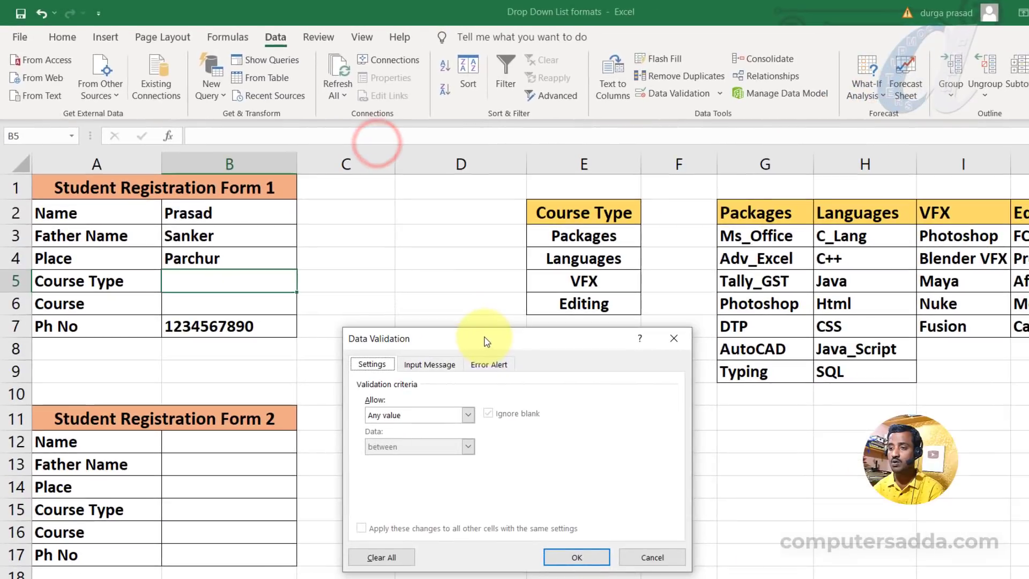
left_click(394, 417)
left_click(390, 458)
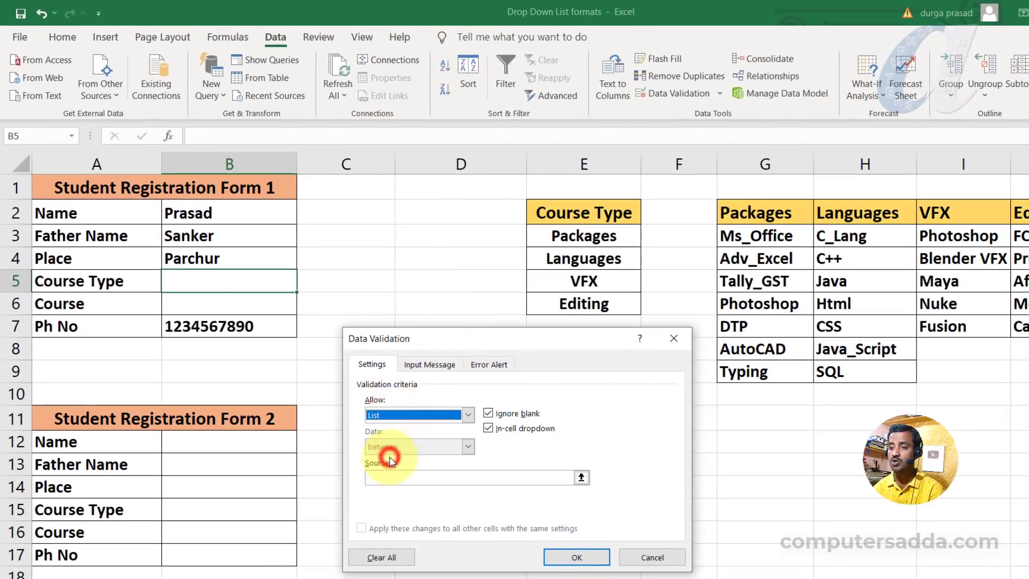
left_click(374, 478)
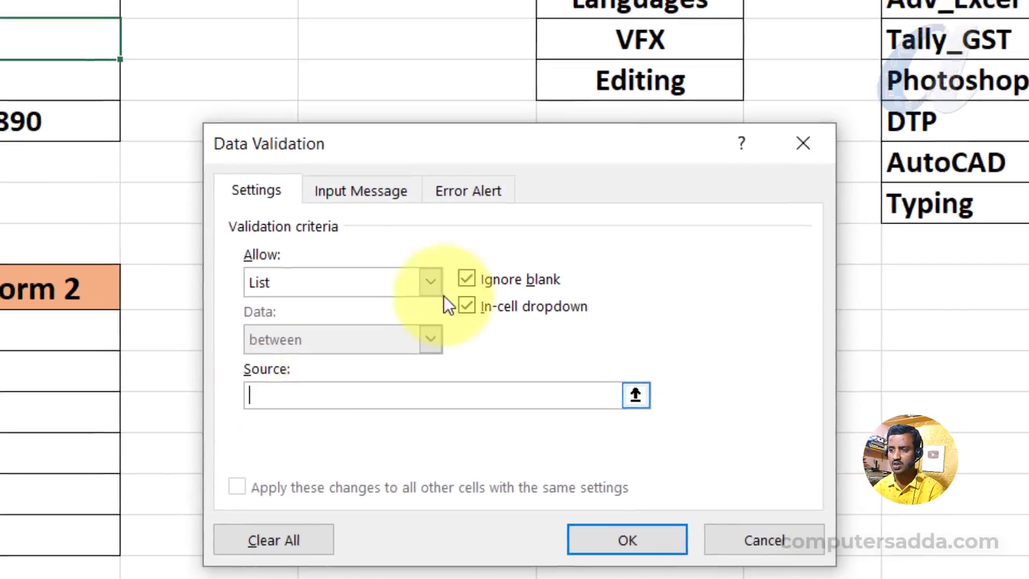
key("F3")
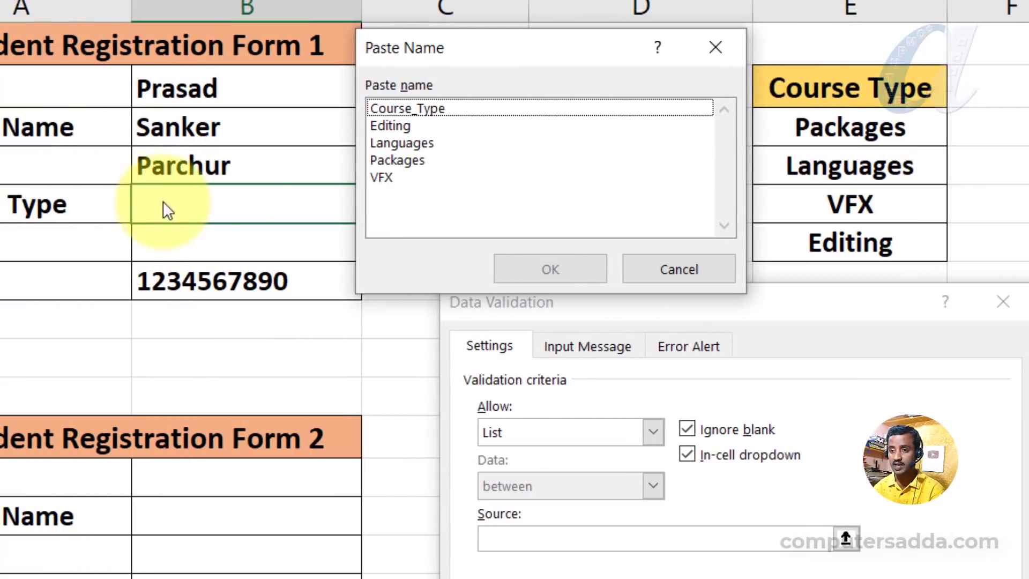
left_click(426, 108)
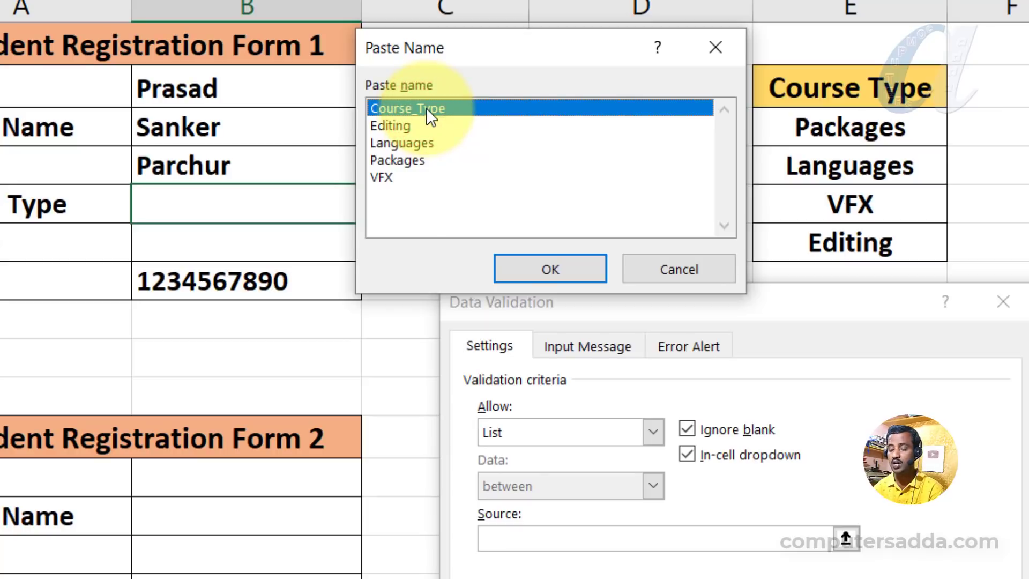
left_click(548, 268)
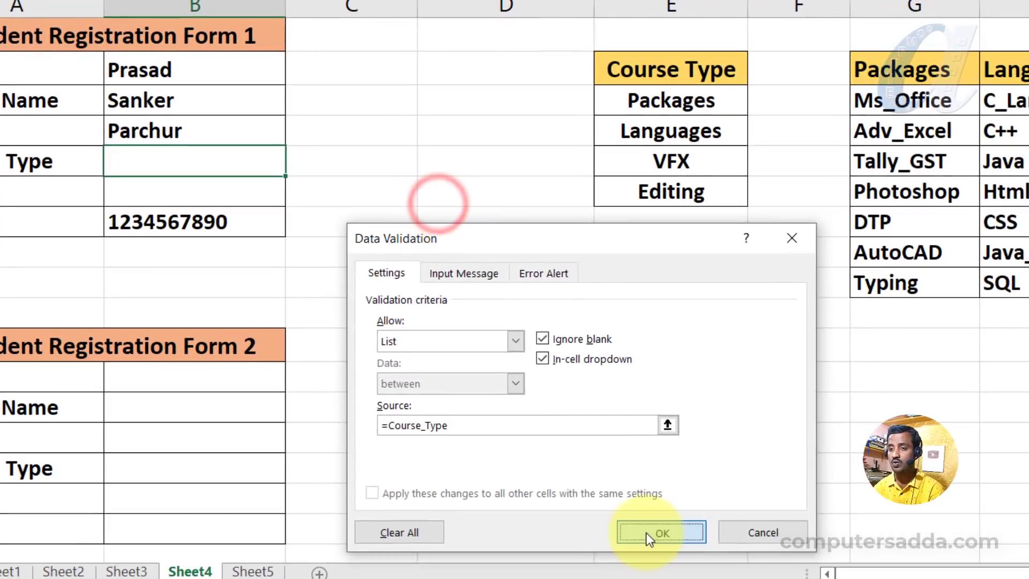
left_click(664, 560)
left_click(295, 166)
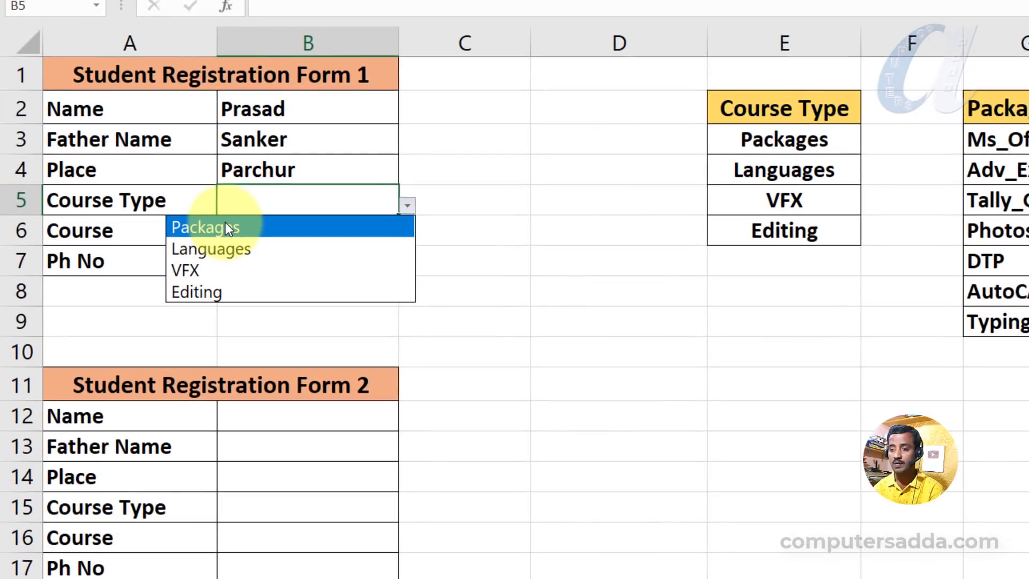
left_click(212, 291)
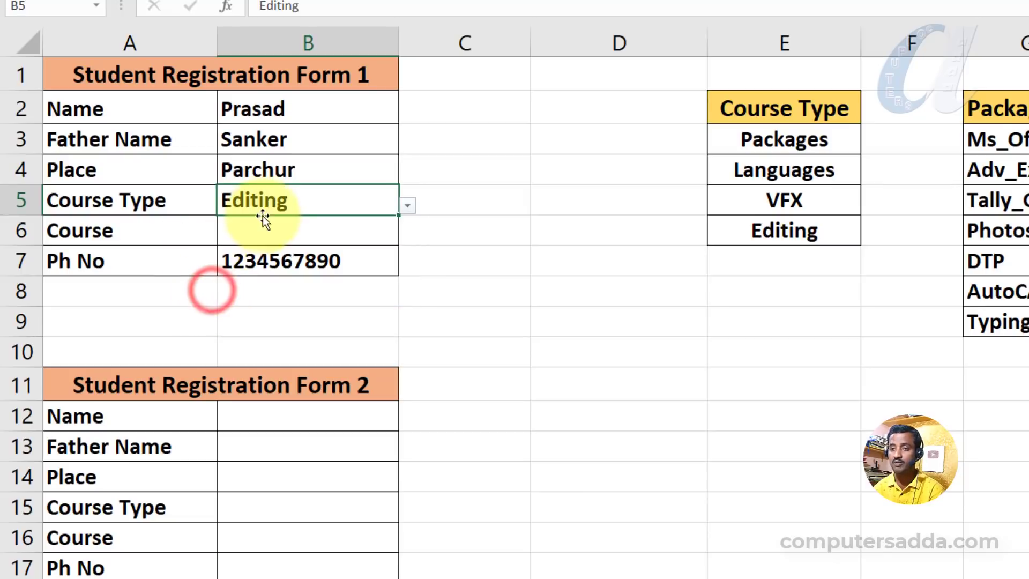
Give Form 1's Course cell list validation with the source =indirect($B$5).
left_click(266, 236)
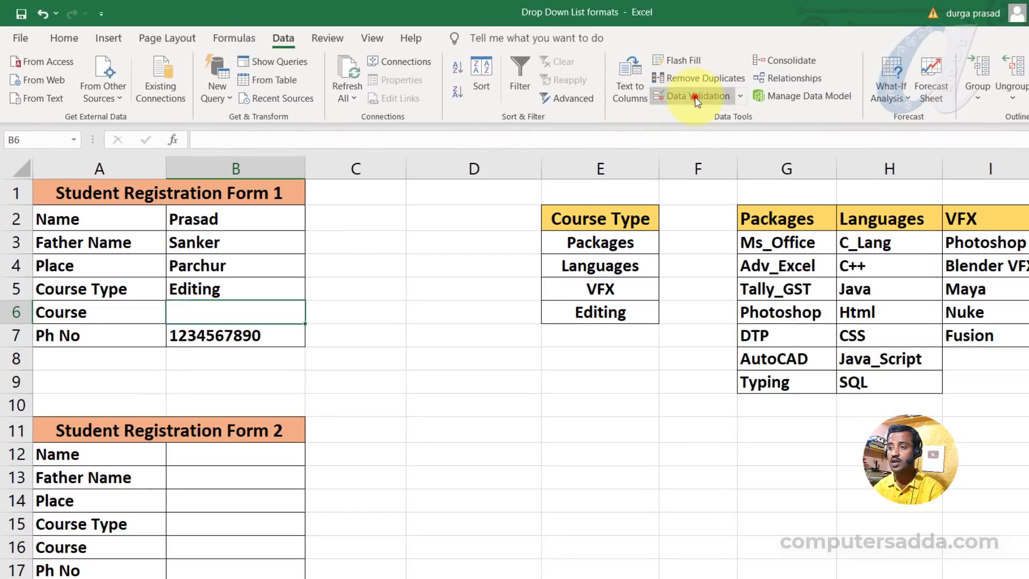
left_click(696, 97)
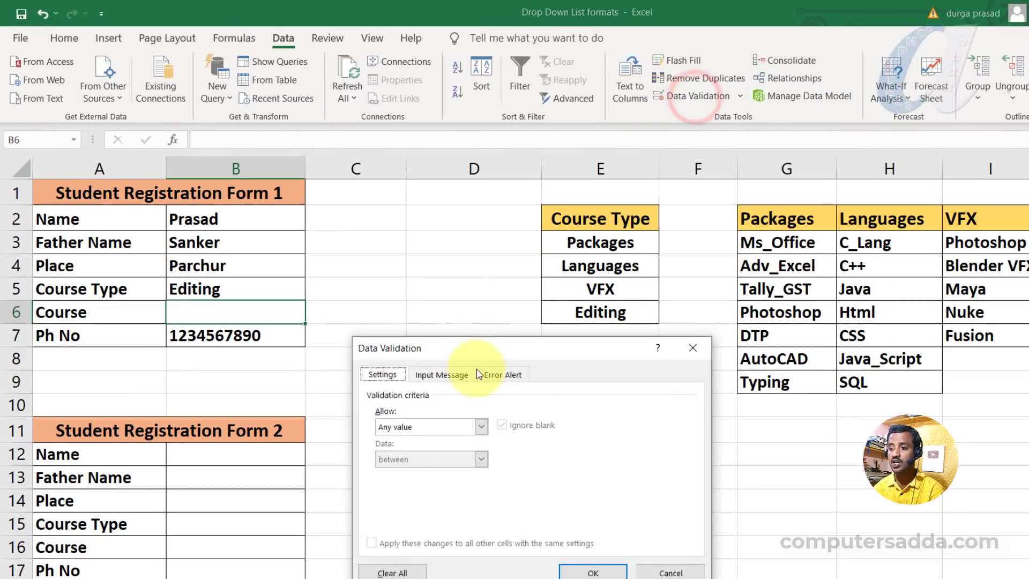
left_click_drag(477, 348, 447, 313)
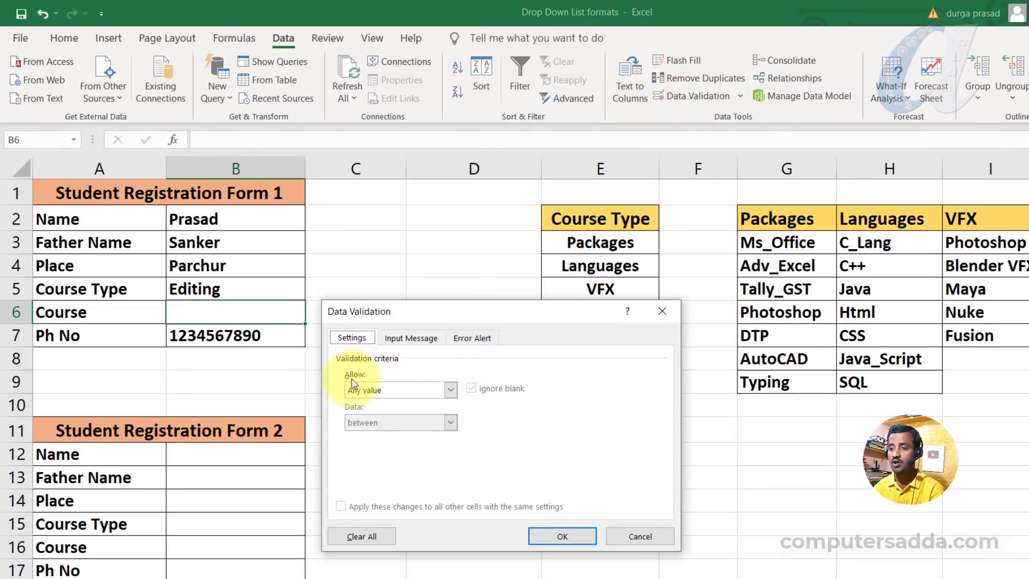
left_click(386, 390)
left_click(370, 437)
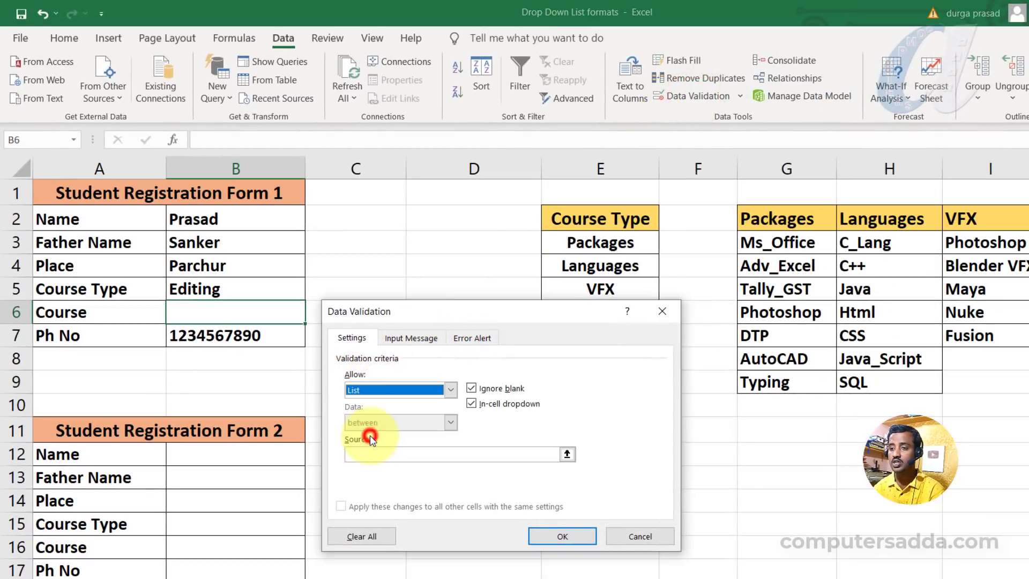
left_click(362, 454)
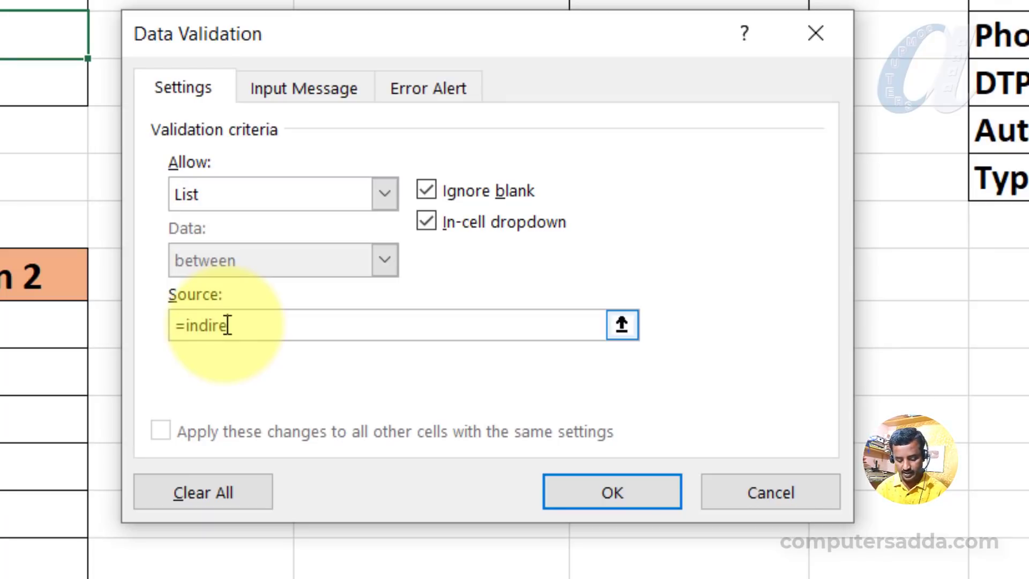
type("=indirect")
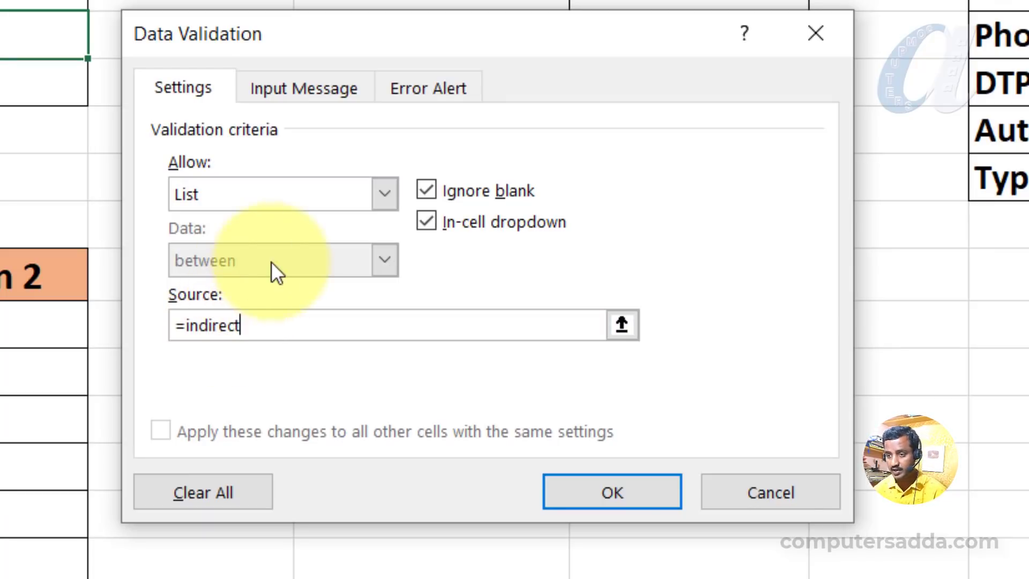
type("(")
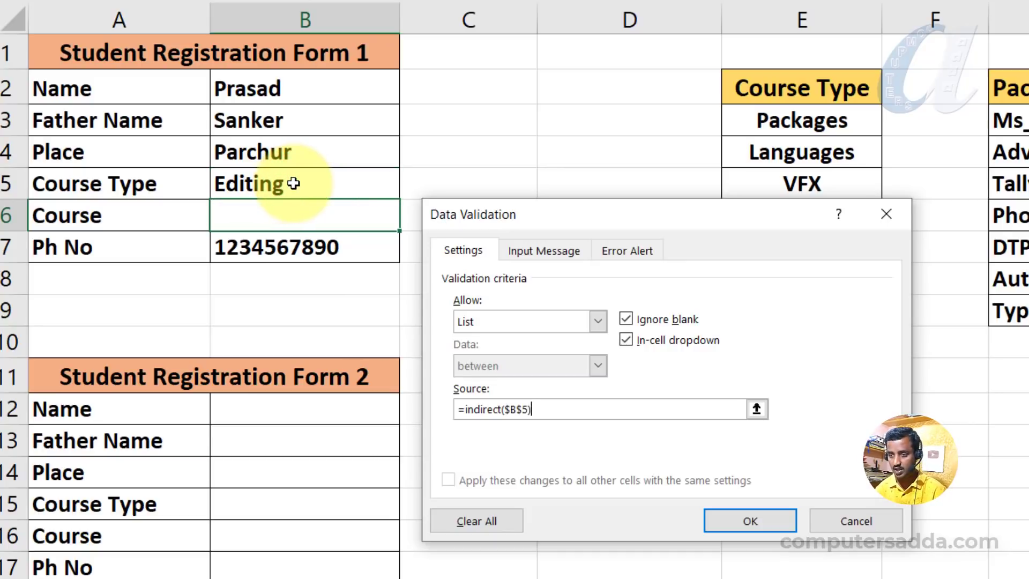
left_click(727, 519)
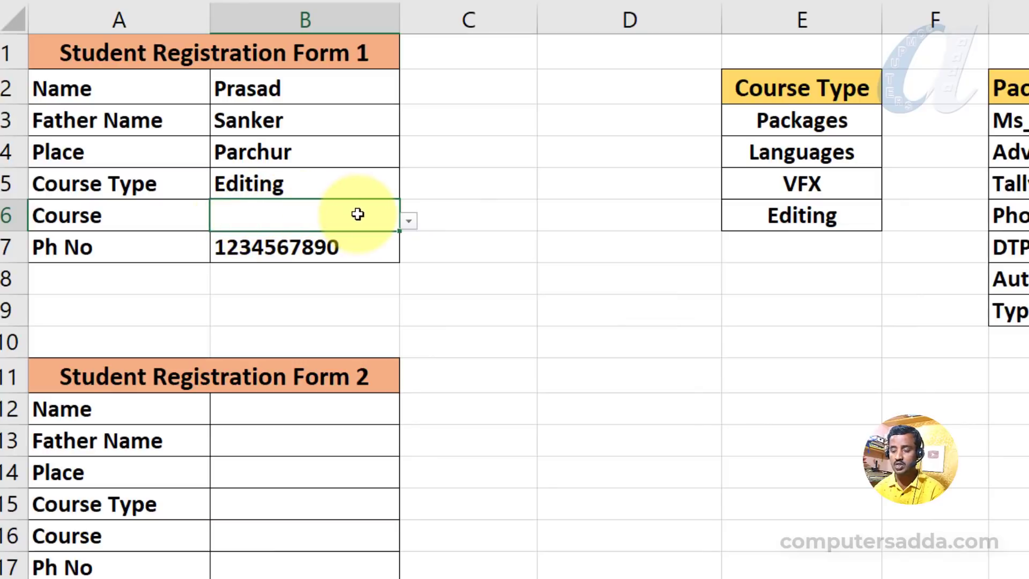
Choose Motion as Form 1's Course, and switch Form 1's Course Type to Packages.
left_click(409, 220)
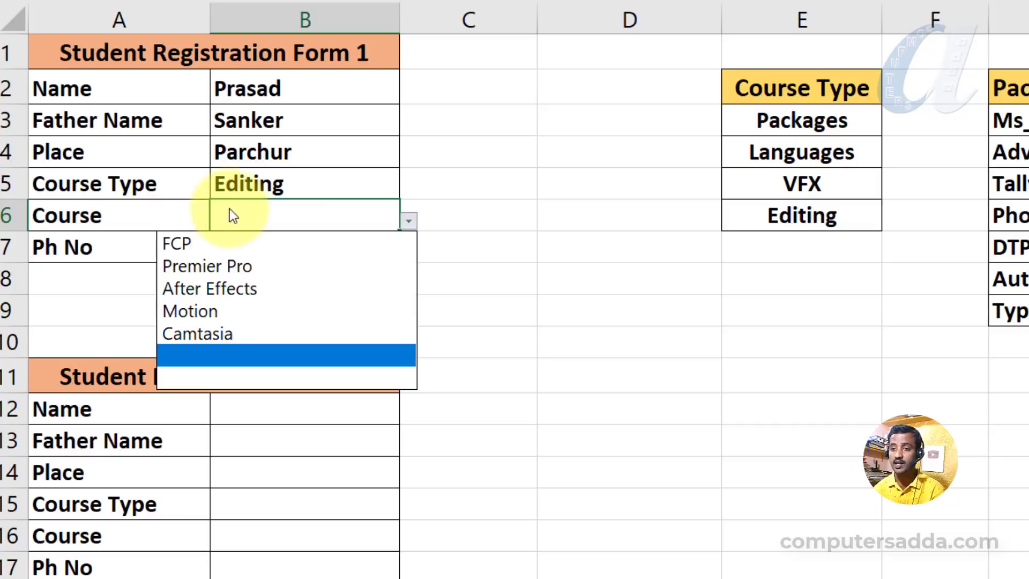
left_click(204, 312)
left_click(304, 189)
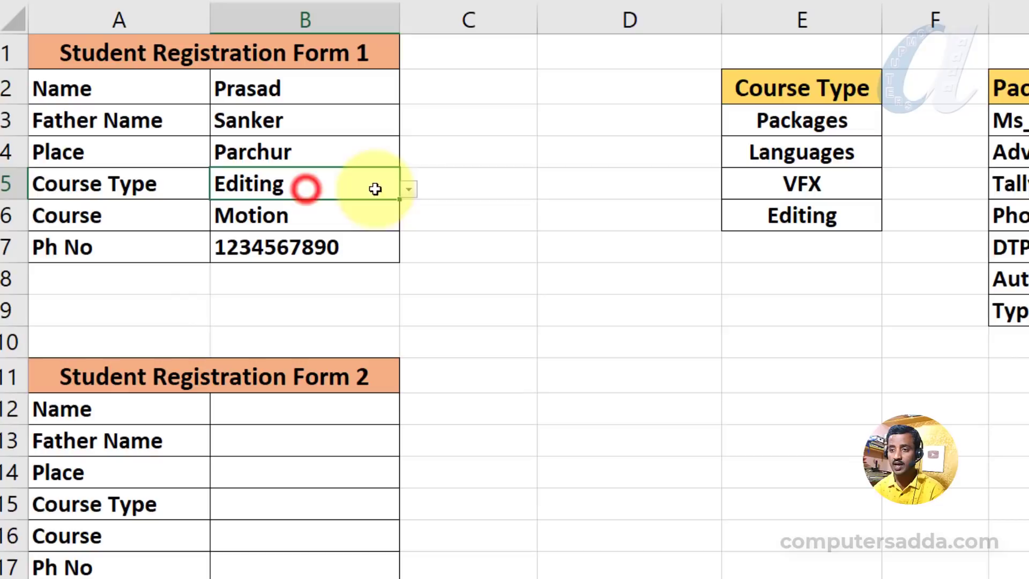
left_click(408, 189)
left_click(228, 214)
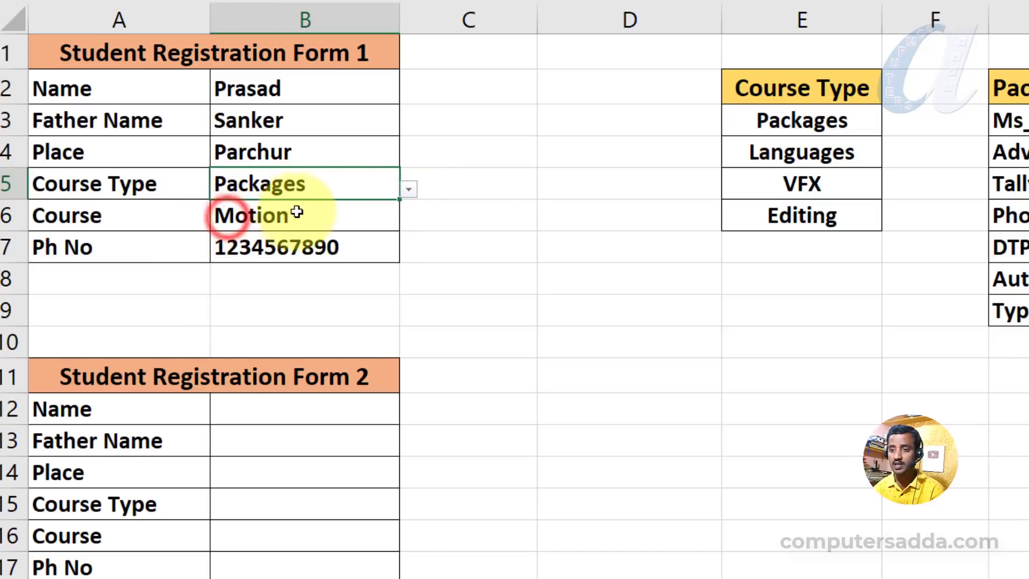
Choose Adv_Excel as Form 1's Course from the Packages course list.
left_click(323, 209)
left_click(410, 221)
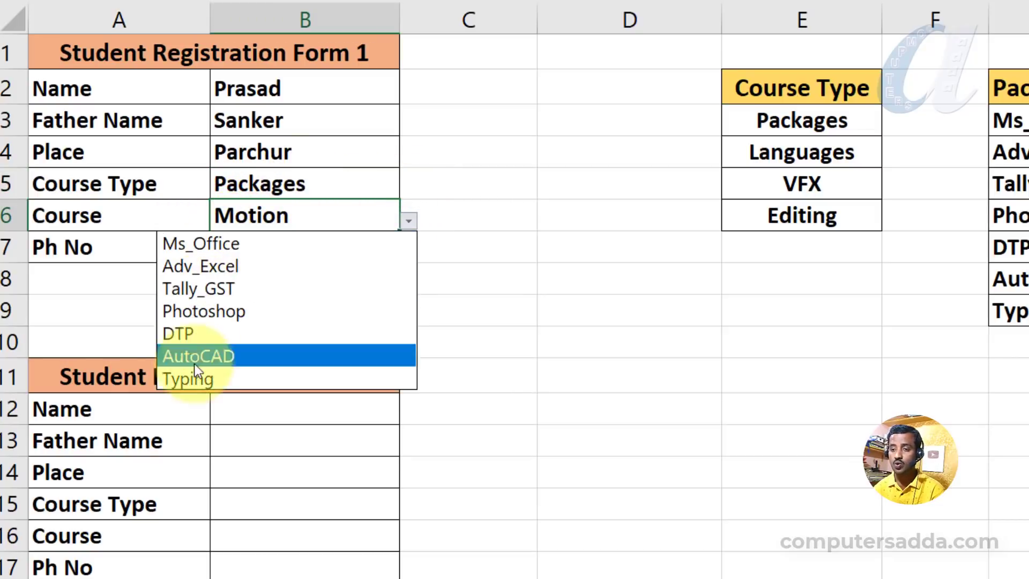
left_click(218, 269)
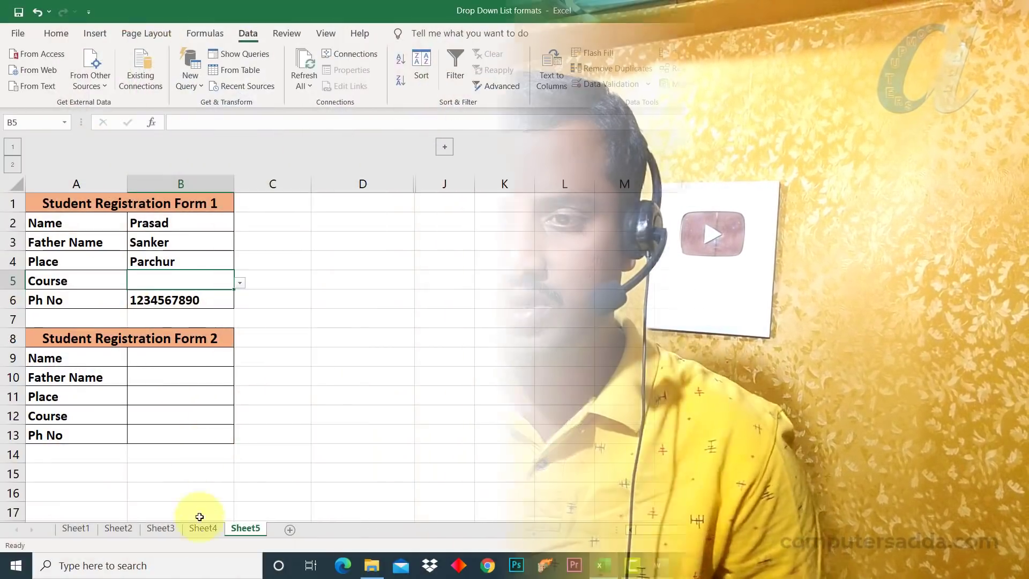
Return to Sheet4 and open the Course Type list in Form 1's Course Type cell.
left_click(202, 527)
left_click(234, 258)
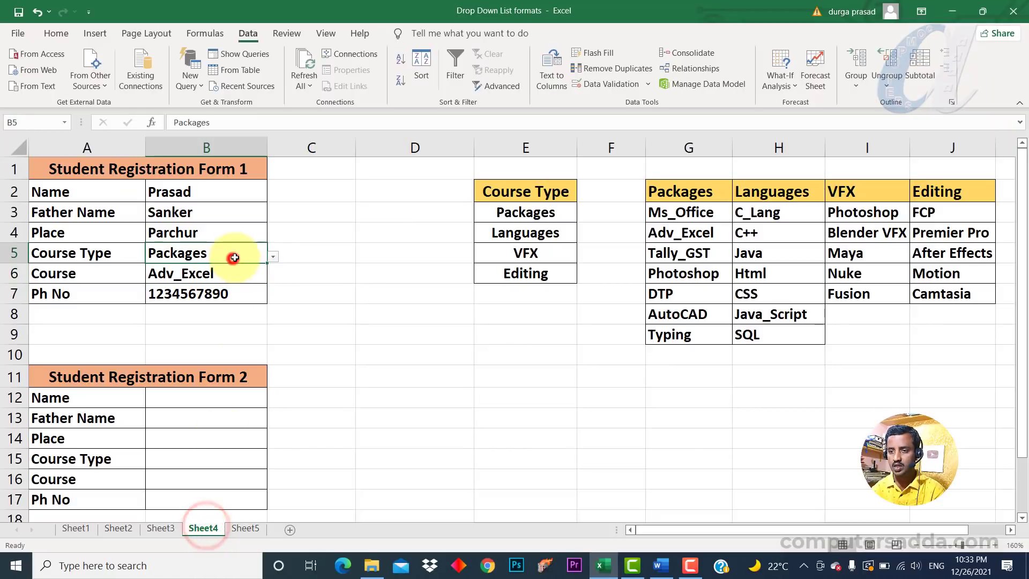
left_click(274, 258)
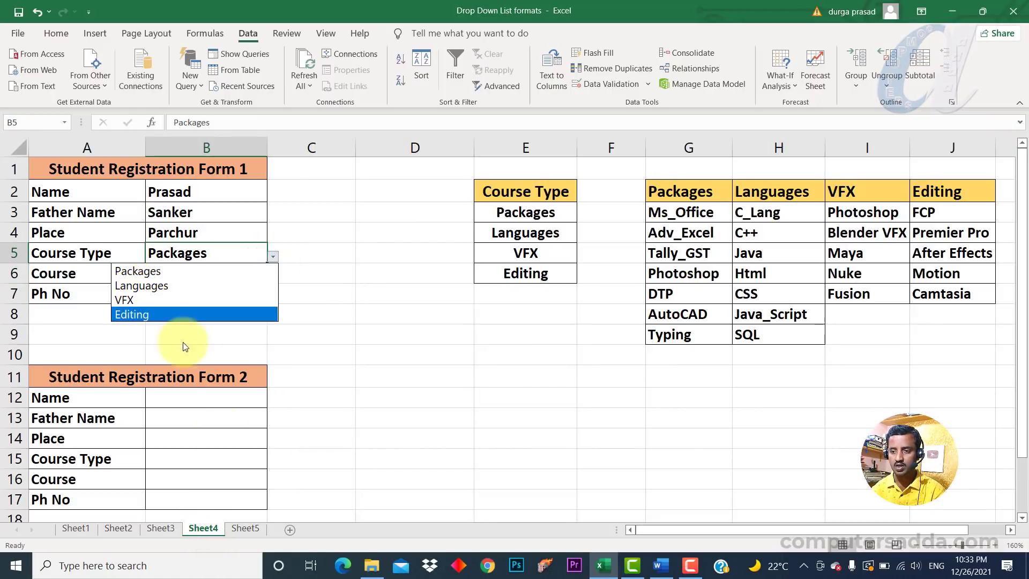
Switch to Sheet5 and browse the multi-level course list in Form 1's Course cell.
left_click(245, 528)
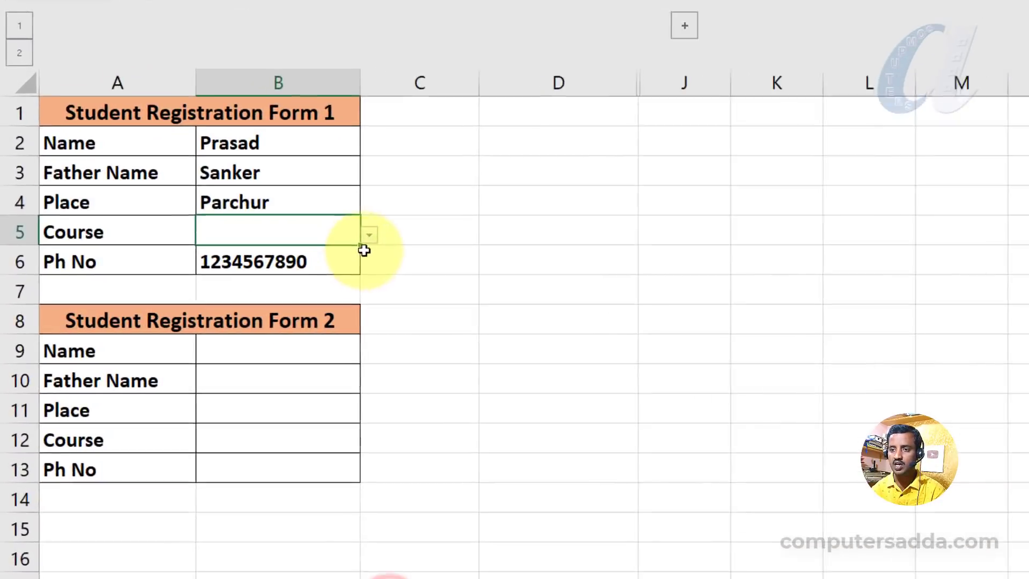
left_click(370, 236)
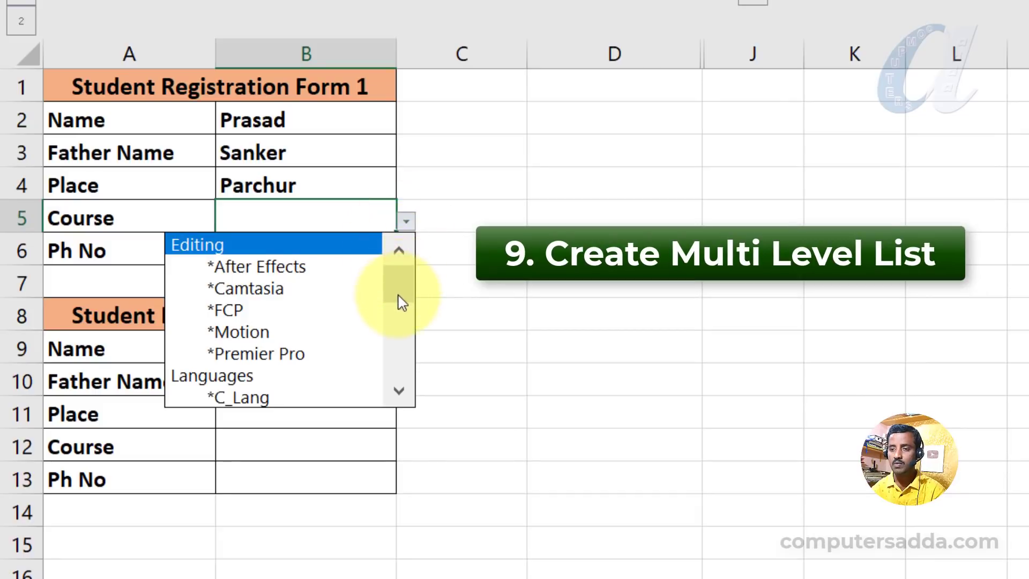
mouse_move(402, 303)
left_mouse_down()
mouse_move(402, 372)
mouse_move(409, 298)
left_mouse_up()
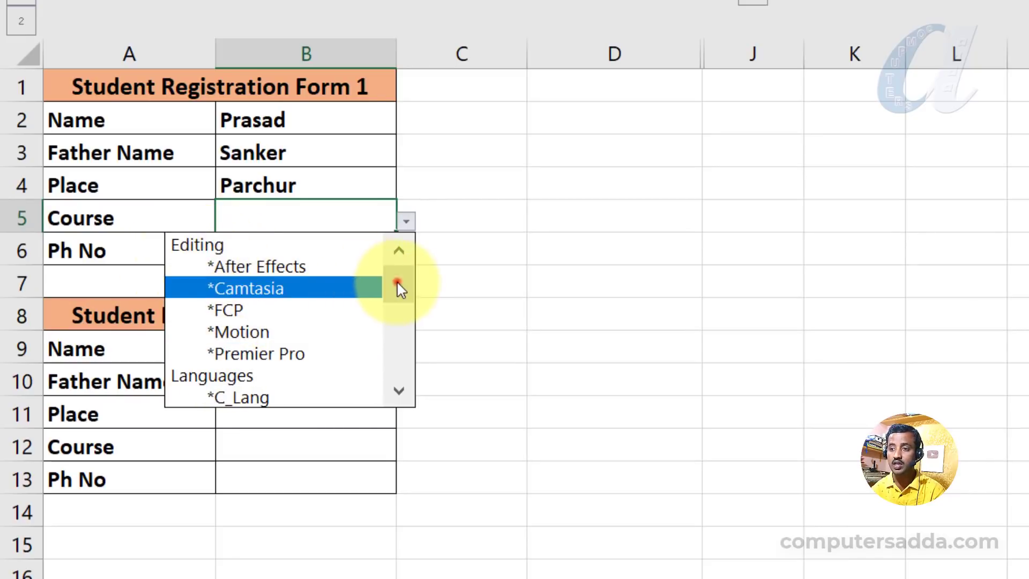
mouse_move(397, 281)
left_mouse_down()
mouse_move(400, 356)
mouse_move(407, 268)
left_mouse_up()
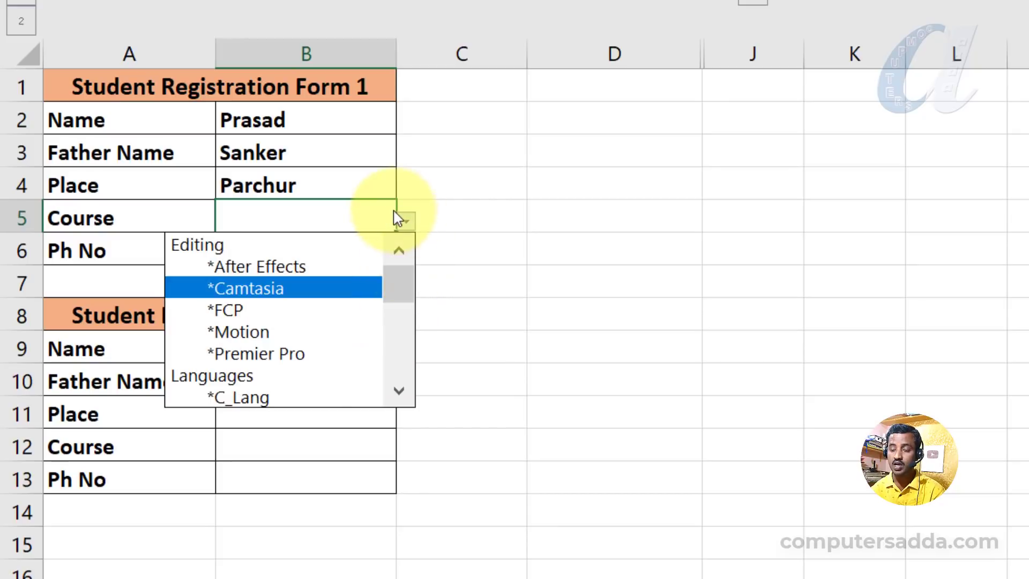
left_click(397, 279)
left_click(321, 213)
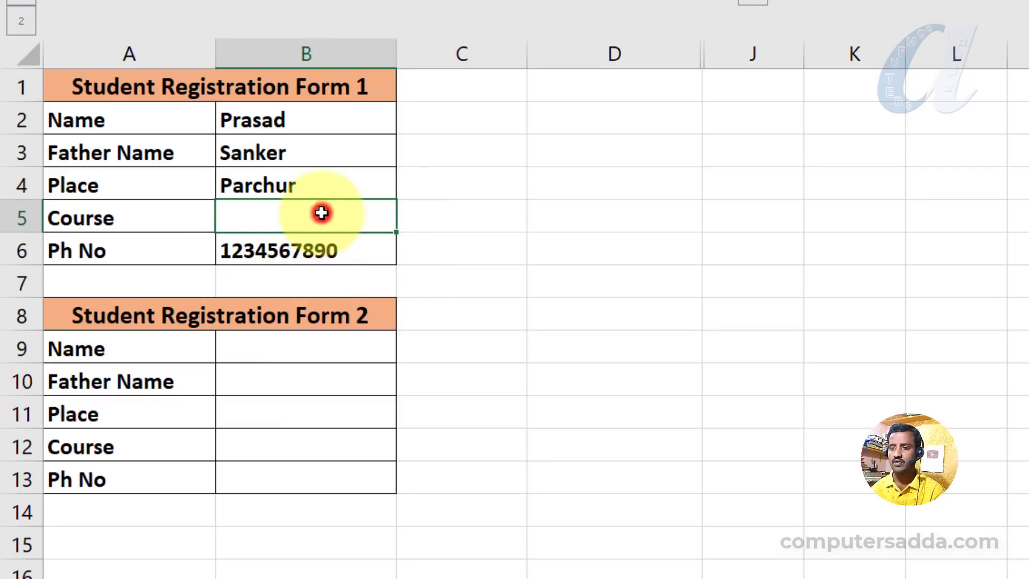